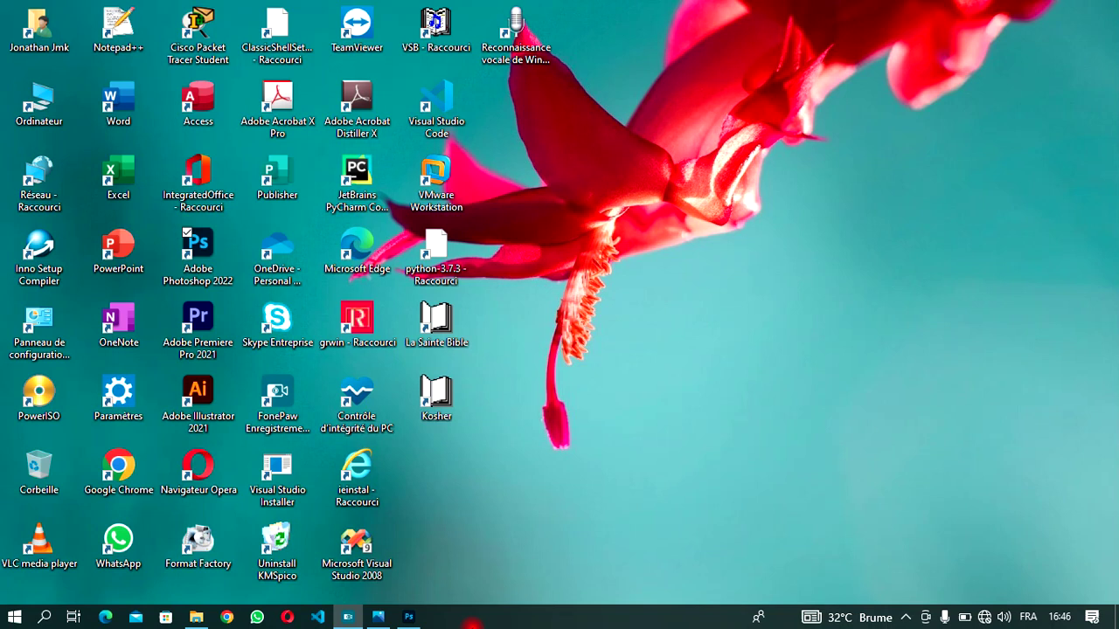
- Review the HDB LITHIA.jpg reference poster, then start a new file in Photoshop
left_click(382, 621)
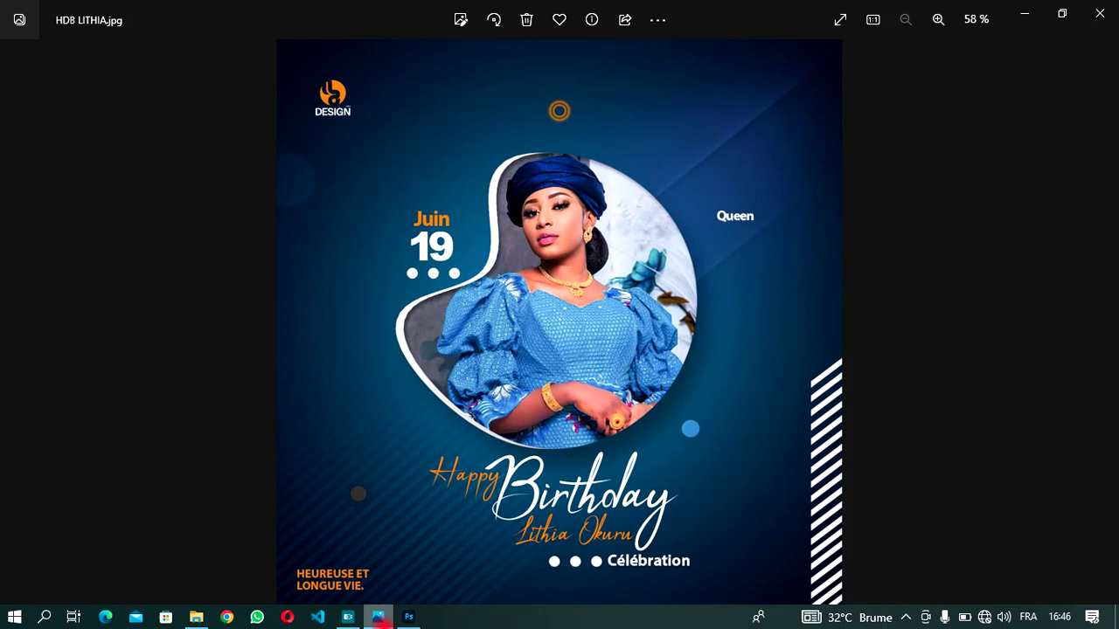
left_click(379, 617)
left_click(409, 617)
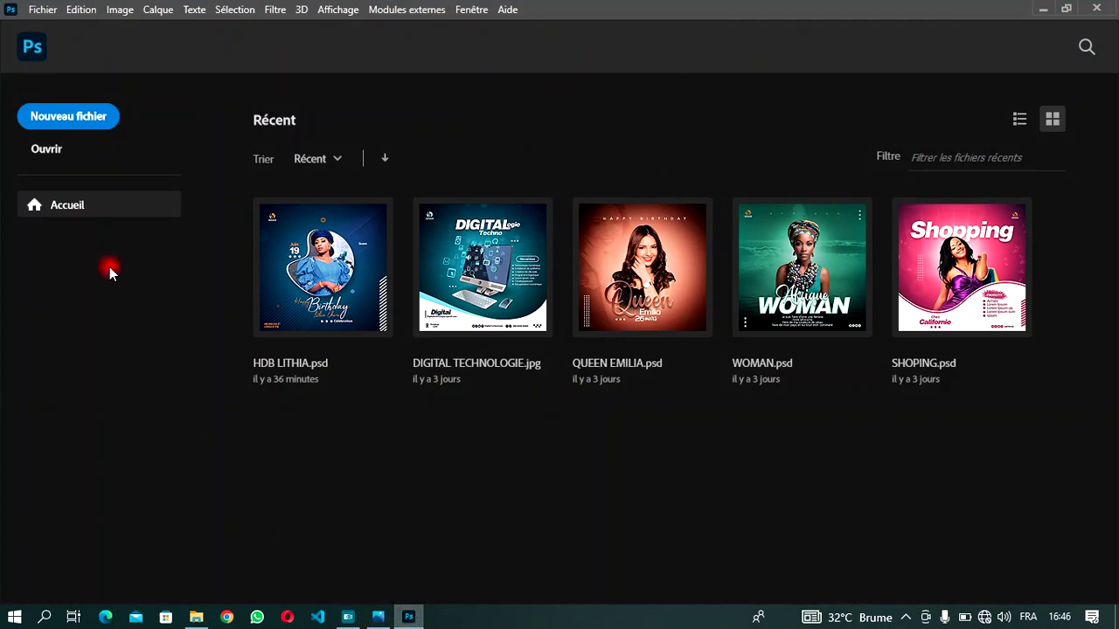
left_click(50, 120)
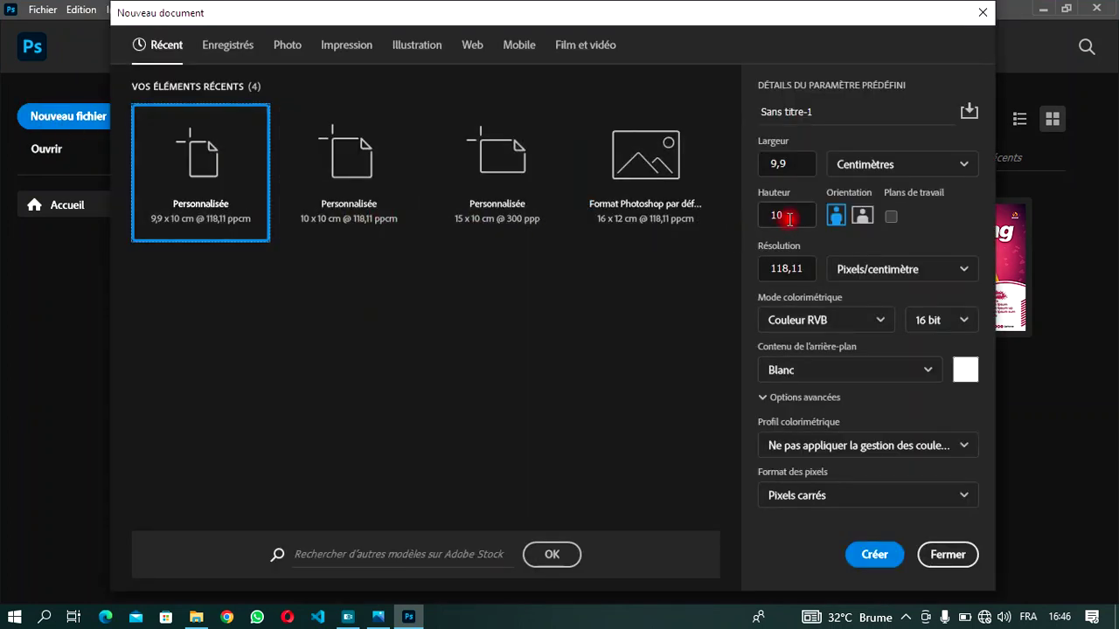
- Create a blank white document from the 10 x 10 cm Personnalisée preset at 118,11 pixels/cm
left_click(305, 140)
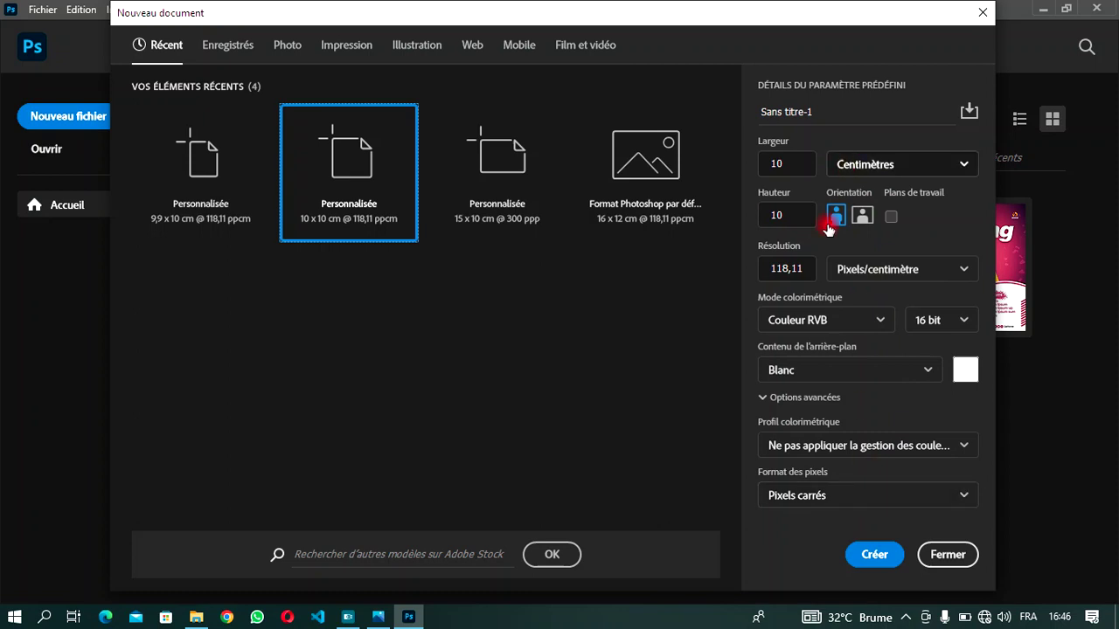
left_click(867, 556)
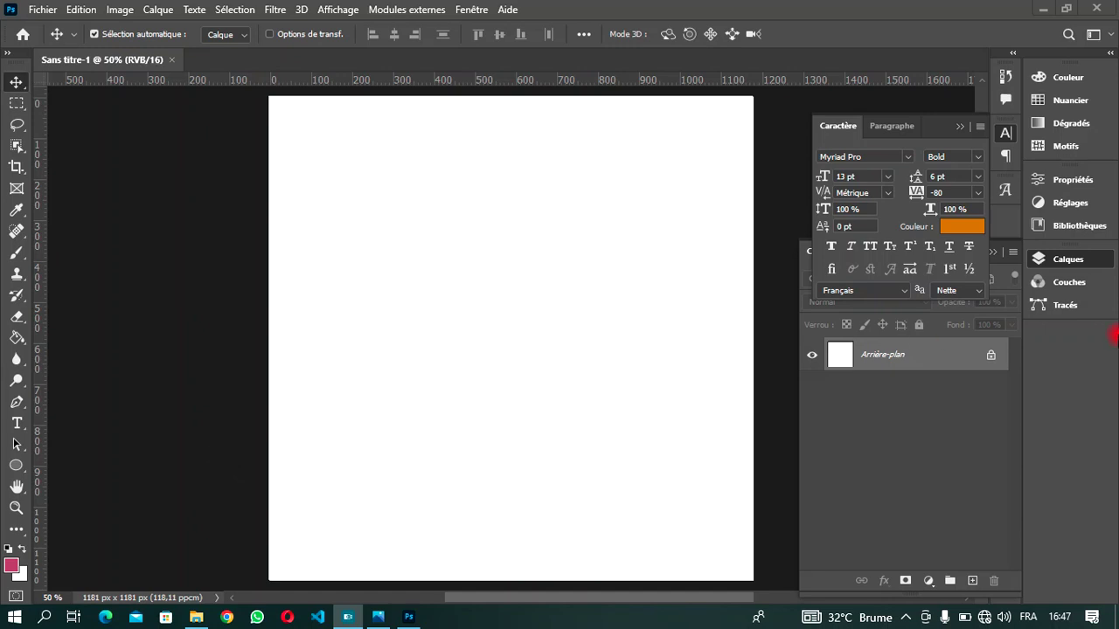
- Add a Dégradé gradient fill layer using the dark-blue gradient preset
left_click(1077, 264)
left_click(1077, 264)
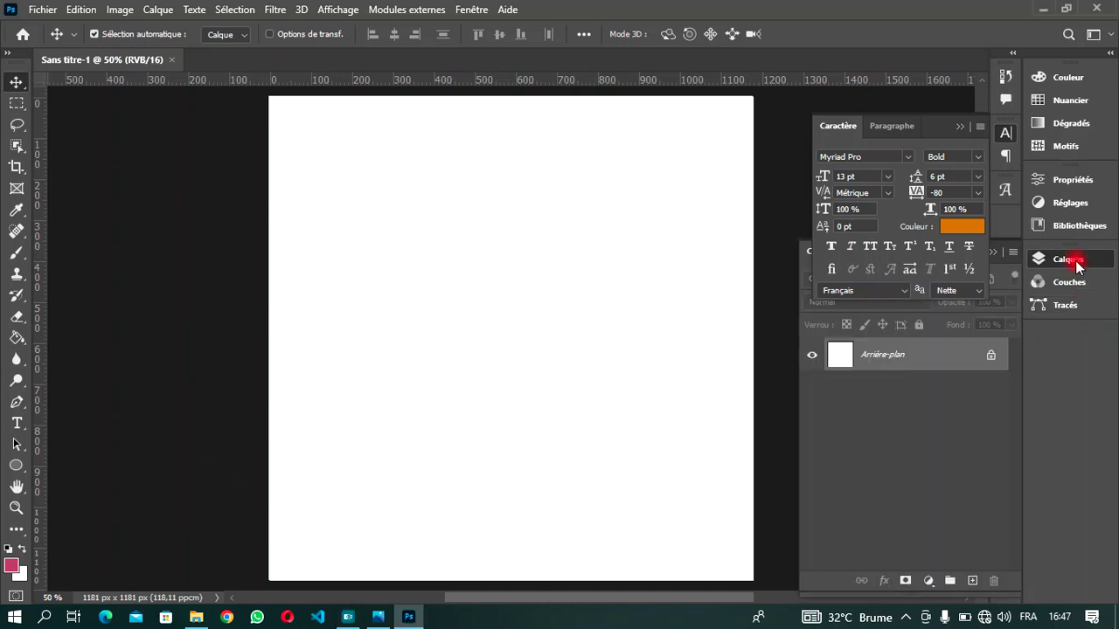
left_click(959, 127)
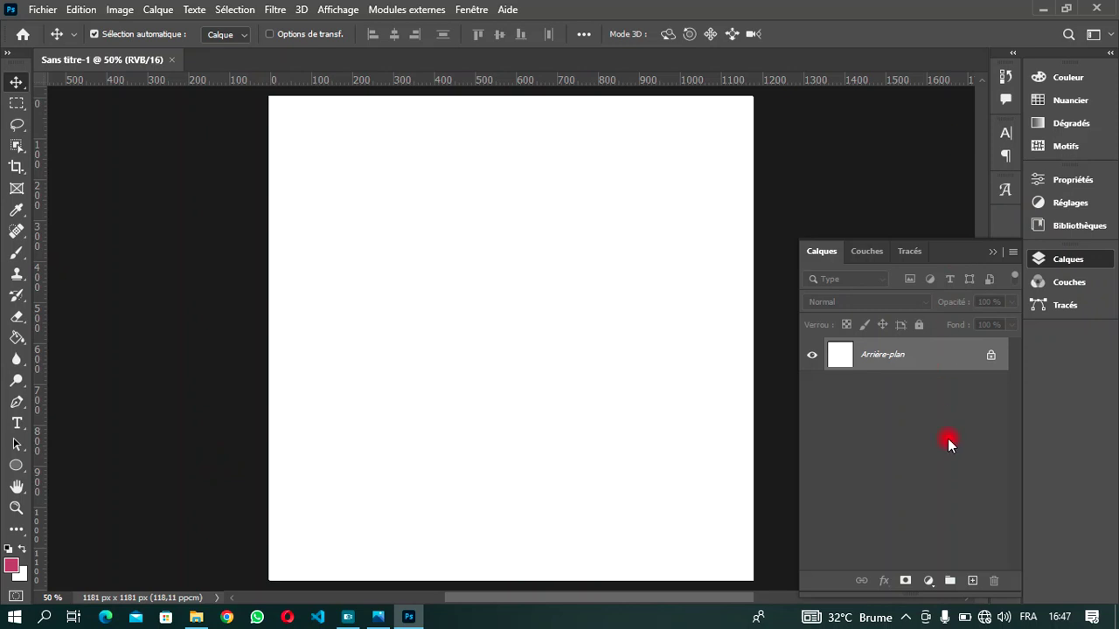
left_click(927, 581)
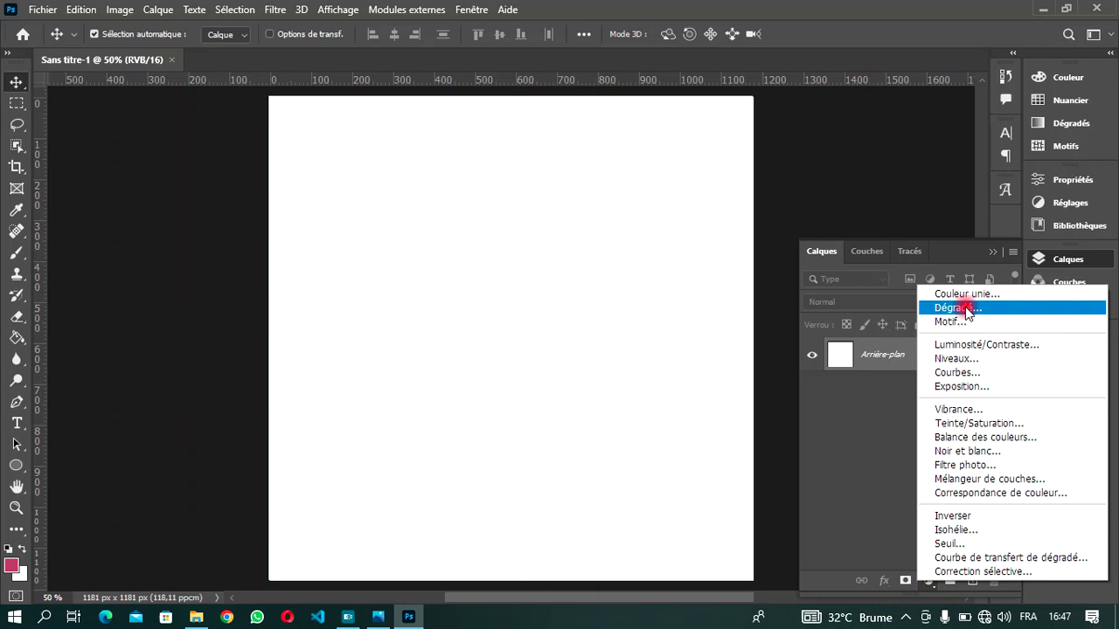
left_click(965, 308)
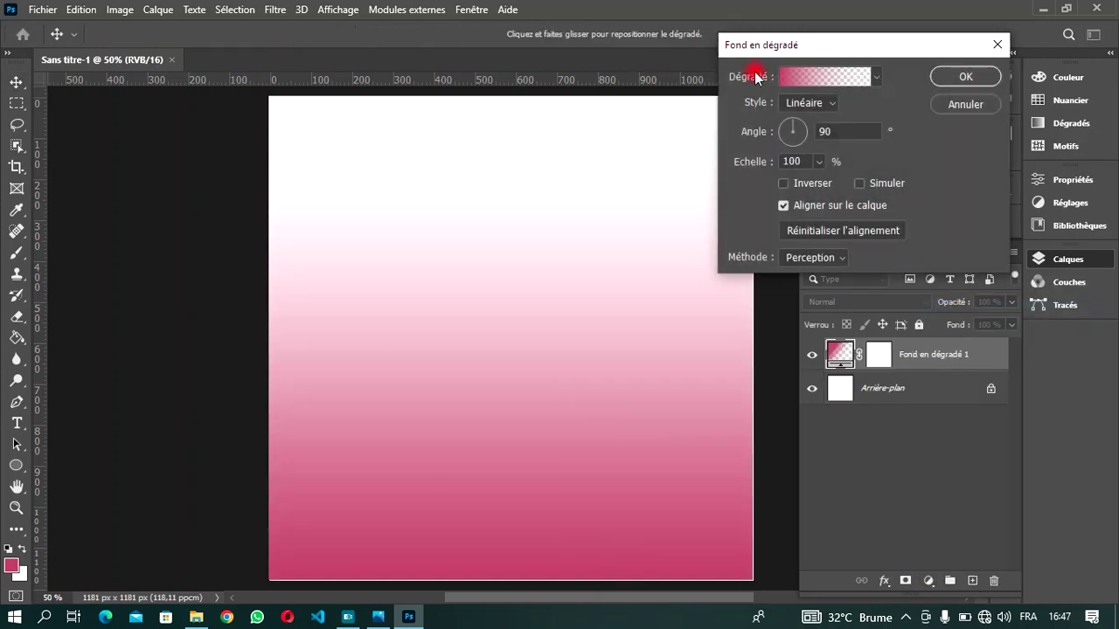
left_click(797, 81)
scroll(607, 113, "down", 5)
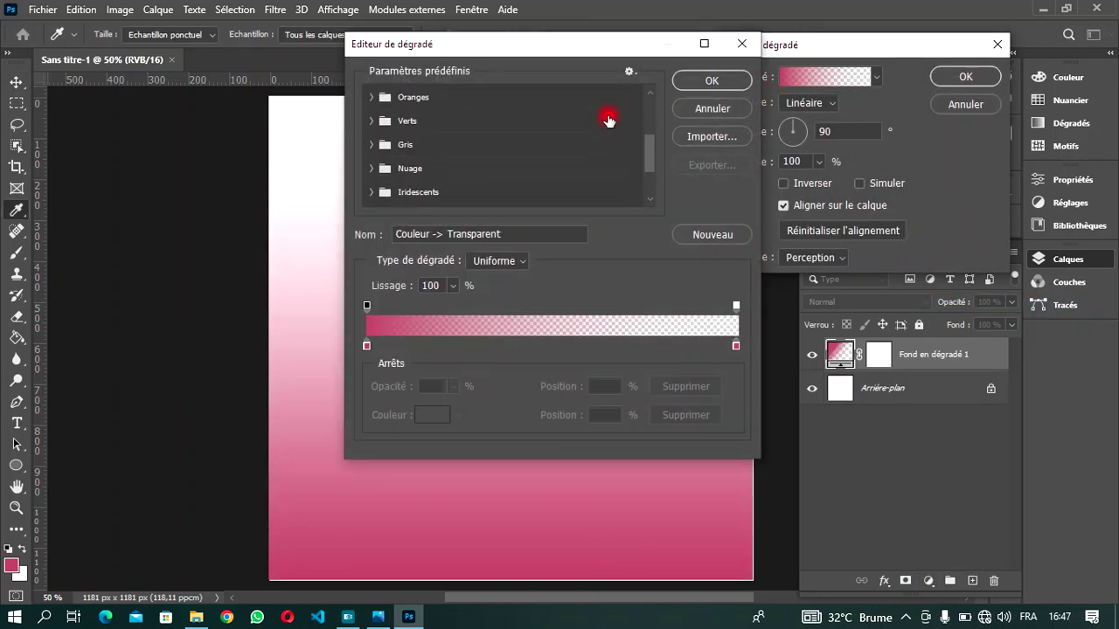
left_click(541, 193)
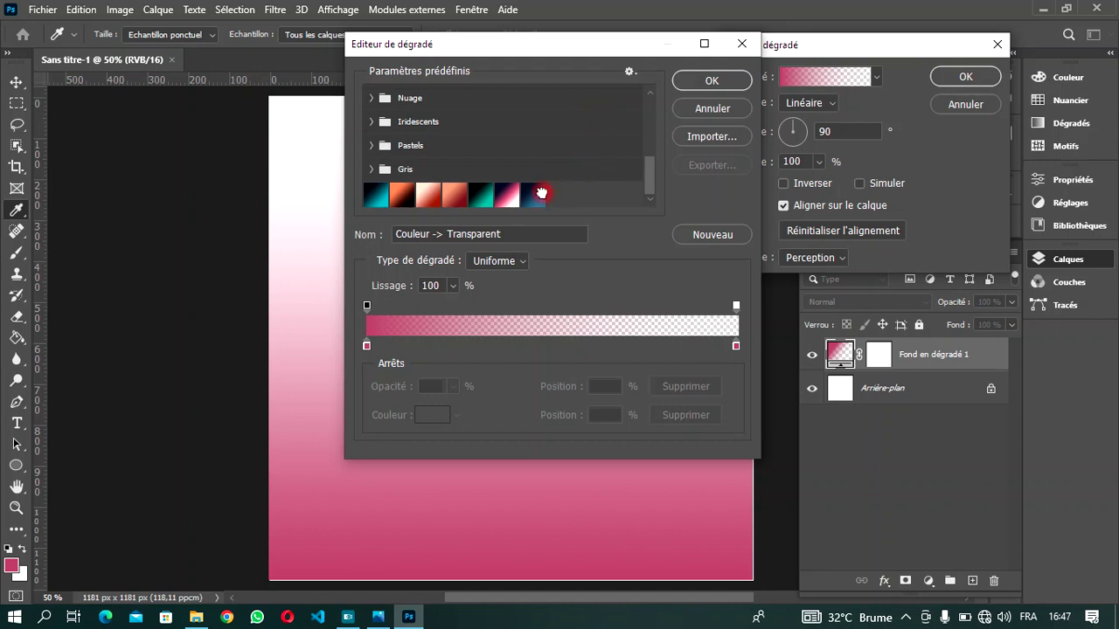
left_click(715, 84)
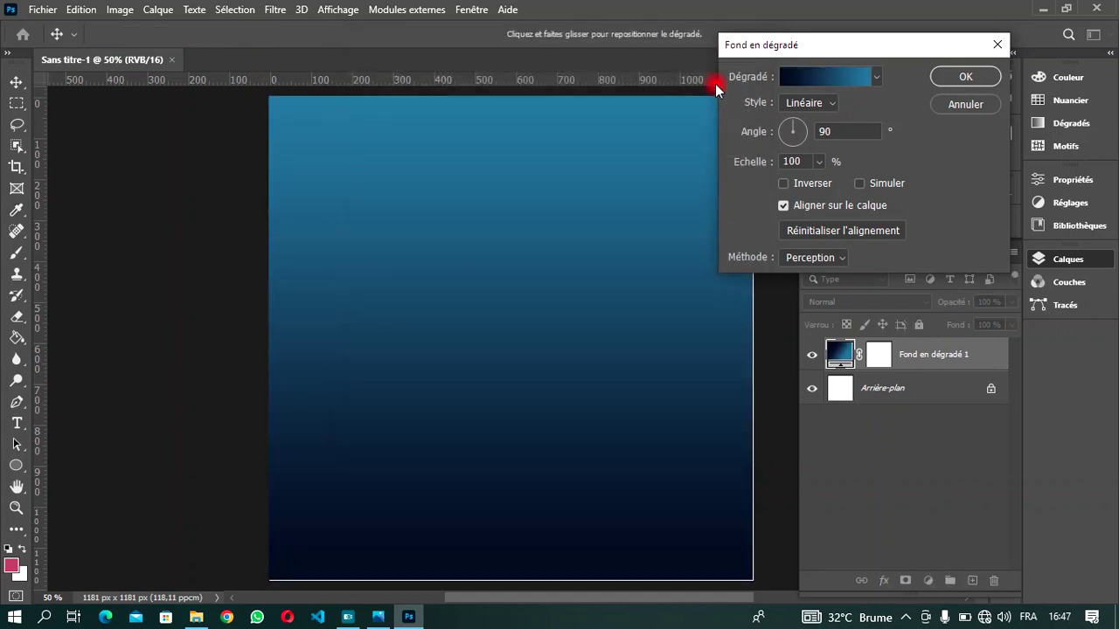
- Make the gradient radial and inverted, raise its scale to 140%, and apply it
left_click(832, 105)
left_click(808, 117)
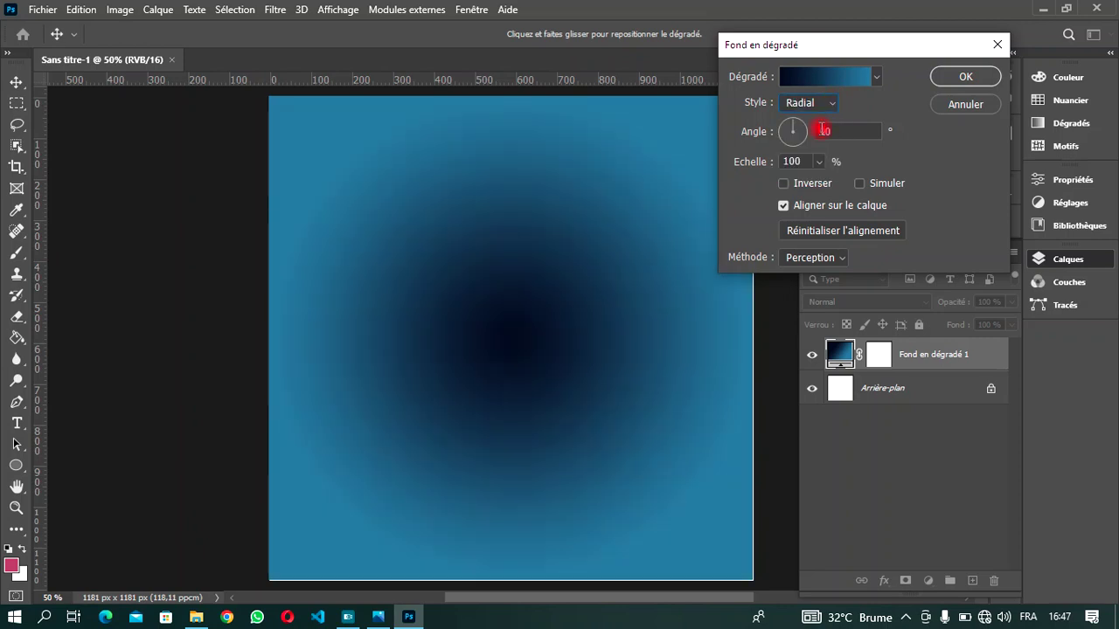
left_click(780, 184)
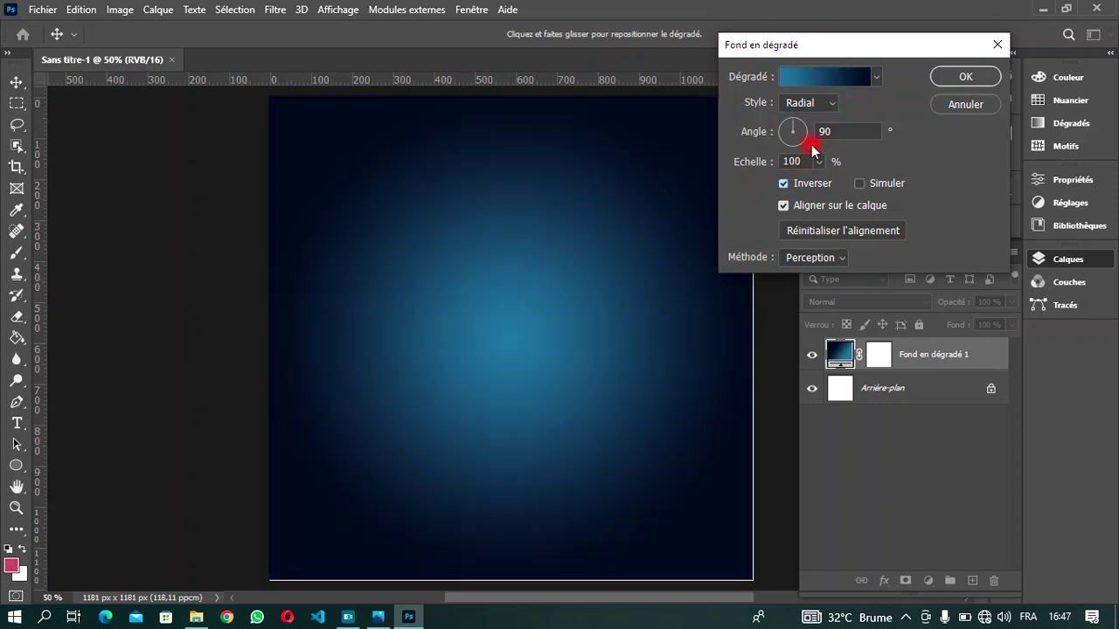
left_click(818, 162)
left_click_drag(814, 188, 820, 181)
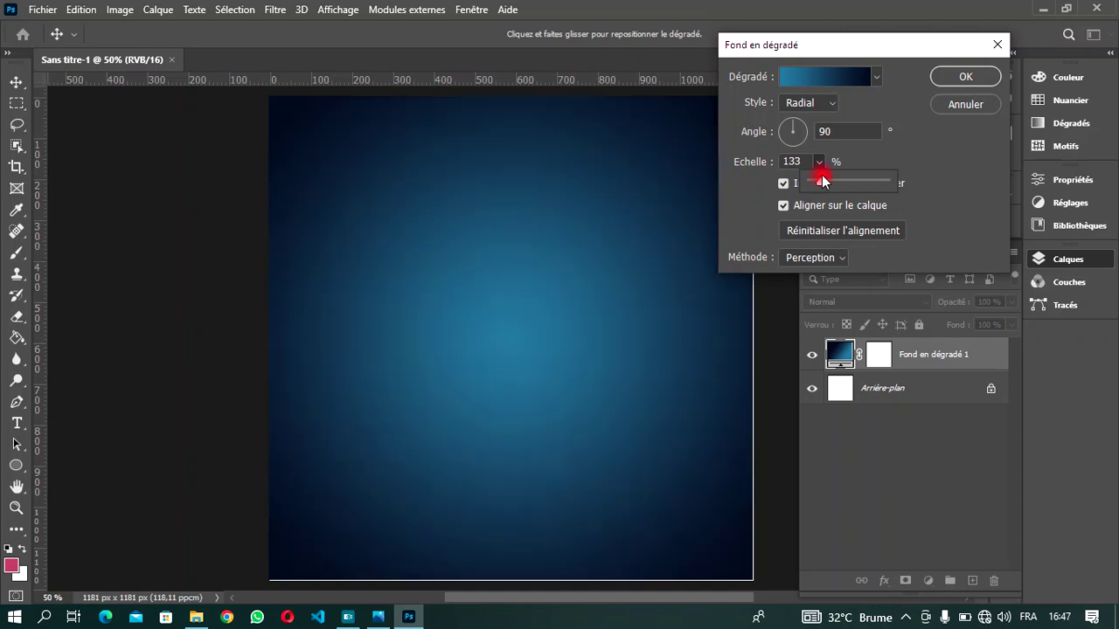
left_click_drag(822, 174, 824, 176)
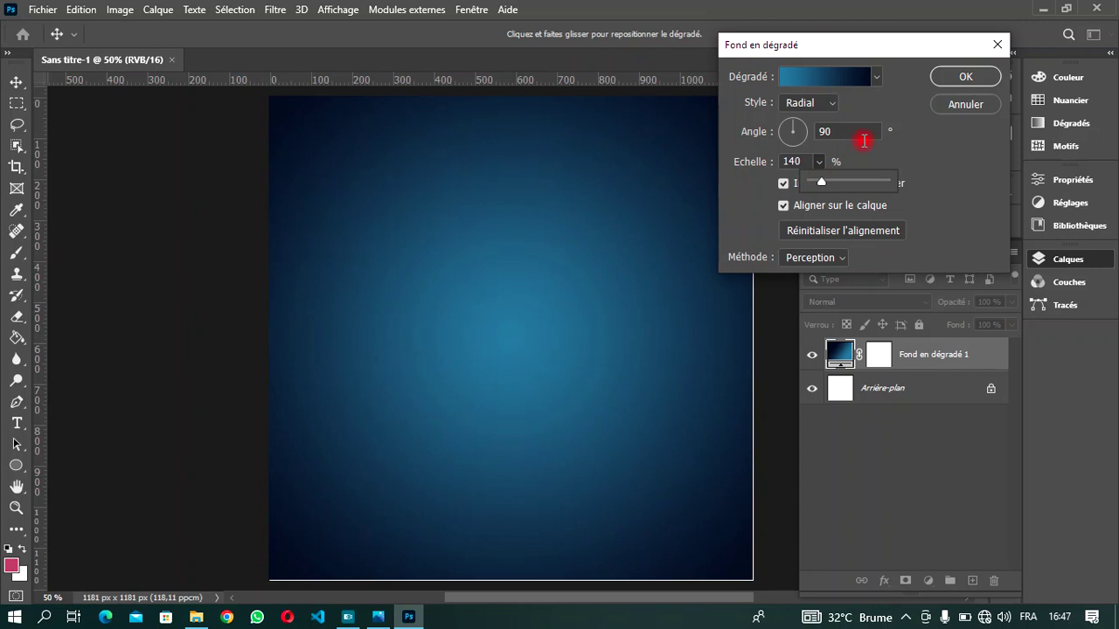
left_click(964, 79)
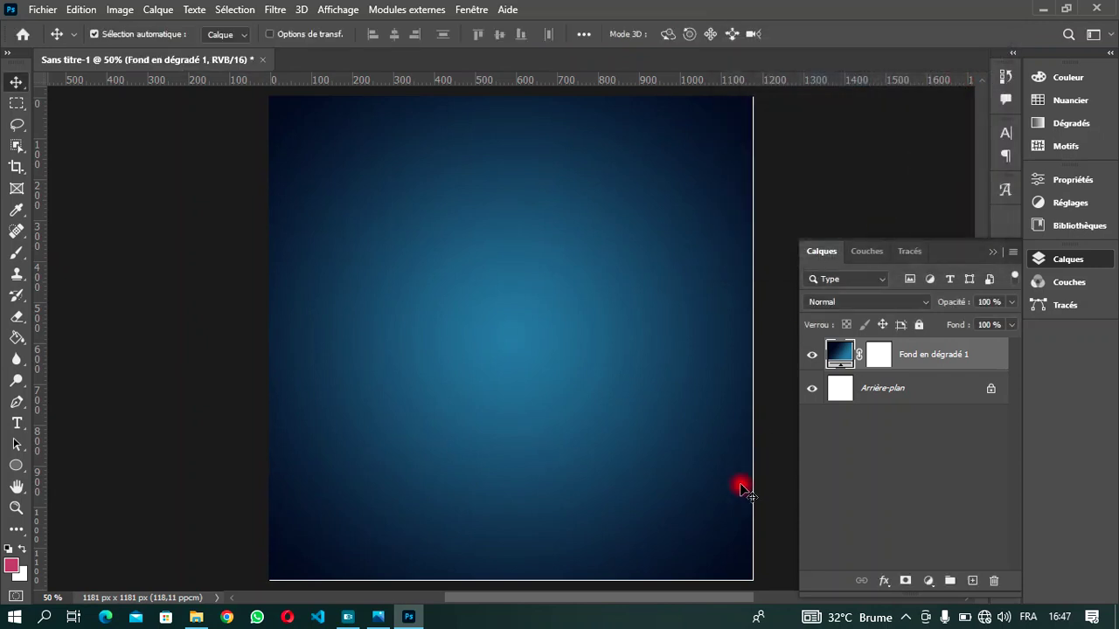
- Draw a circle of about 605 × 608 px in the middle of the canvas with the Ellipse tool
mouse_move(731, 598)
left_mouse_down()
mouse_move(629, 598)
mouse_move(734, 596)
left_mouse_up()
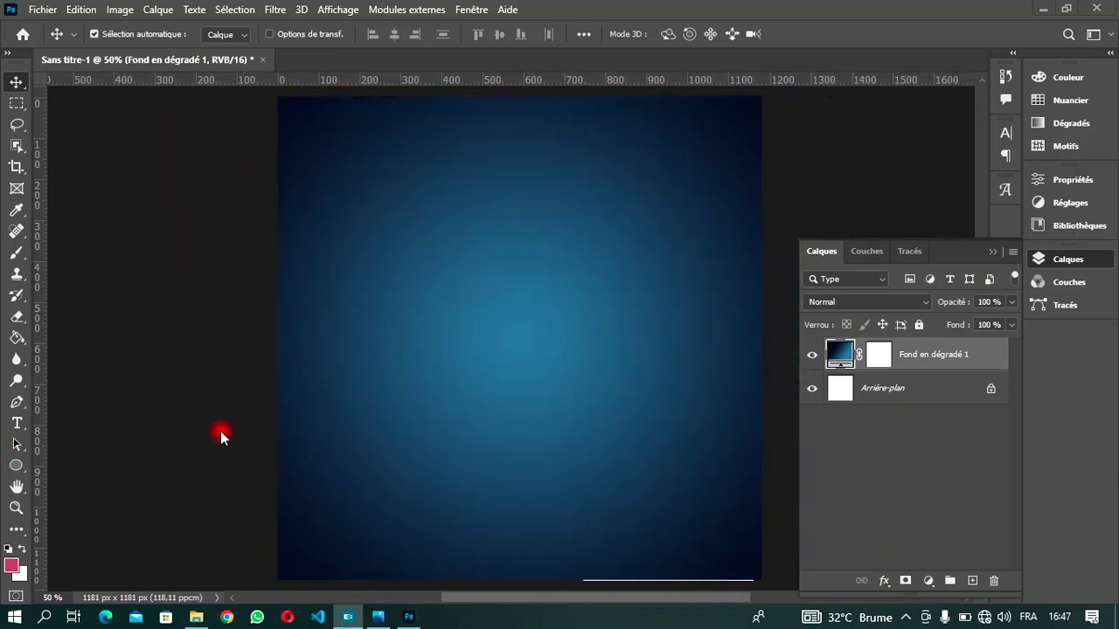
left_click(18, 465)
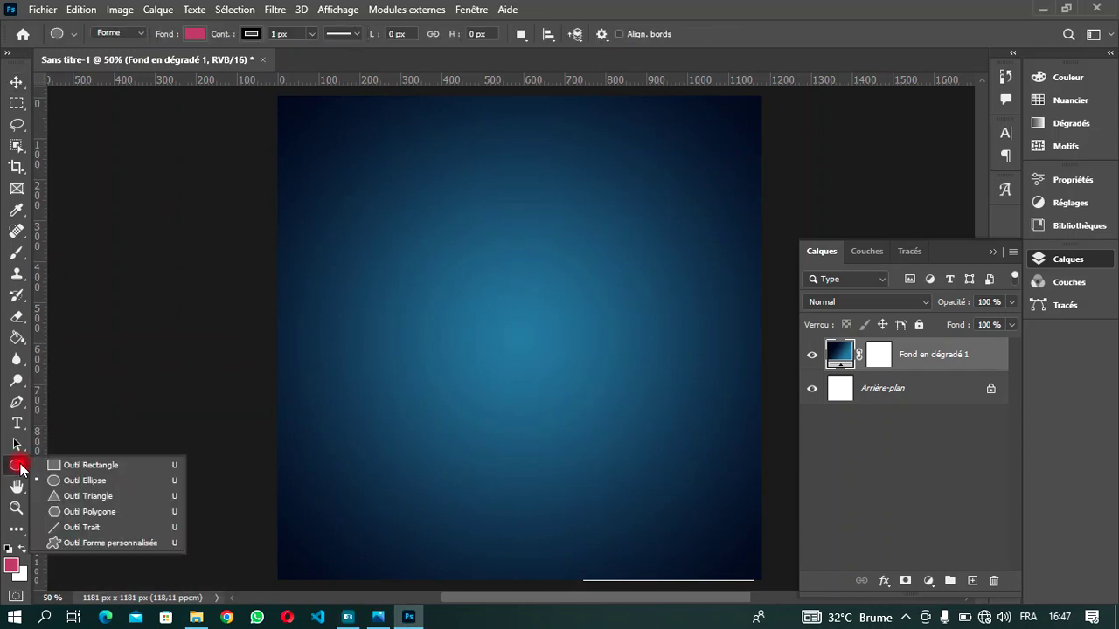
left_click(67, 486)
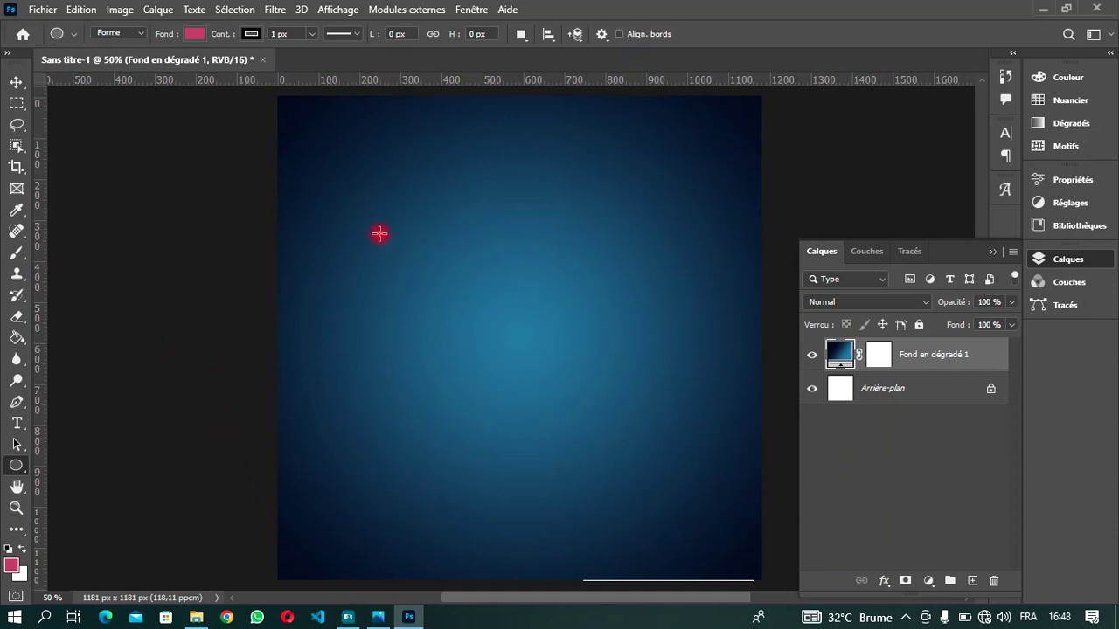
left_click_drag(394, 217, 639, 465)
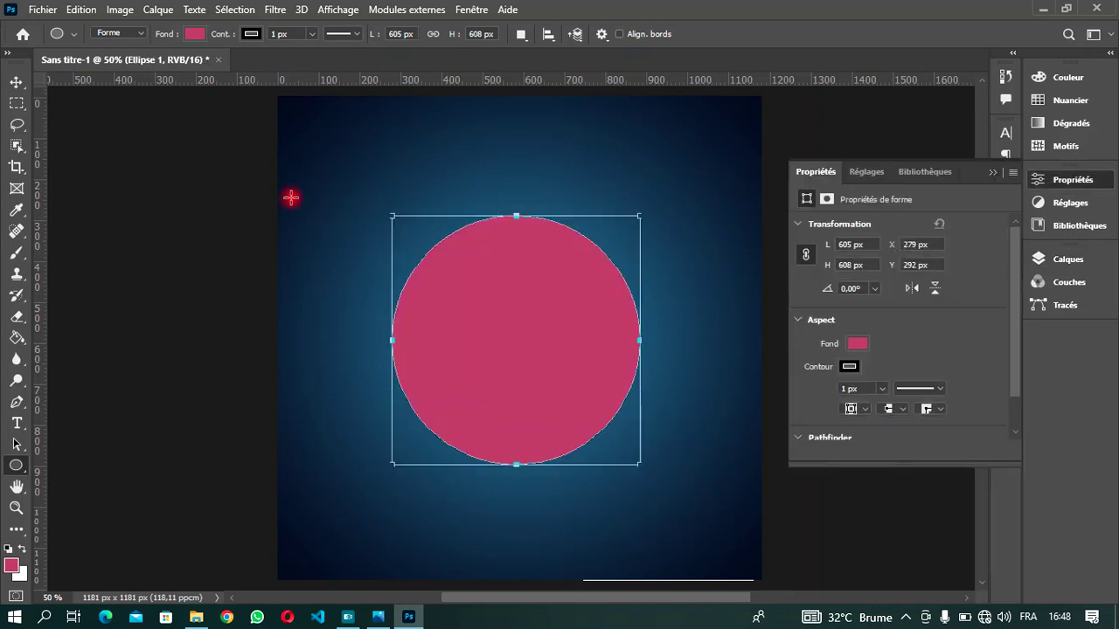
- Give the circle a white fill with no outline and move it slightly up
left_click(187, 37)
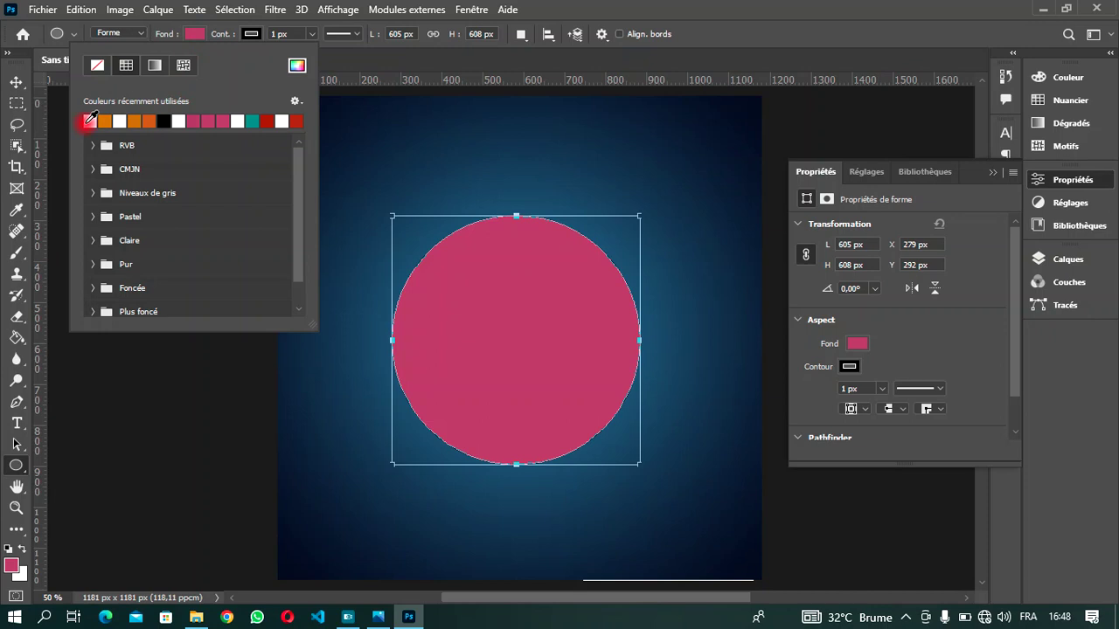
left_click(90, 120)
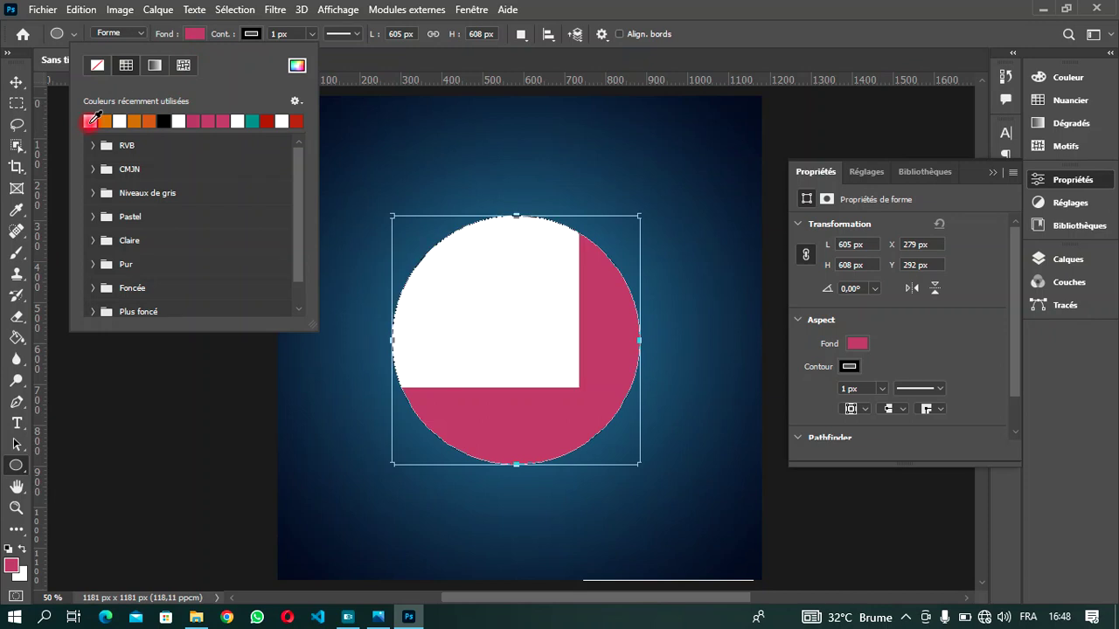
left_click(248, 34)
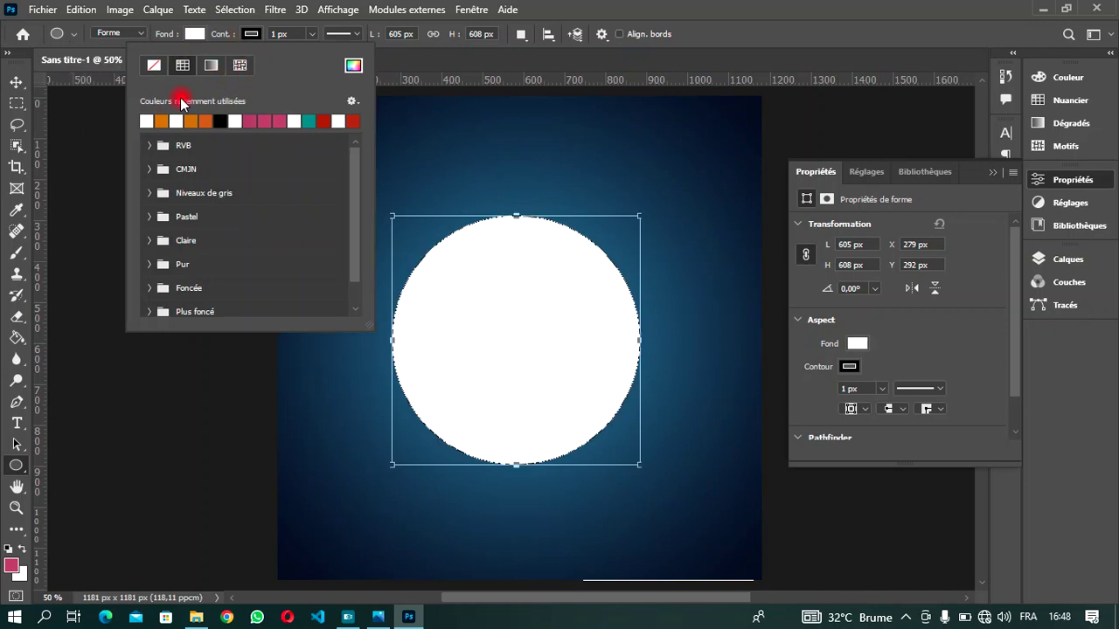
left_click(152, 68)
left_click(151, 70)
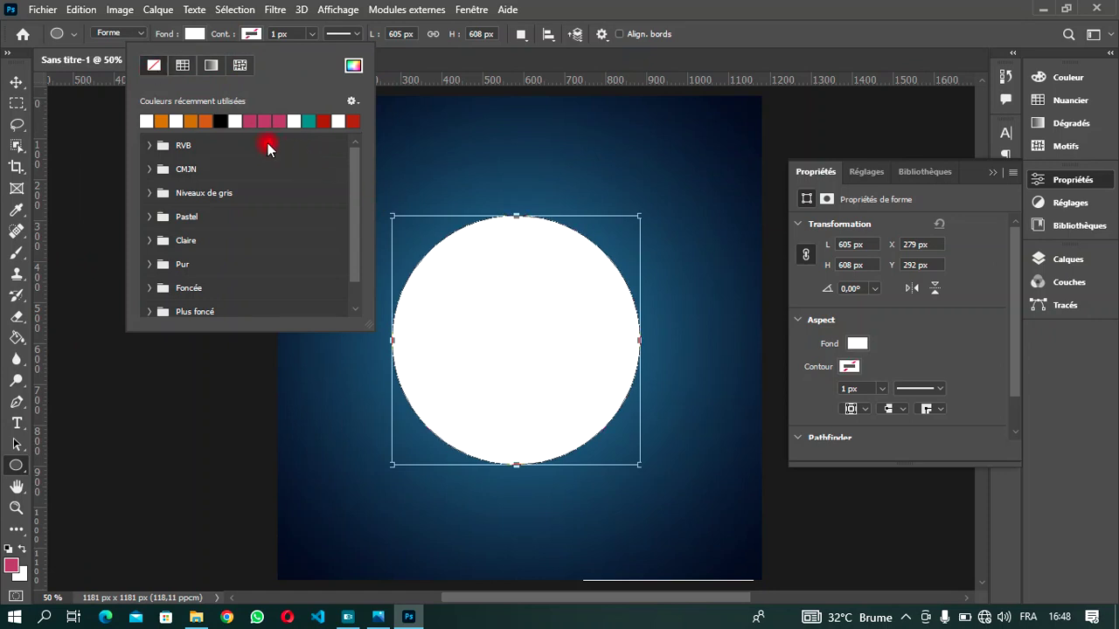
left_click(18, 83)
left_click_drag(516, 325, 513, 312)
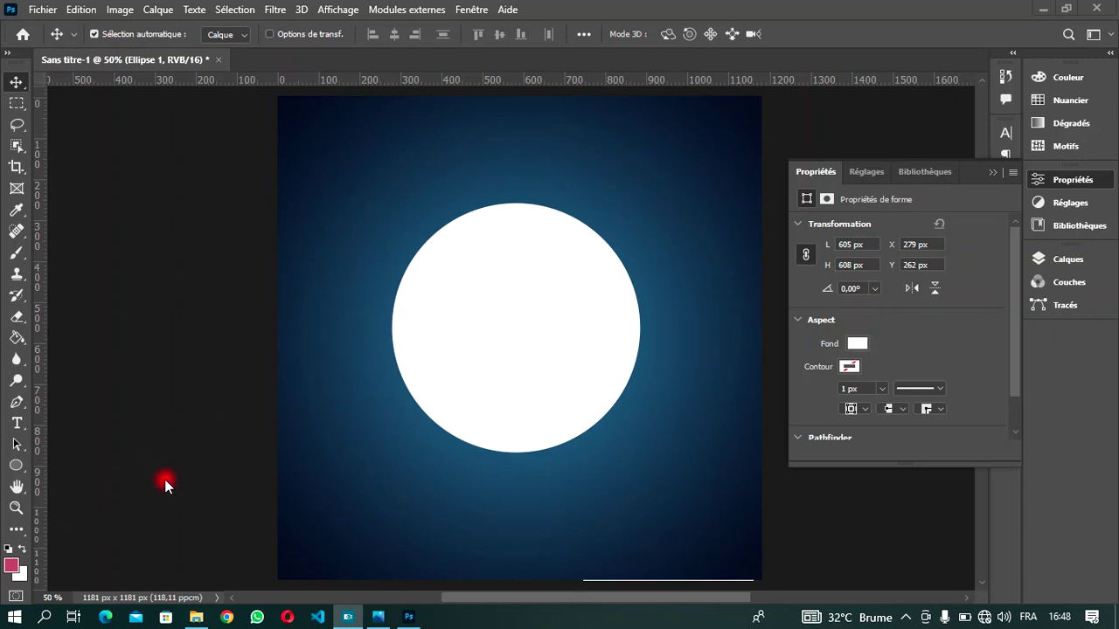
left_click(179, 459)
- Warp Ellipse 1 into a bean shape with an indented upper-left side and commit the warp
key("ctrl")
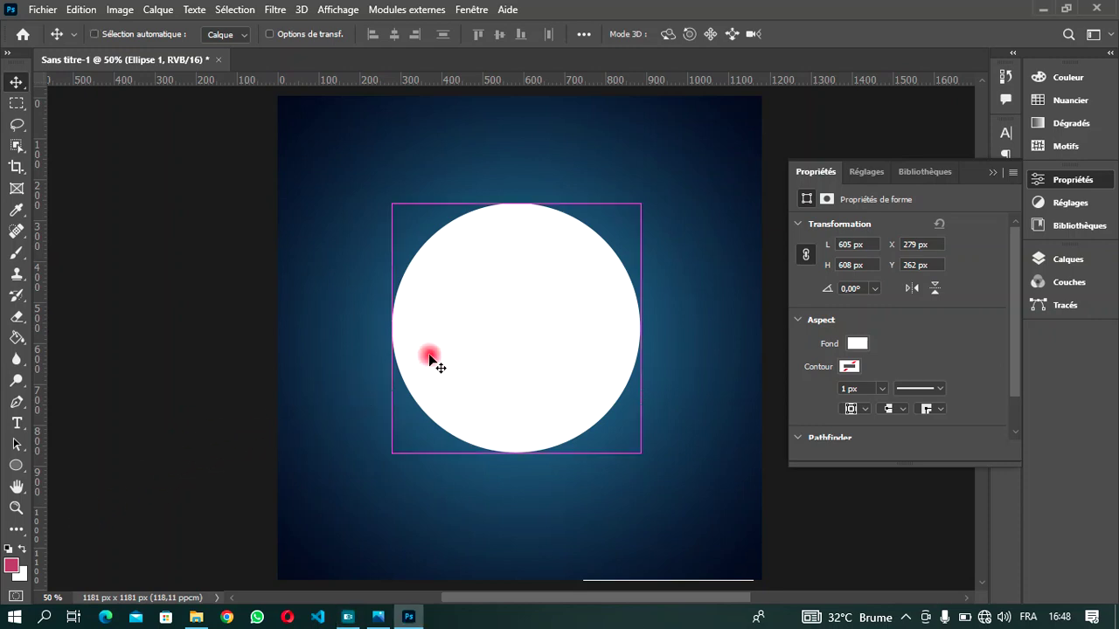
key("ctrl+t")
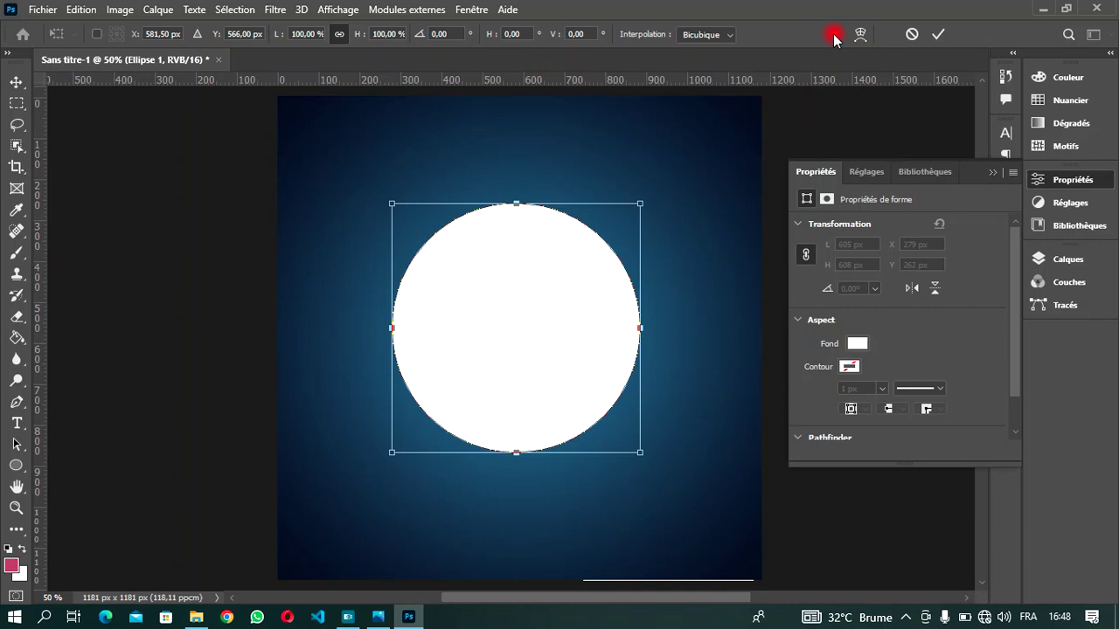
left_click(860, 34)
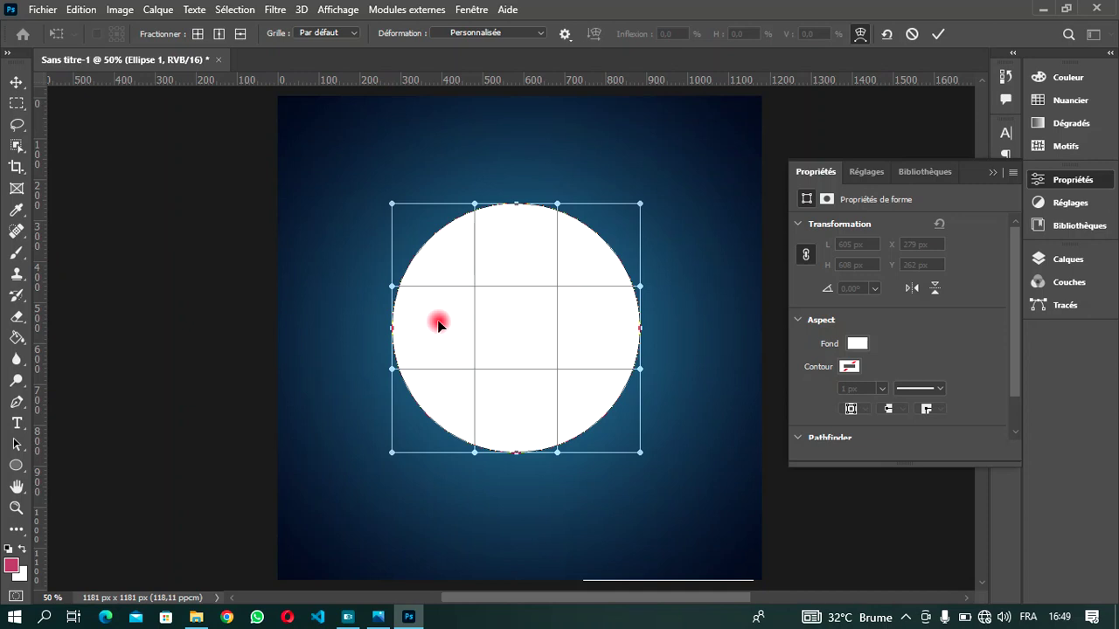
left_click_drag(393, 288, 548, 381)
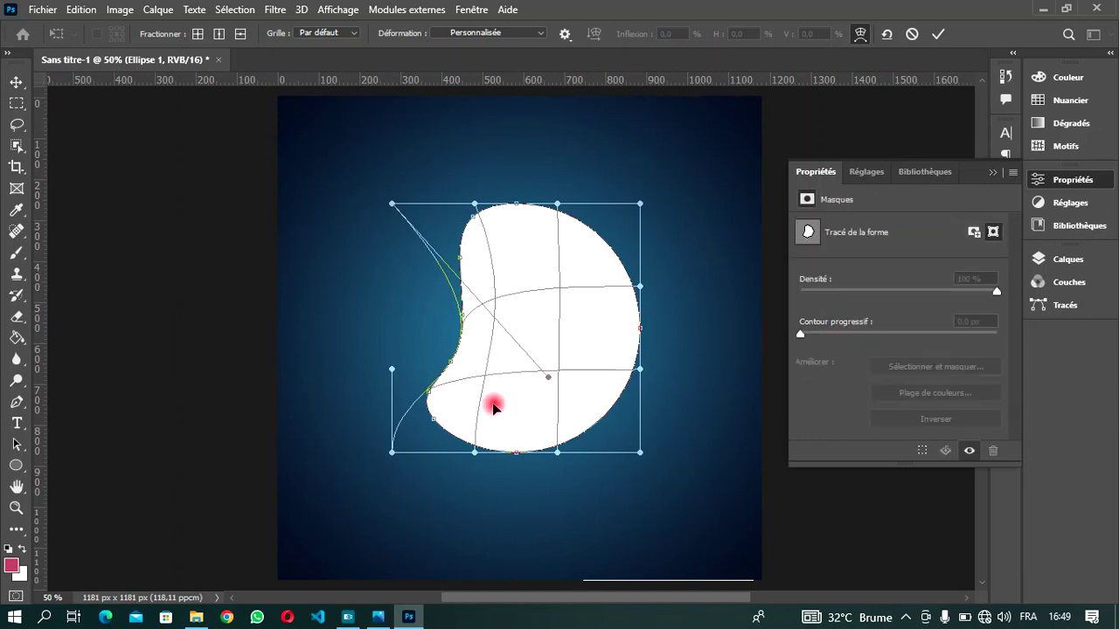
left_click_drag(392, 374, 335, 276)
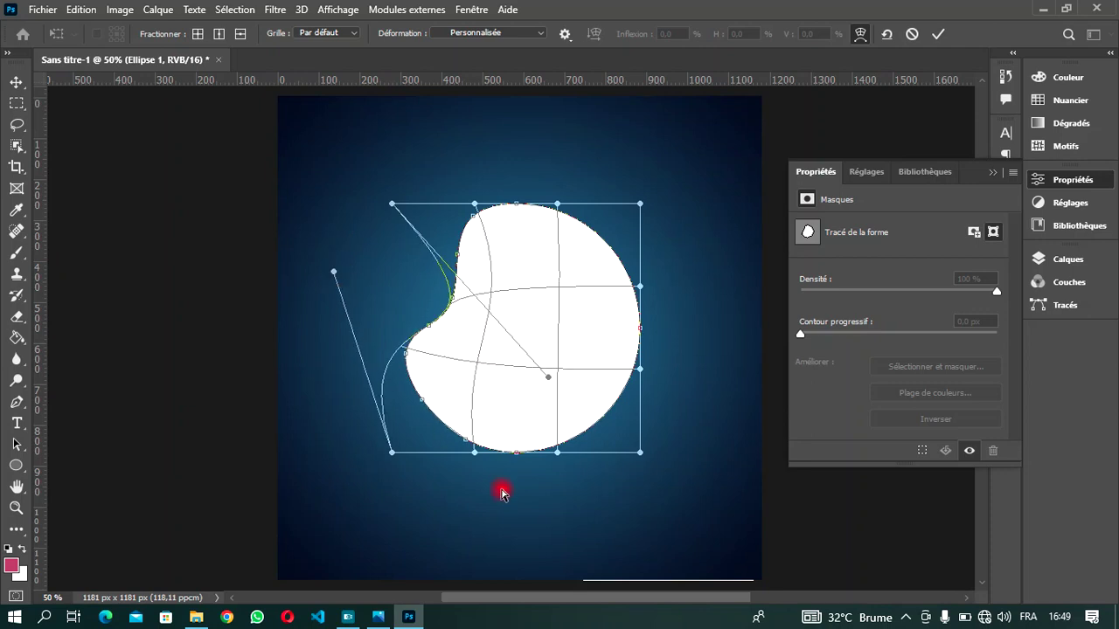
left_click_drag(472, 452, 408, 412)
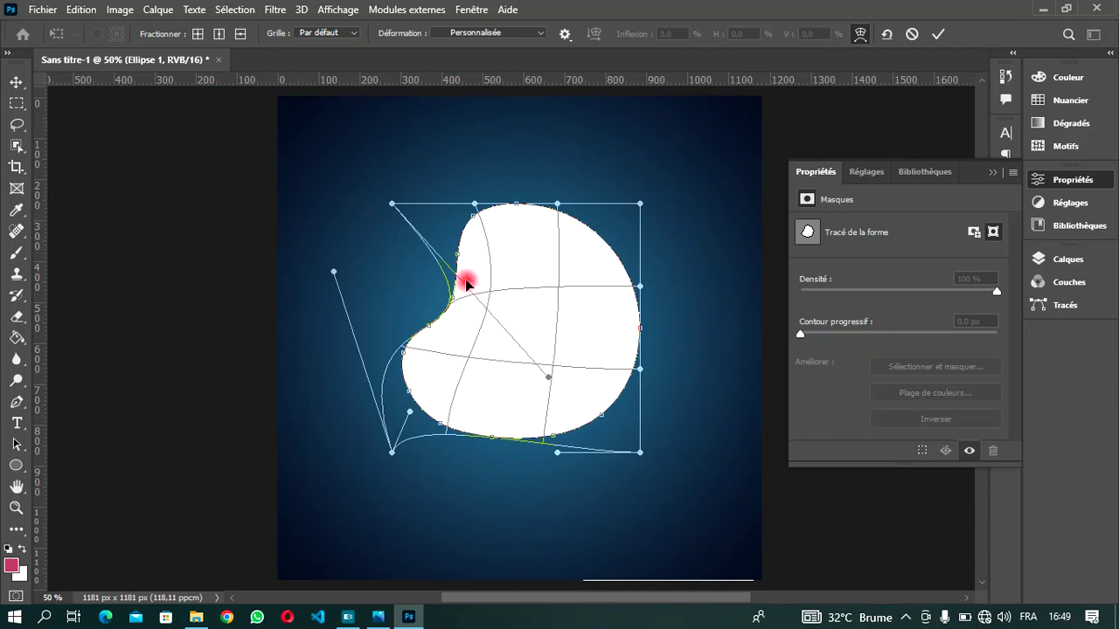
mouse_move(451, 299)
left_mouse_down()
mouse_move(477, 317)
mouse_move(466, 305)
left_mouse_up()
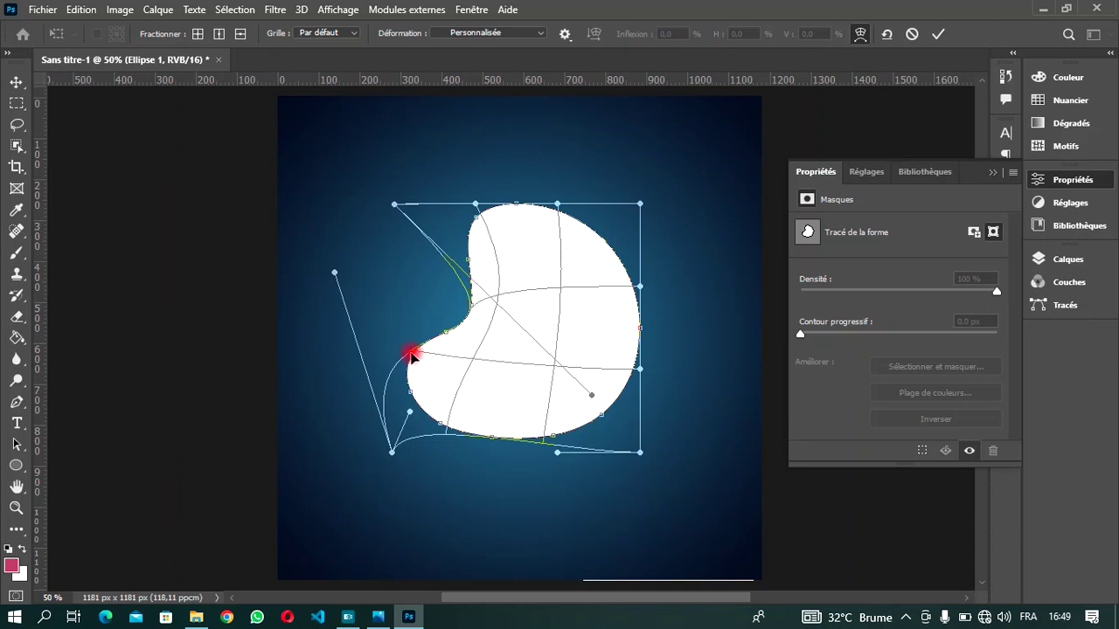
left_click_drag(411, 354, 410, 330)
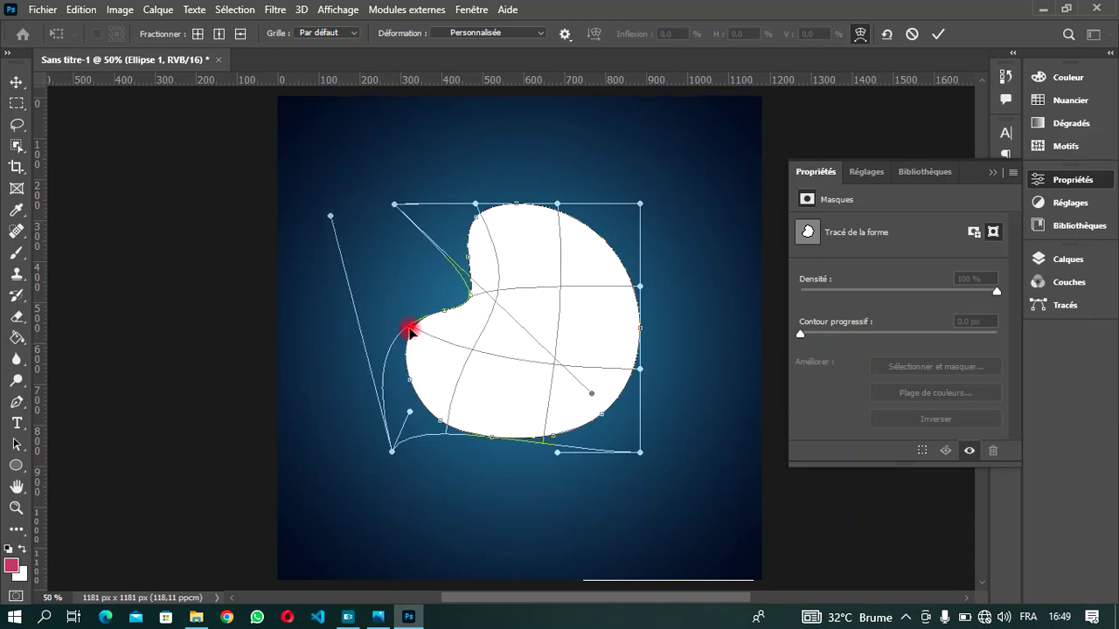
left_click(933, 35)
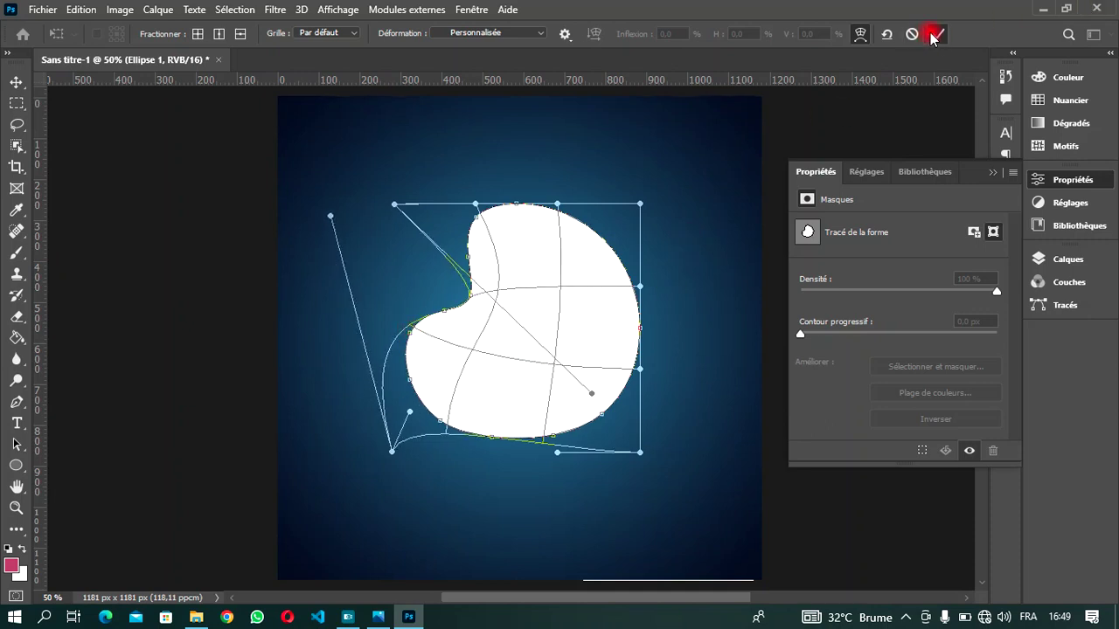
left_click_drag(598, 597, 615, 599)
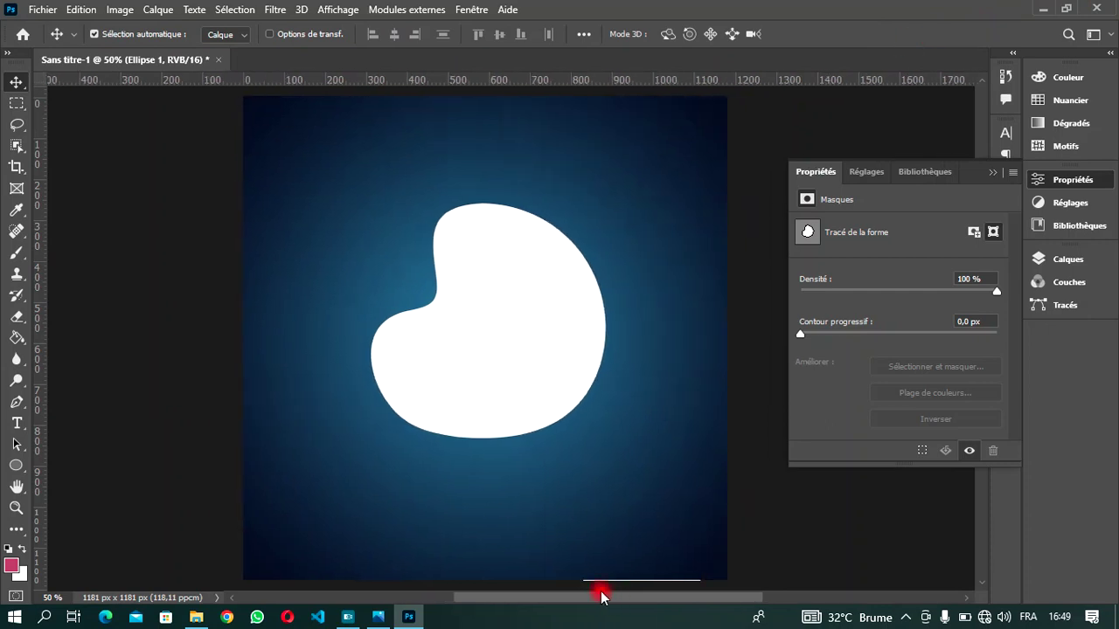
left_click(996, 175)
left_click(1061, 259)
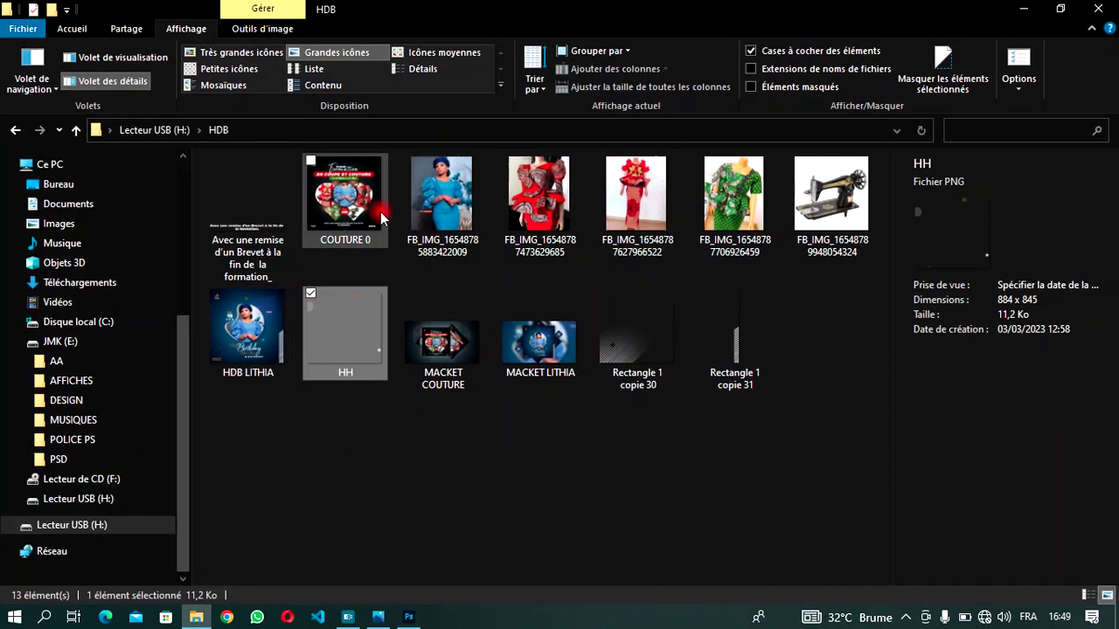
left_click(444, 196)
left_click_drag(447, 195, 476, 397)
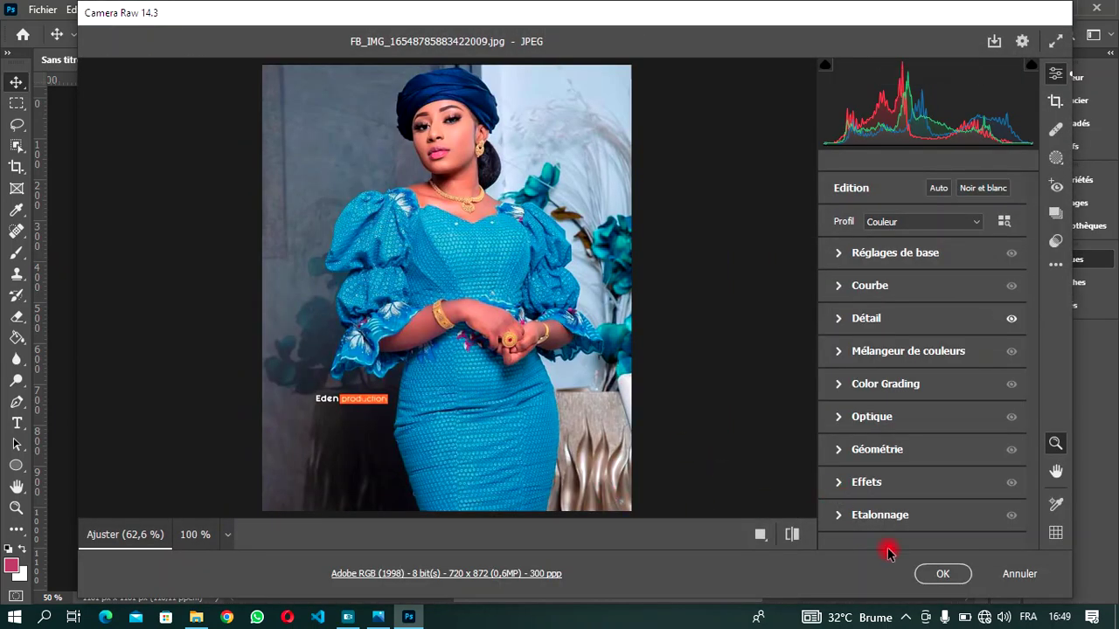
- Accept the photo in Camera Raw and commit it as a placed layer above Ellipse 1
left_click(937, 575)
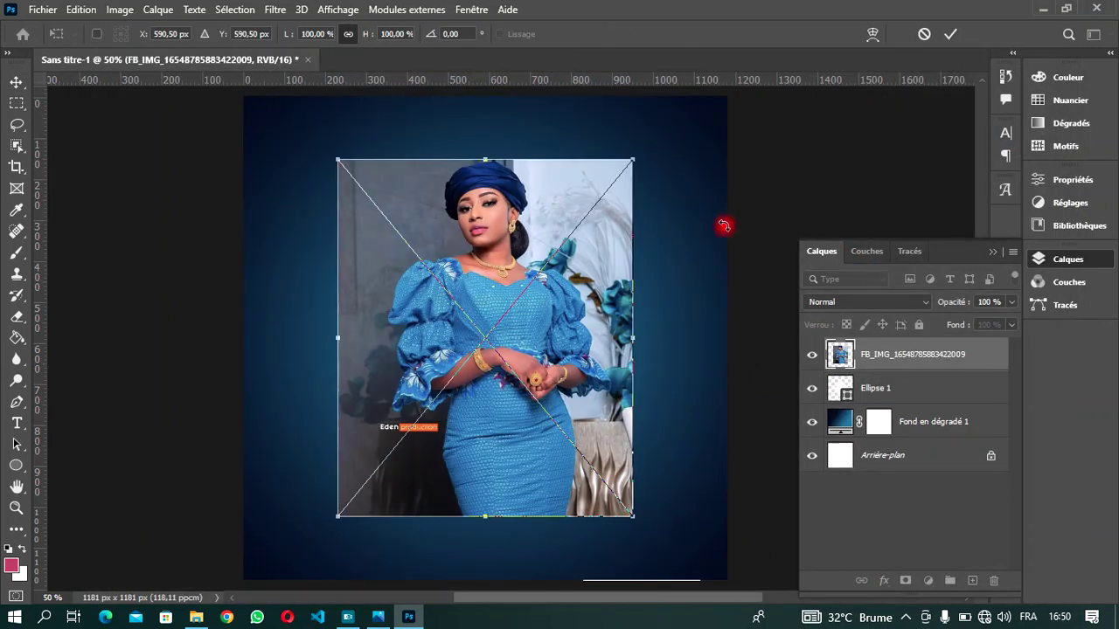
left_click(951, 33)
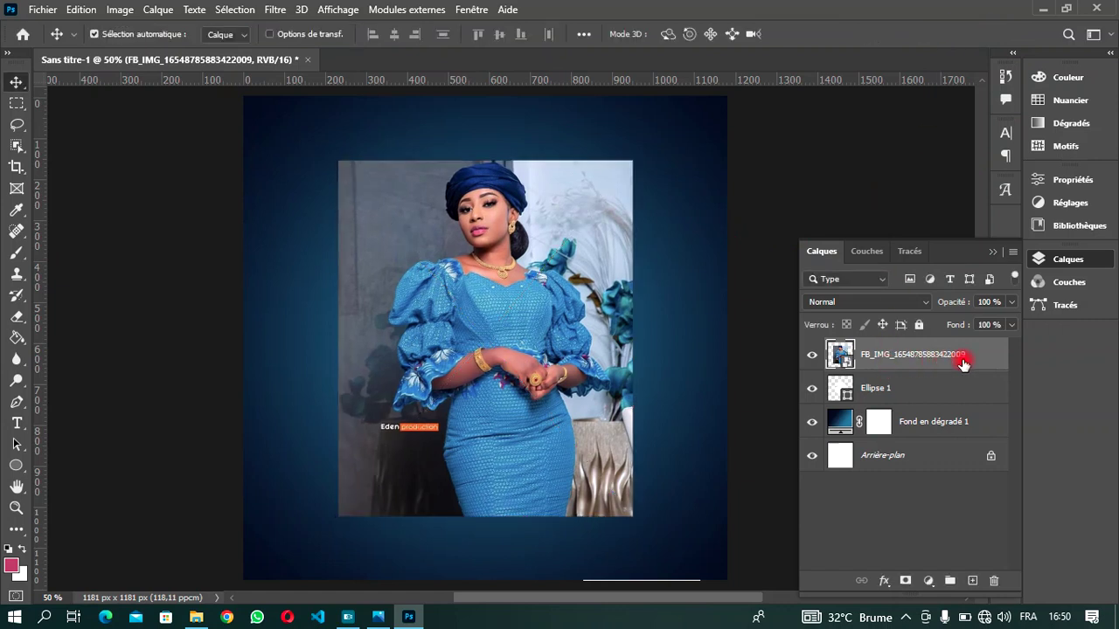
- Duplicate Ellipse 1 and clip the portrait photo to the blob with a clipping mask
left_click(923, 390)
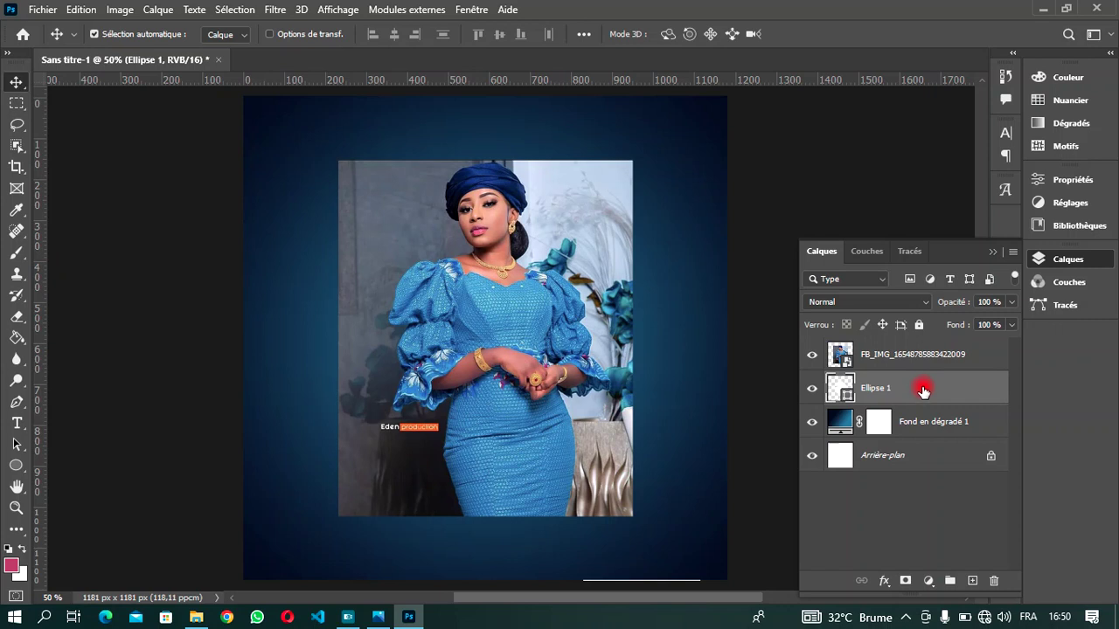
key("ctrl+j")
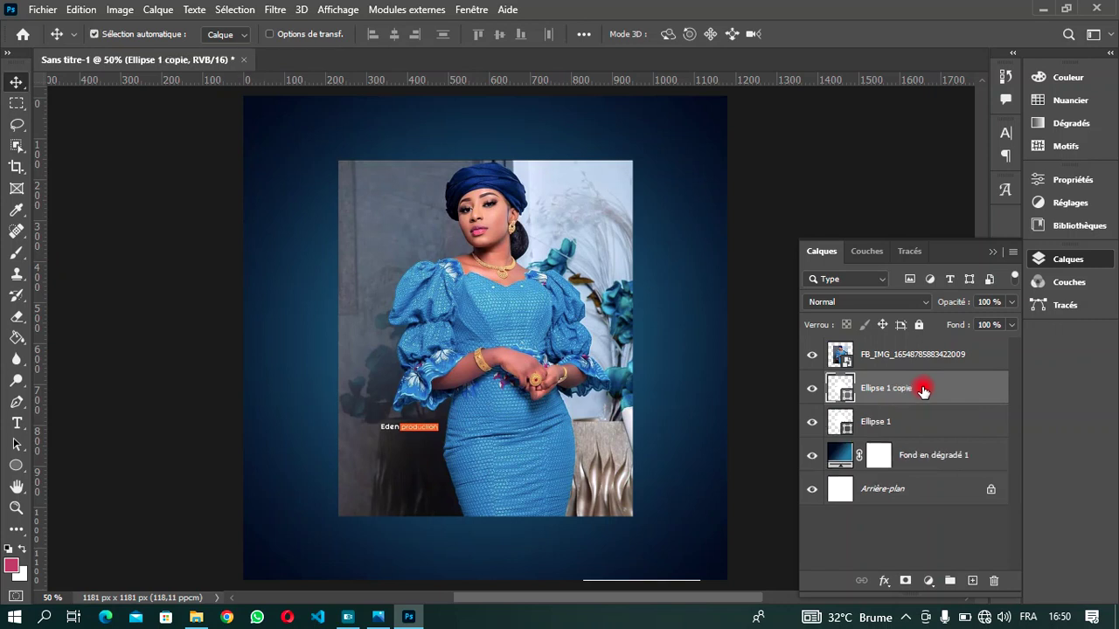
left_click(917, 355)
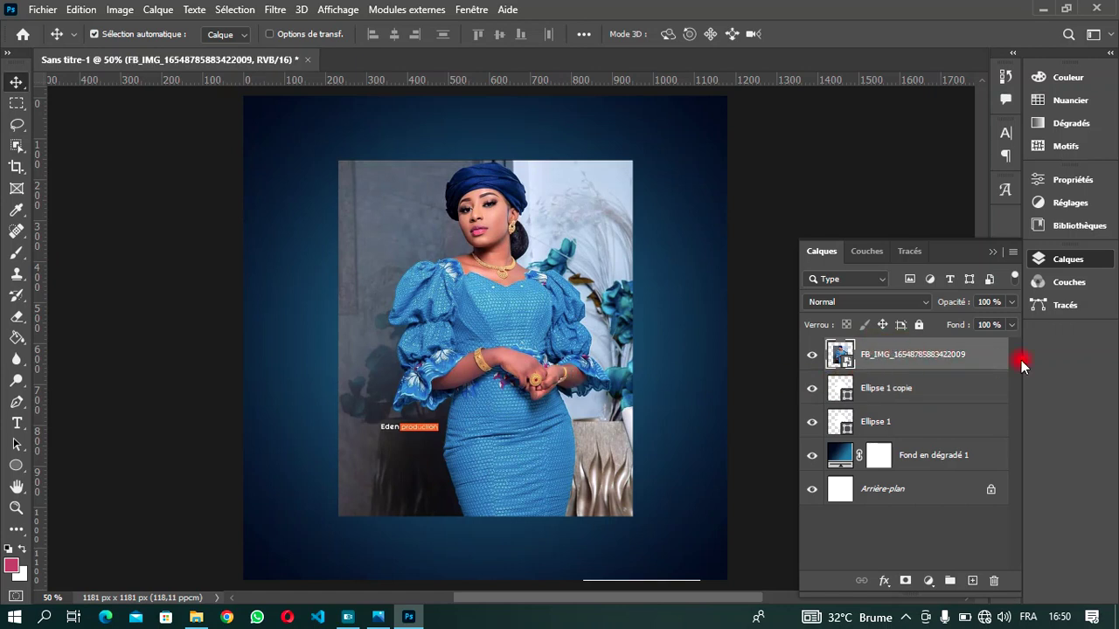
right_click(987, 361)
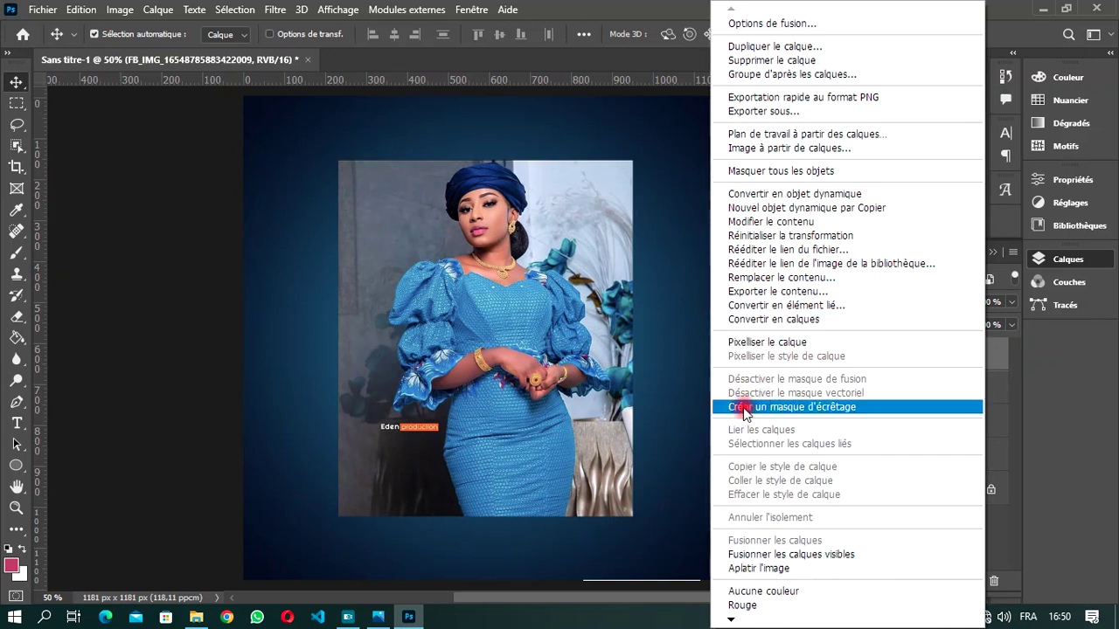
left_click(830, 409)
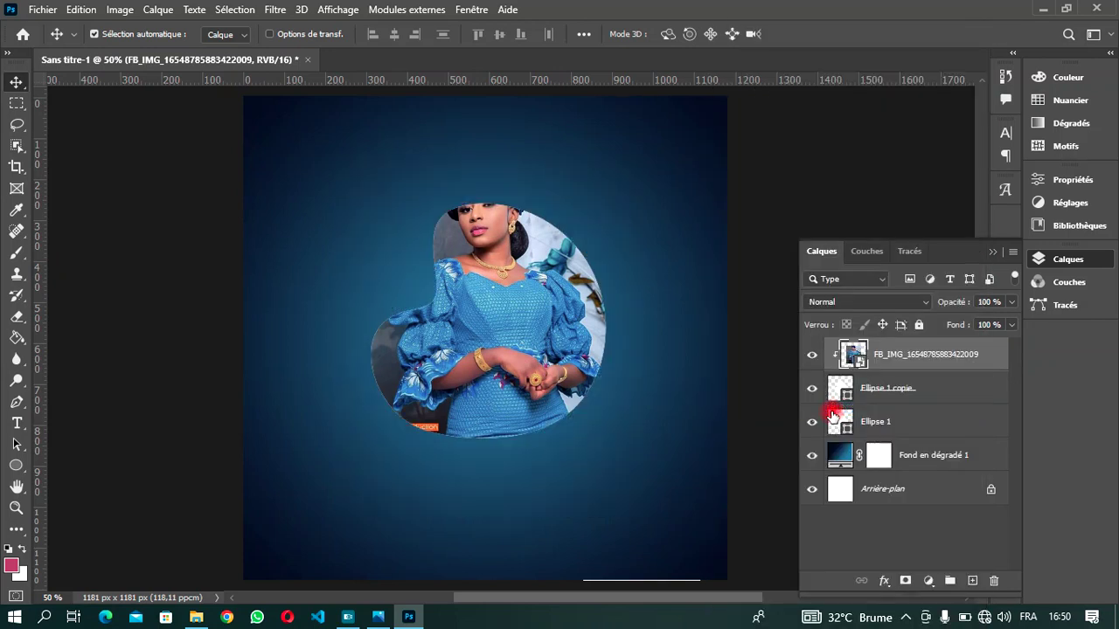
- Reposition the photo so her head and upper body sit centred in the blob
left_click_drag(510, 296, 522, 332)
key("Down")
key("Down")
key("Down")
key("Down")
key("Down")
key("Down")
key("Down")
key("Down")
key("Down")
key("Down")
key("Down")
key("Down")
key("Down")
key("Down")
key("Down")
key("Down")
key("Down")
key("Down")
key("Down")
key("Down")
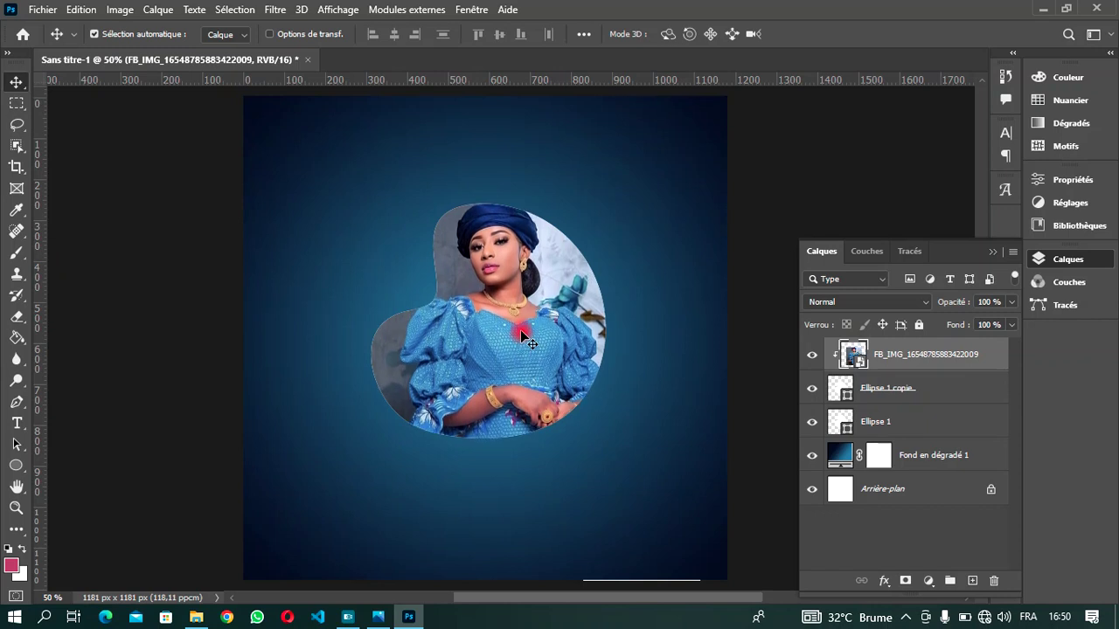
key("Left")
key("Left")
key("Left")
key("Left")
key("Left")
key("Left")
key("Left")
key("Left")
key("Left")
key("Left")
key("Left")
key("Left")
key("Left")
key("Left")
key("Left")
key("Left")
key("Left")
key("Left")
key("Left")
key("Left")
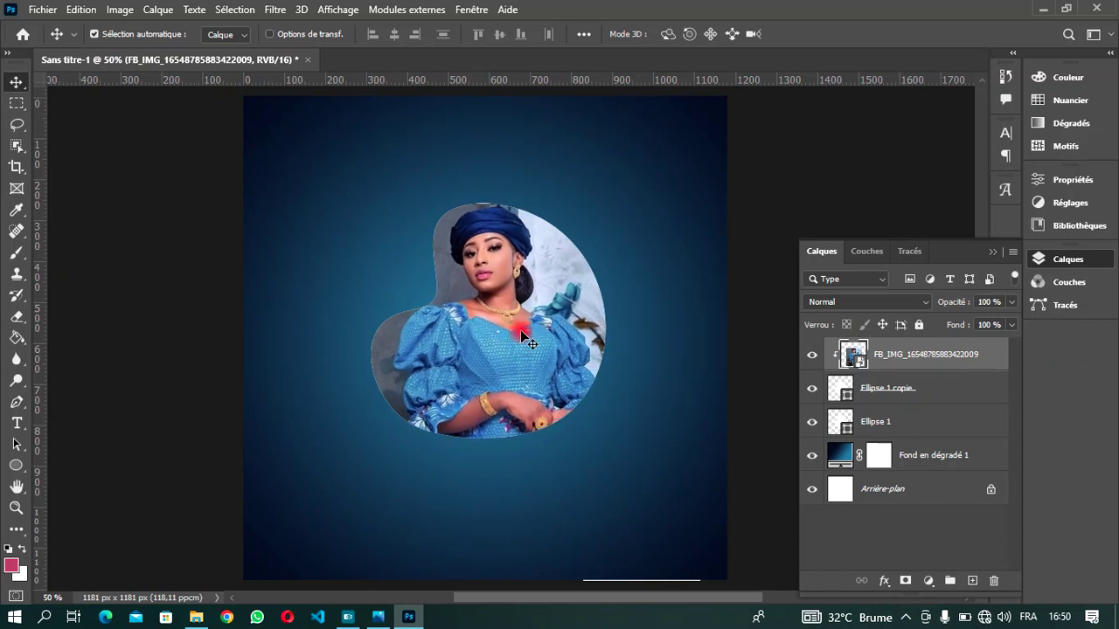
key("Up")
key("Up")
key("Up")
key("Up")
key("Up")
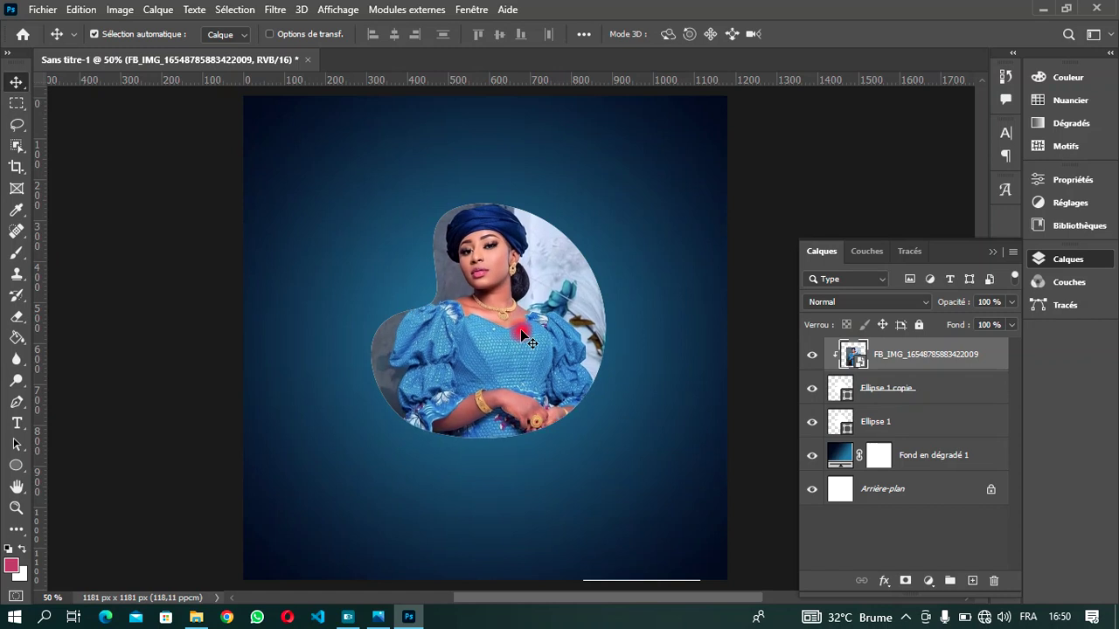
- Scale Ellipse 1 up slightly into a thin white border, then select Ellipse 1 copie
left_click(885, 425)
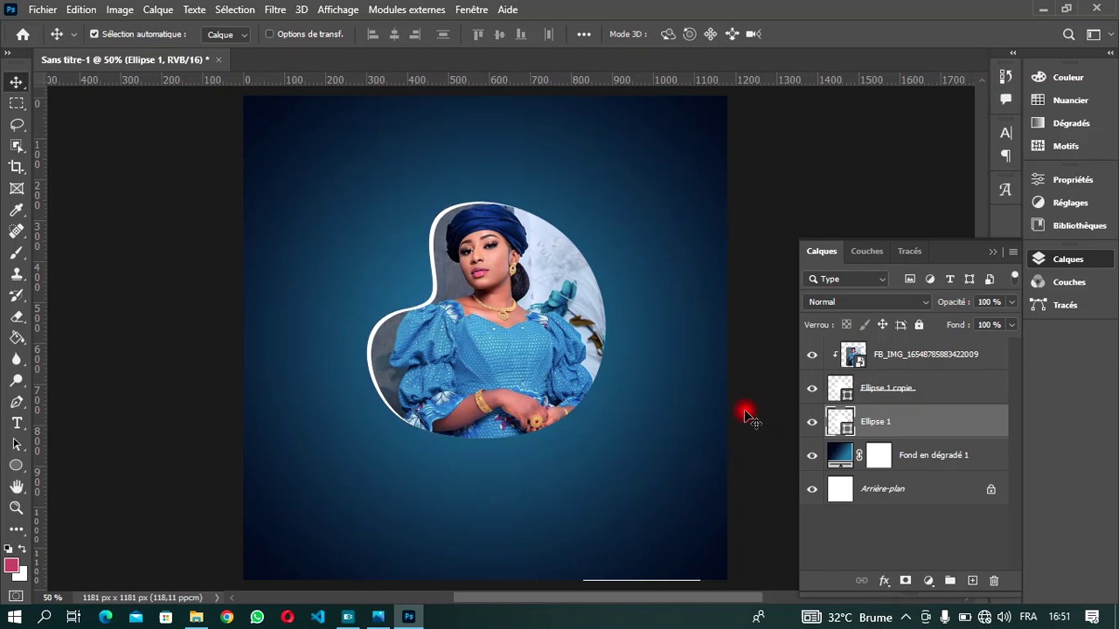
left_click(940, 387)
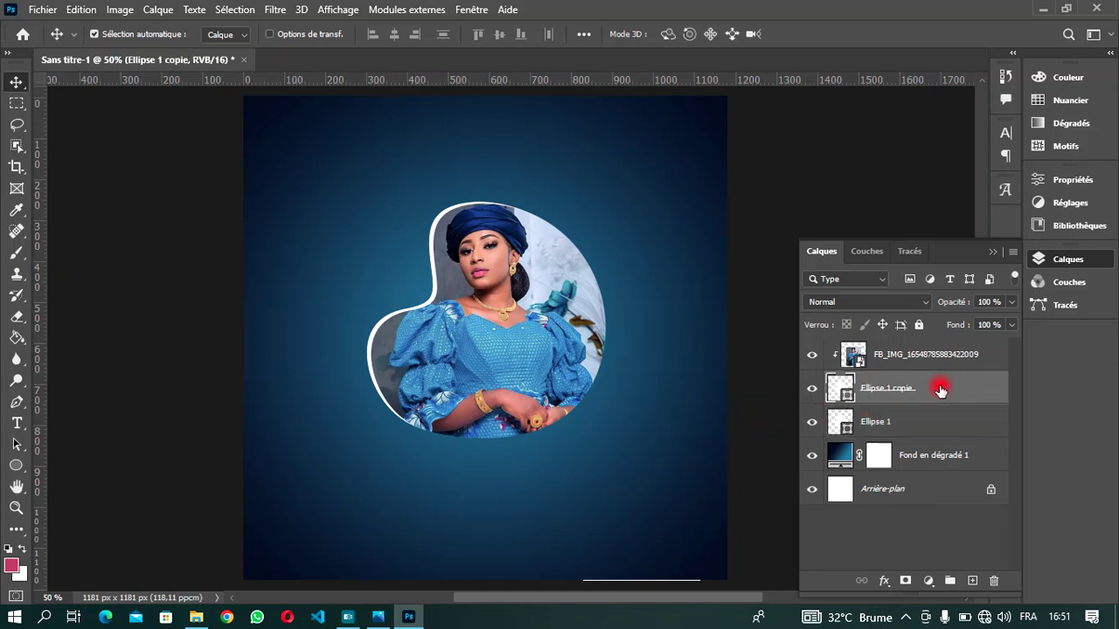
- Give Ellipse 1 copie a Produit drop shadow: 41% opacity, 12 px distance, 49 px size
double_click(939, 390)
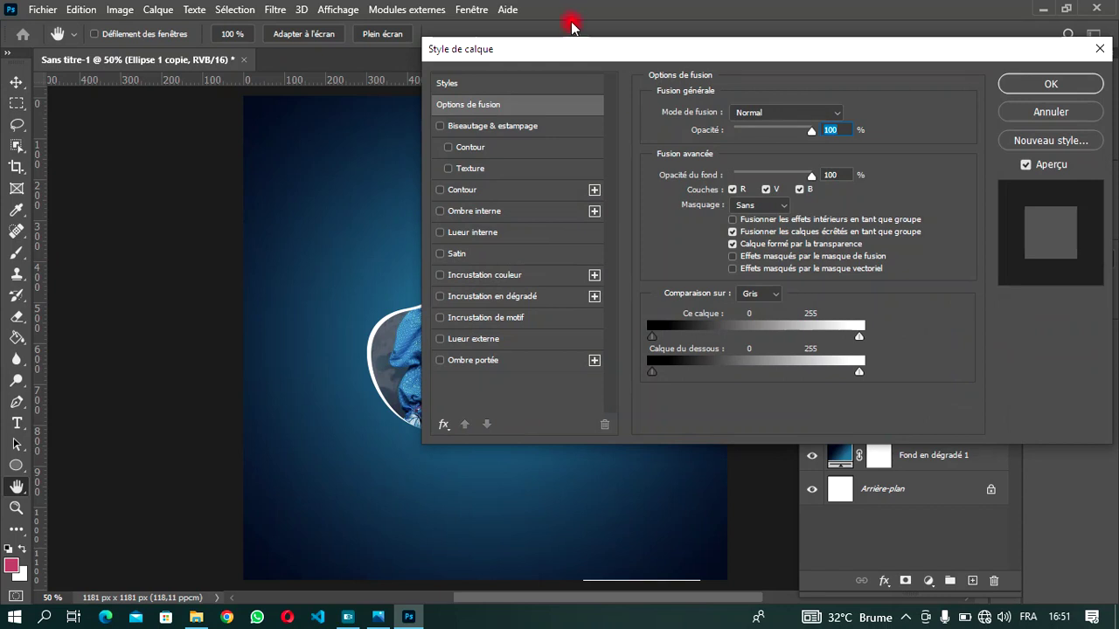
left_click_drag(582, 52, 830, 58)
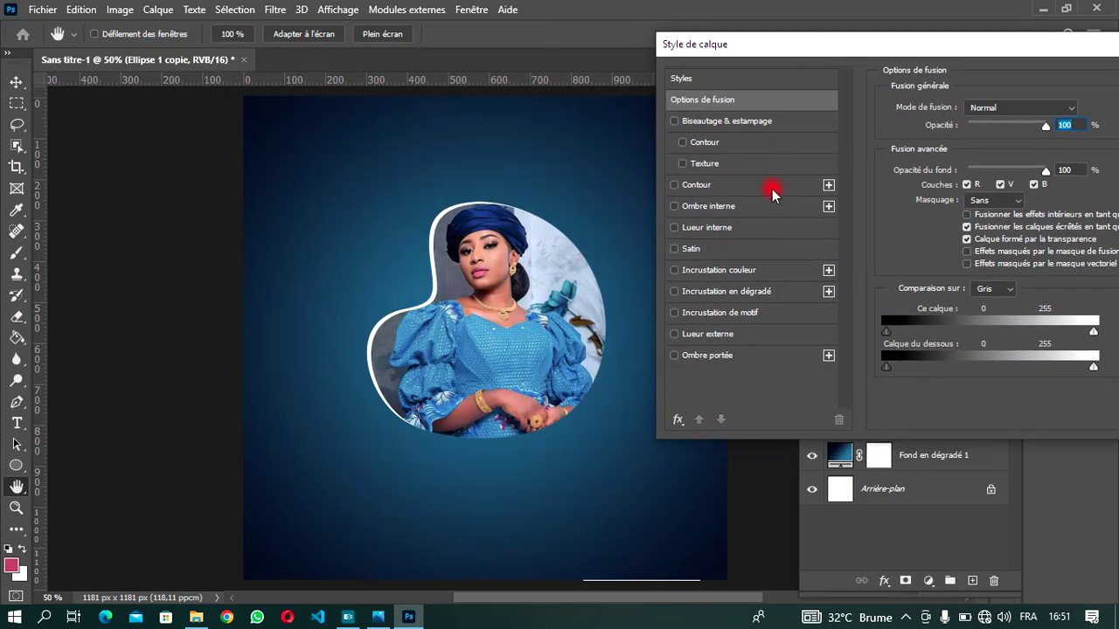
left_click(675, 355)
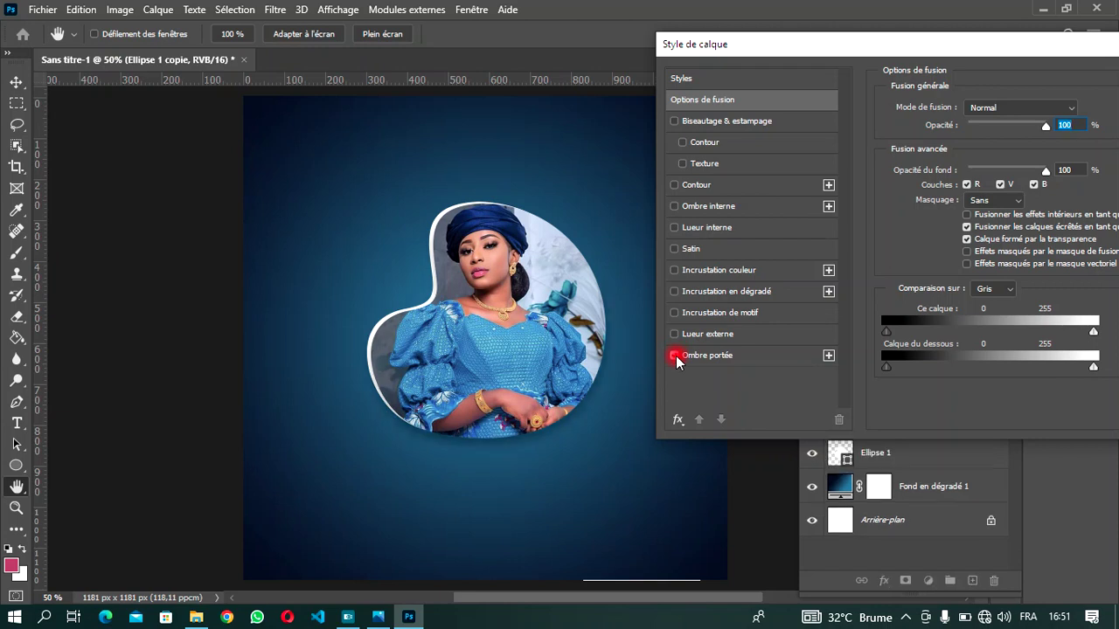
left_click(762, 358)
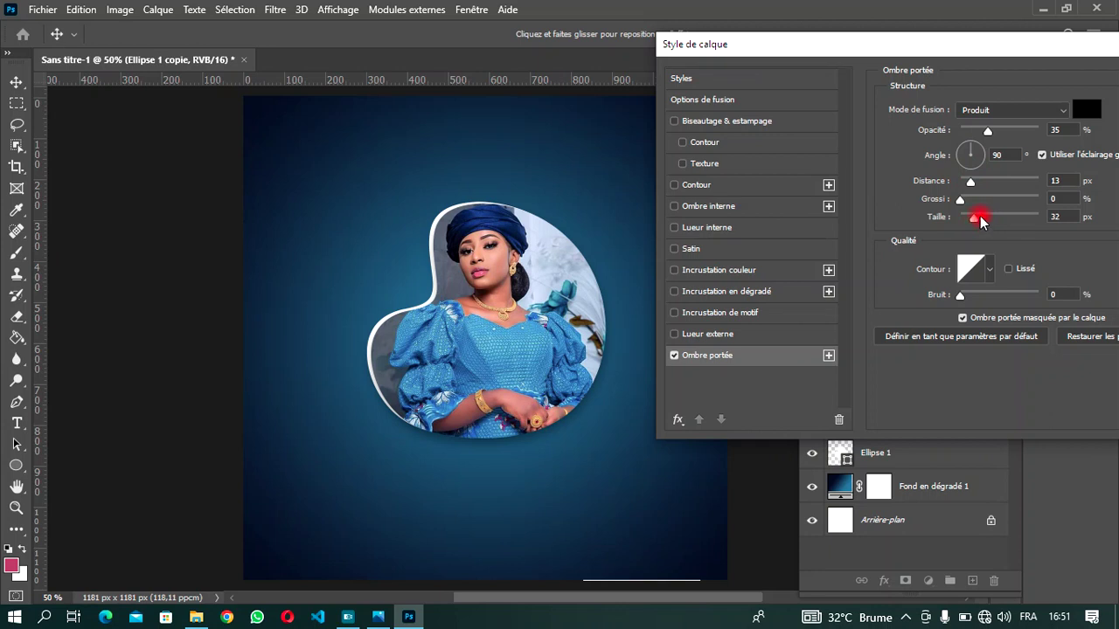
left_click_drag(970, 181, 968, 181)
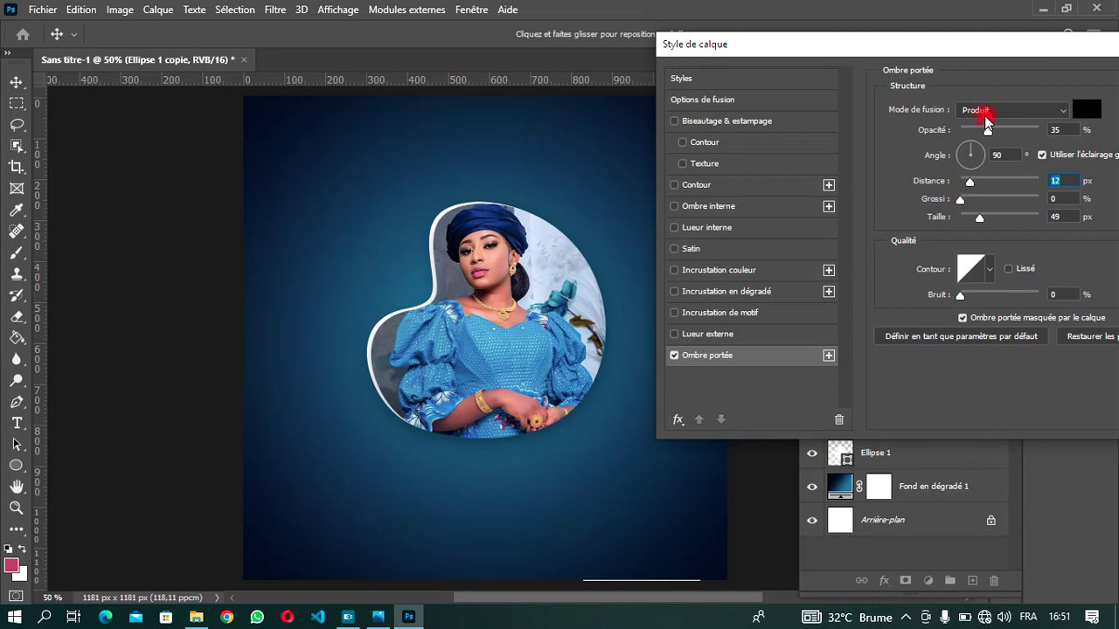
left_click_drag(986, 129, 992, 132)
left_click_drag(1050, 50, 981, 56)
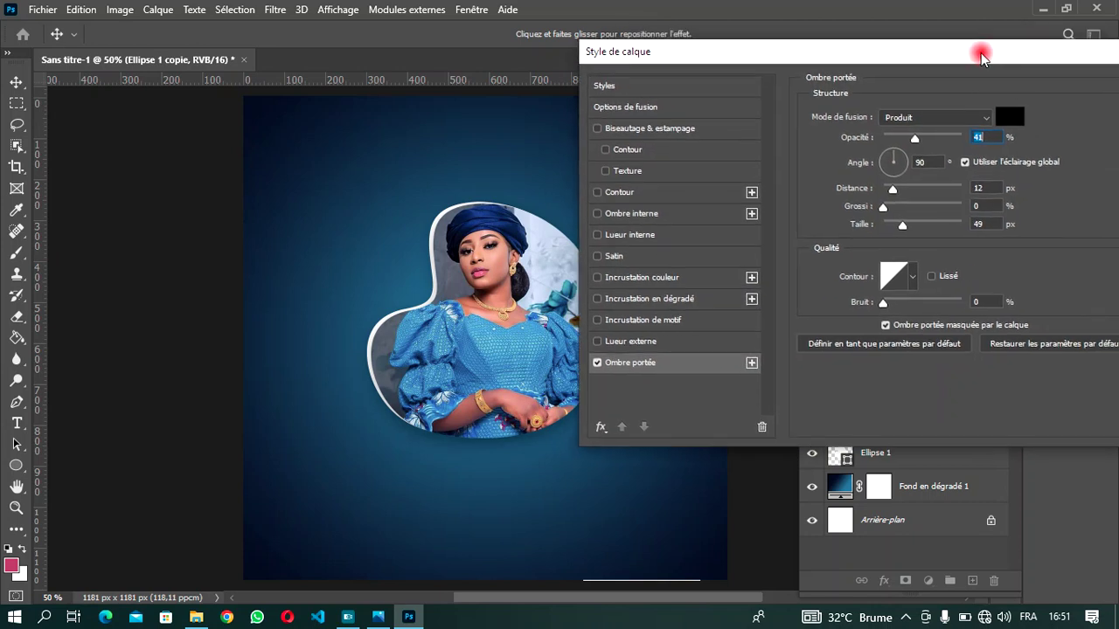
left_click_drag(1068, 53, 929, 55)
left_click(1082, 94)
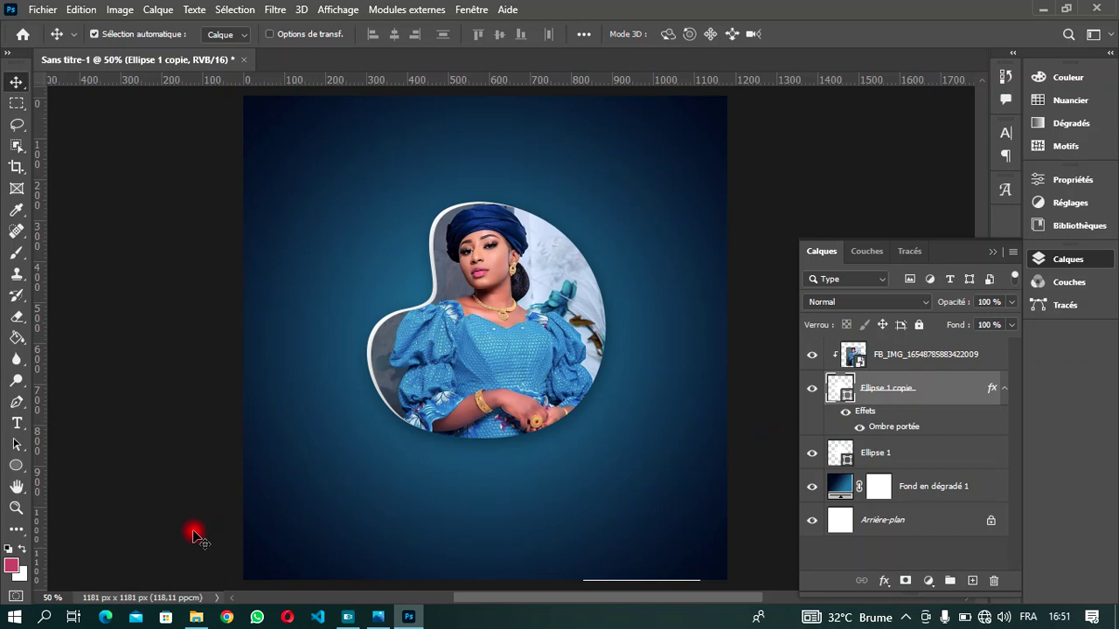
- Start a new text layer below the portrait using the Apalu script font
left_click(17, 422)
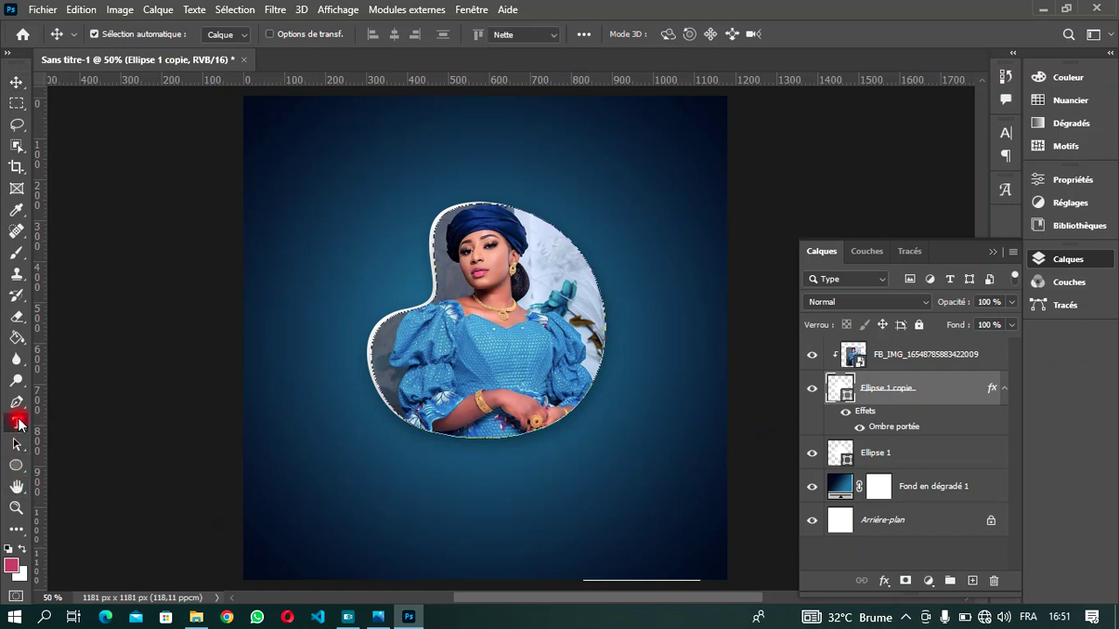
left_click(935, 358)
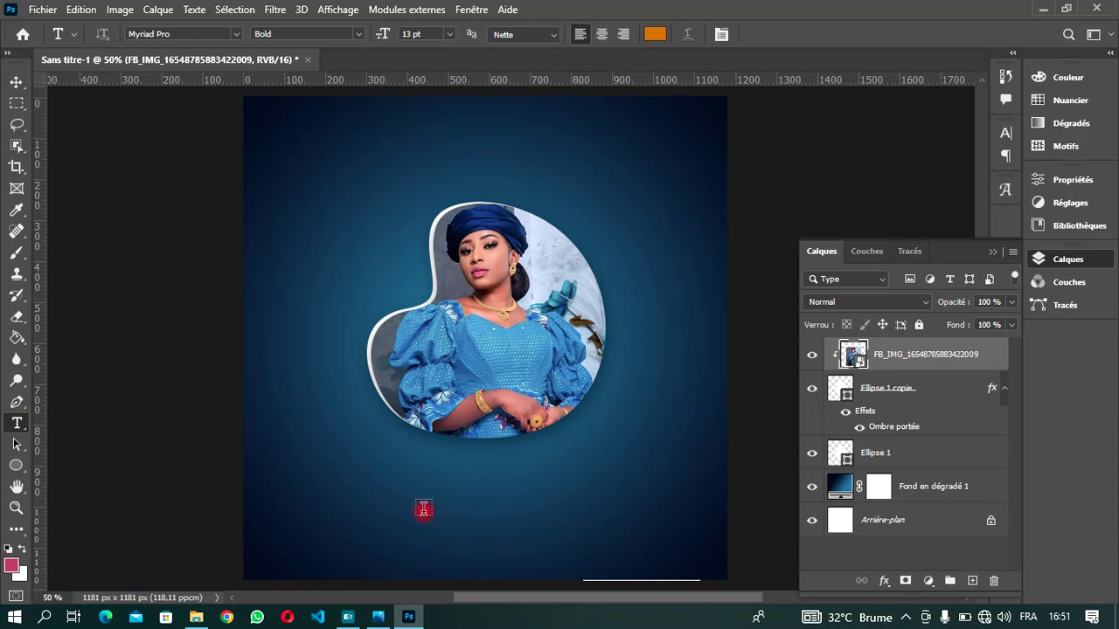
left_click(395, 471)
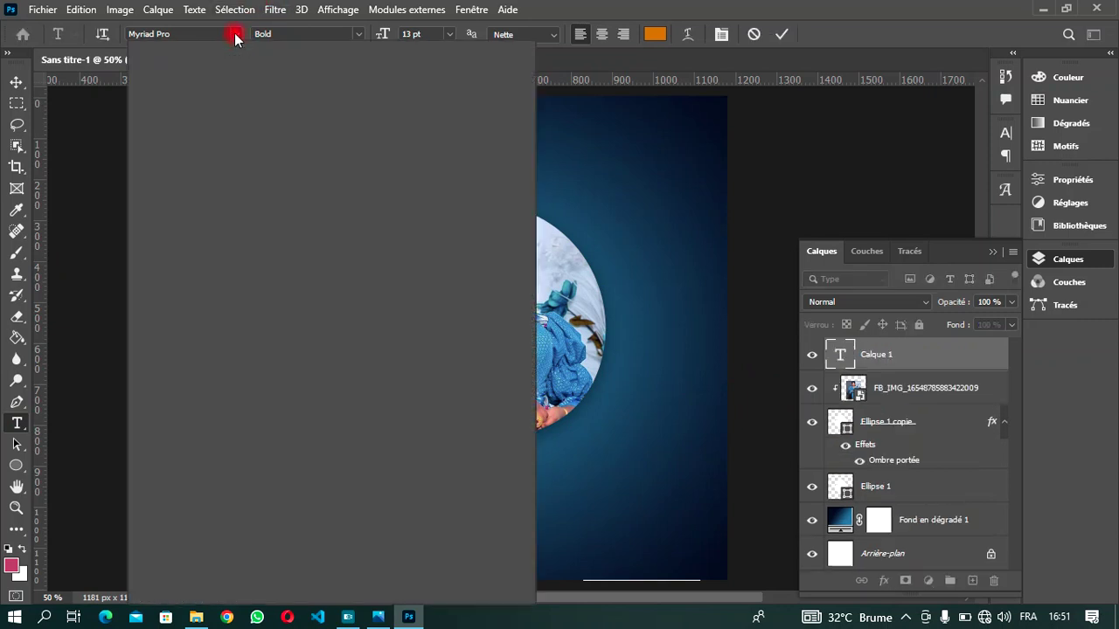
left_click(236, 33)
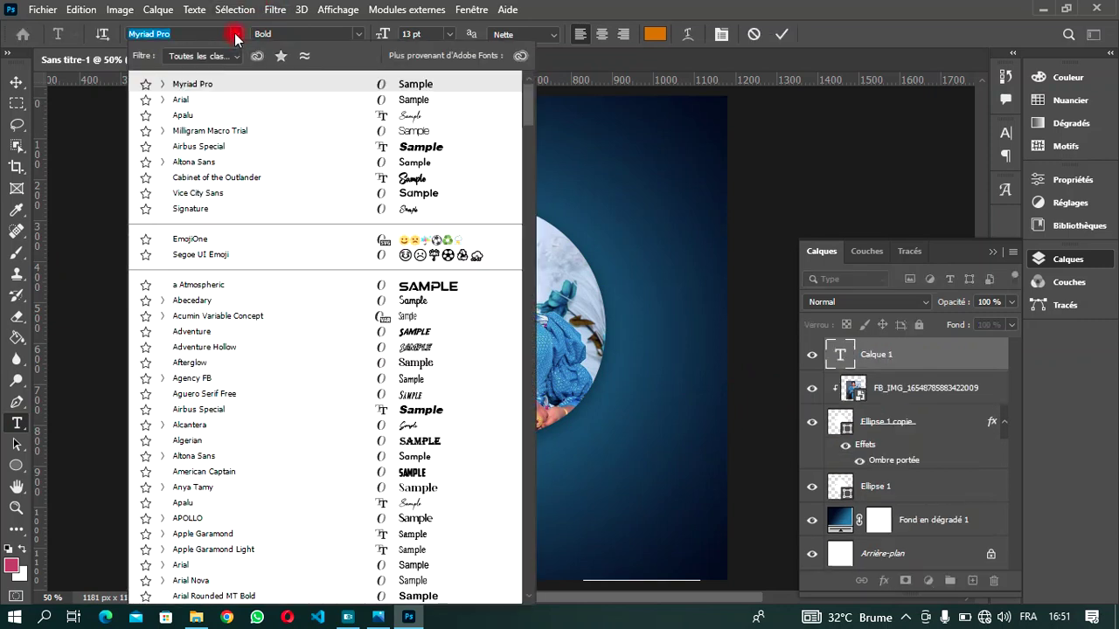
left_click(235, 115)
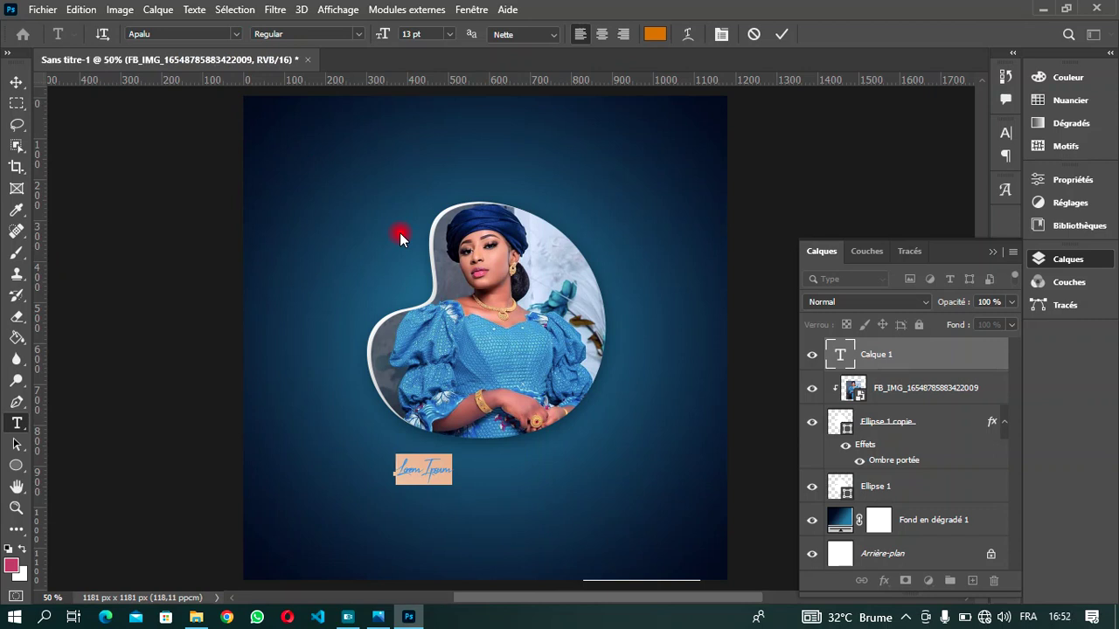
type("L")
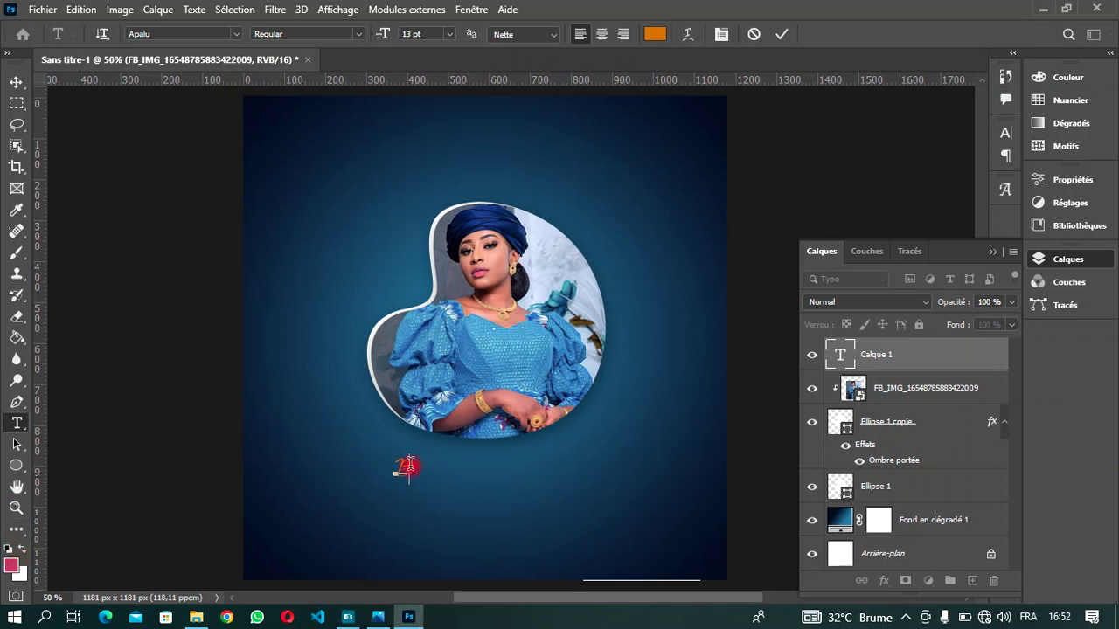
- Make the text white, type 'Birthday' at 13 pt, and select the whole word
left_click_drag(409, 468, 387, 470)
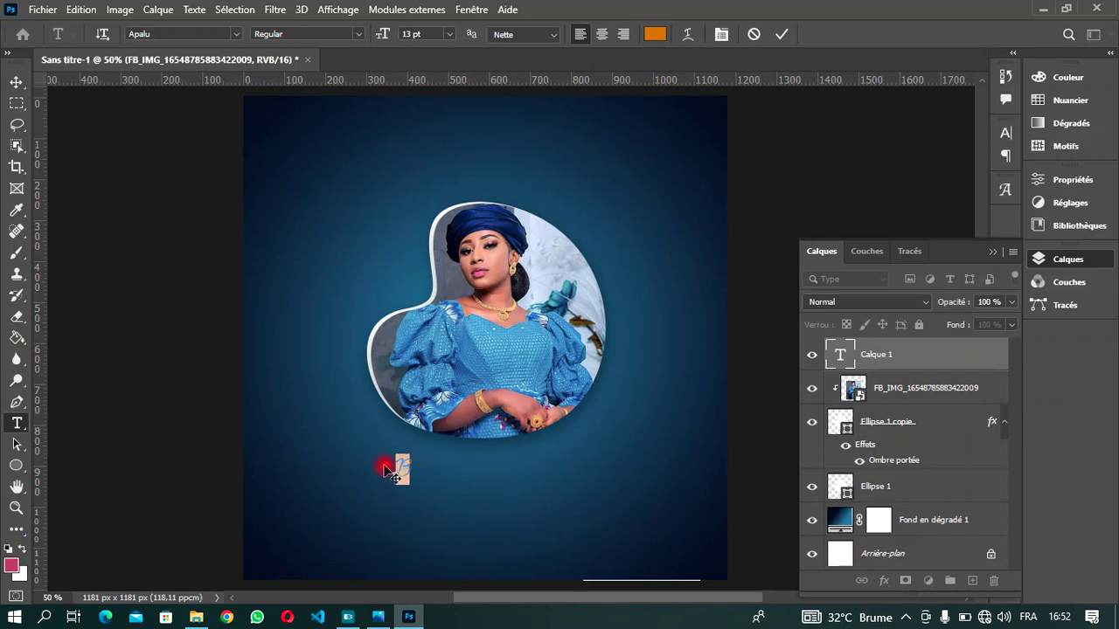
left_click(647, 33)
left_click_drag(650, 177, 500, 118)
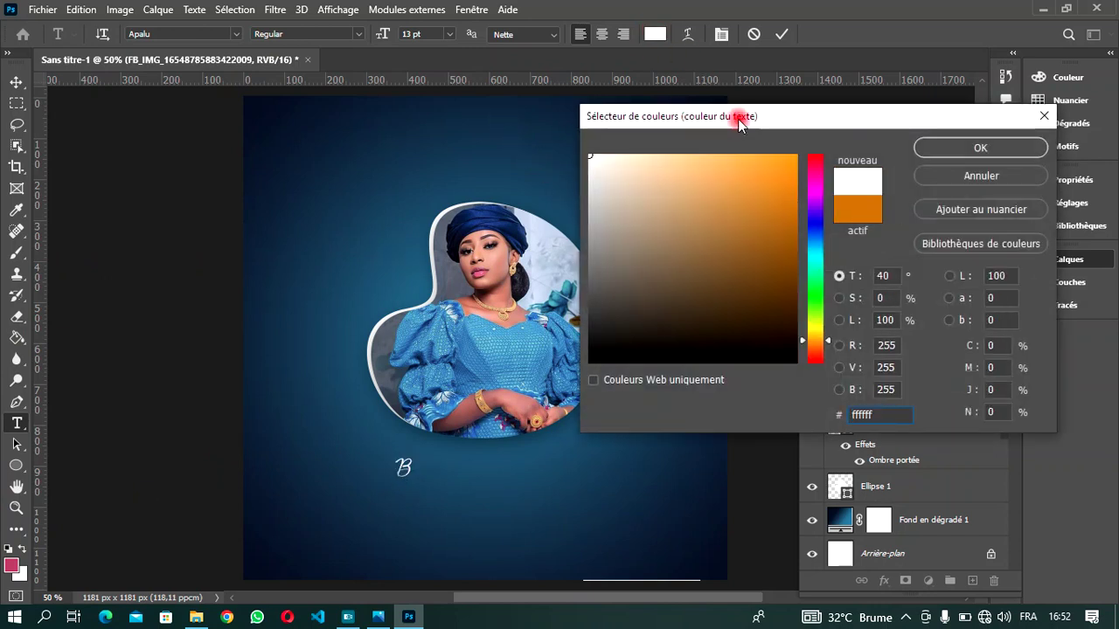
left_click(932, 148)
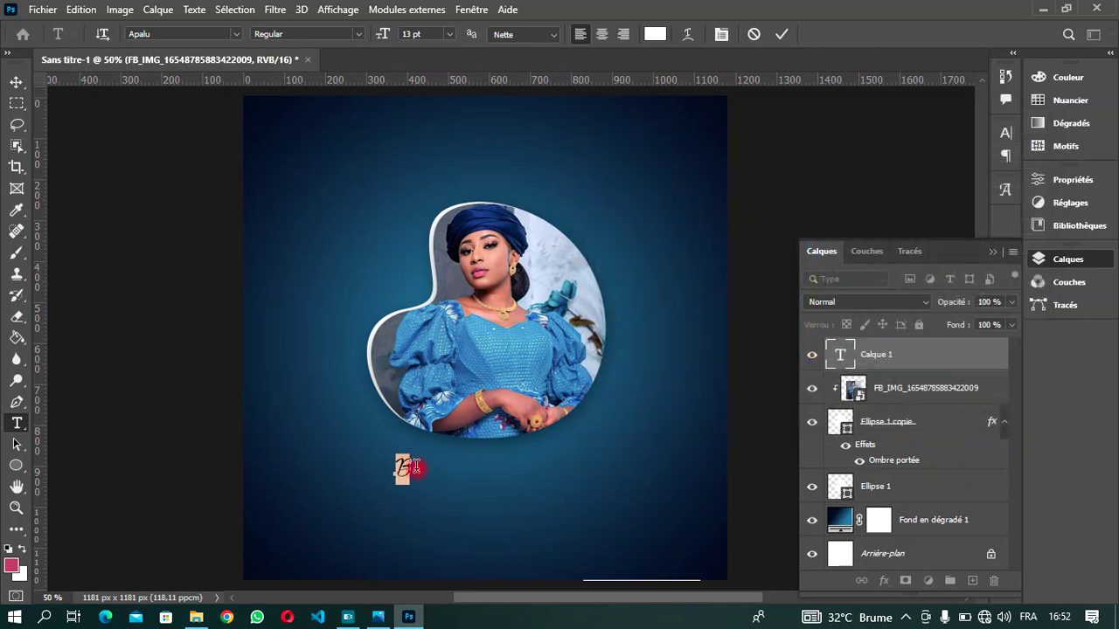
key("BackSpace")
type("A")
type("B")
type("t")
type("rthday")
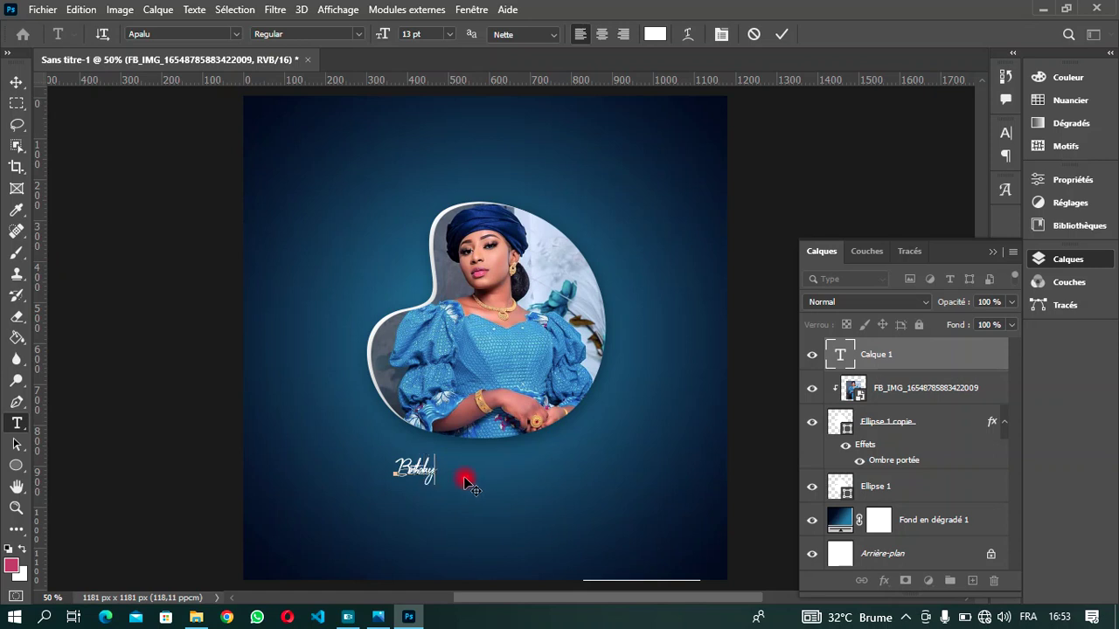
left_click_drag(441, 472, 276, 505)
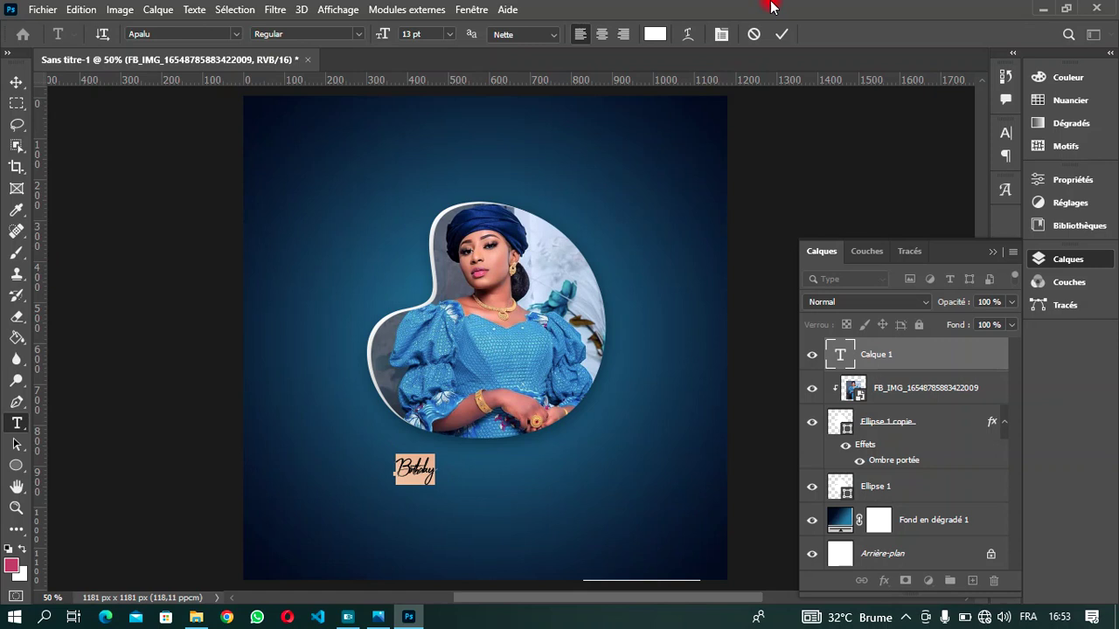
- Reset the Birthday tracking from -80 to 0, enlarge it to 35 pt, and commit
left_click(721, 35)
left_click(948, 176)
left_click(957, 191)
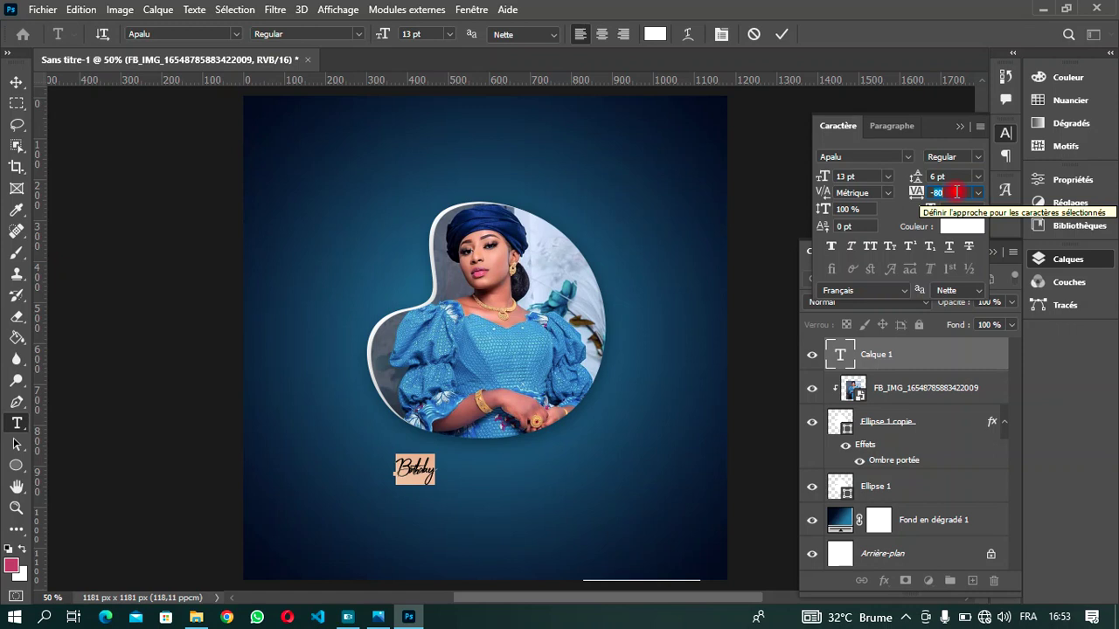
type("0")
key("Return")
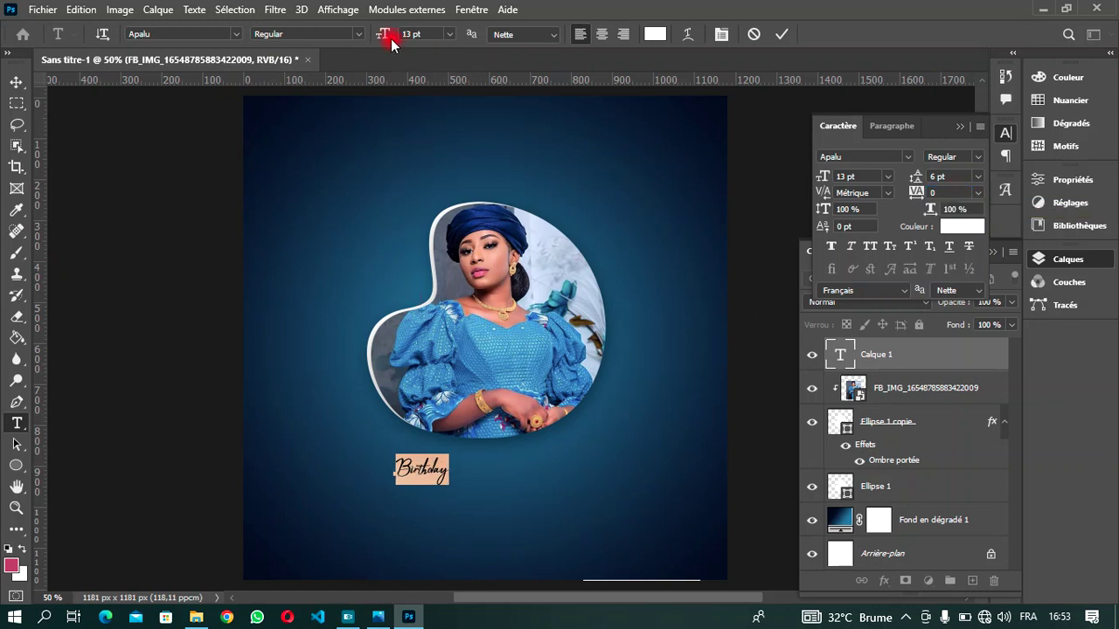
left_click_drag(380, 34, 401, 39)
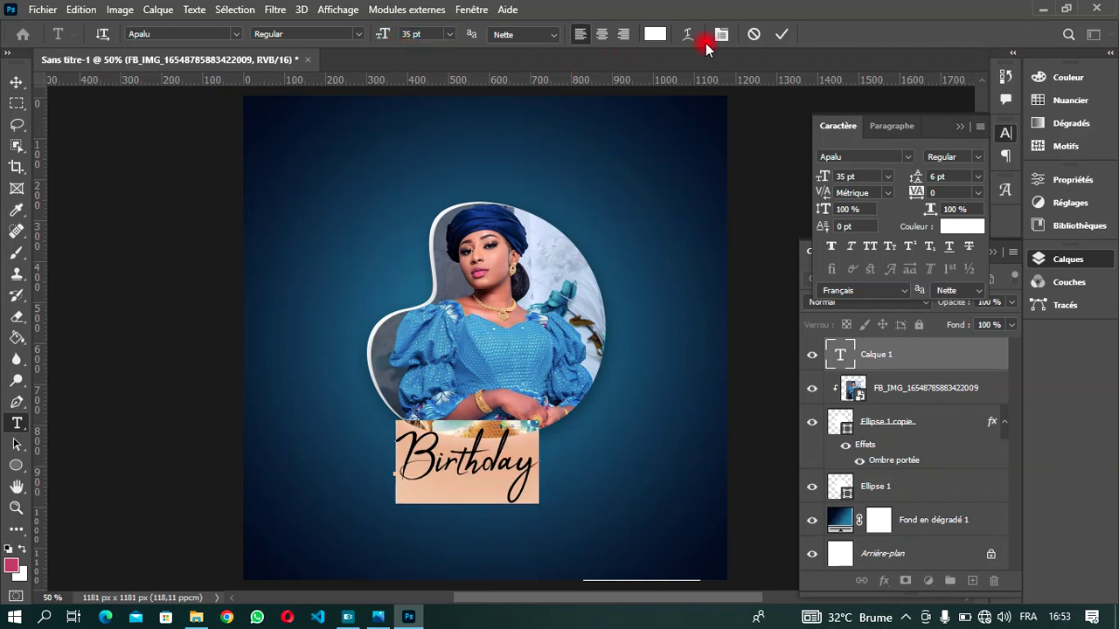
left_click(780, 34)
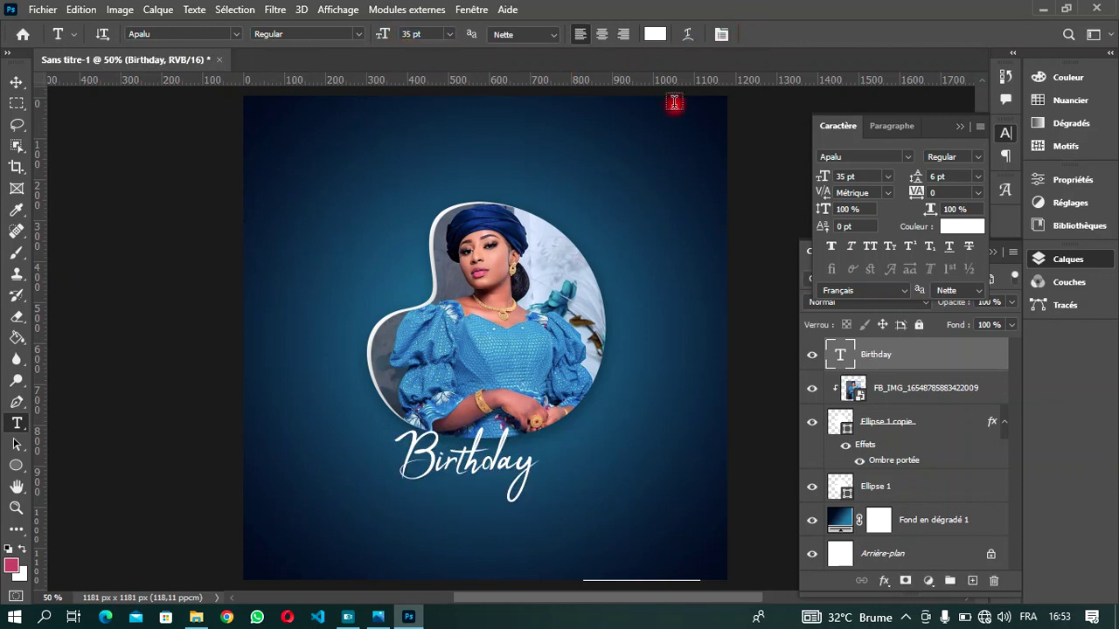
- Centre the Birthday text just under the portrait
left_click(11, 85)
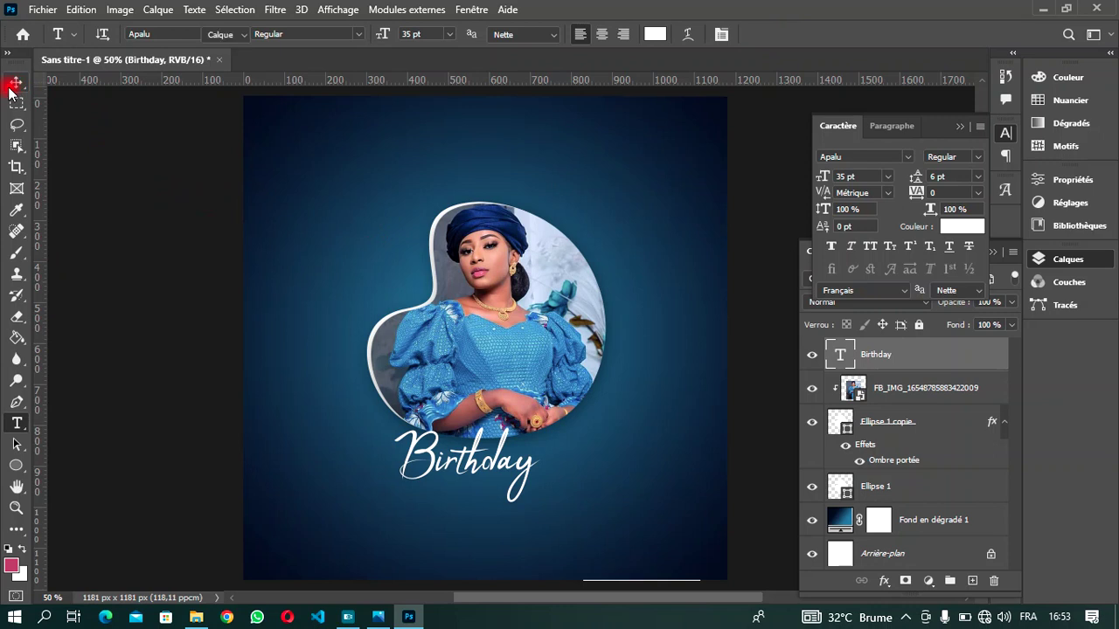
mouse_move(507, 441)
left_mouse_down()
mouse_move(533, 433)
mouse_move(537, 446)
mouse_move(524, 452)
left_mouse_up()
key("Down")
key("Down")
key("Down")
key("Down")
key("Down")
key("Down")
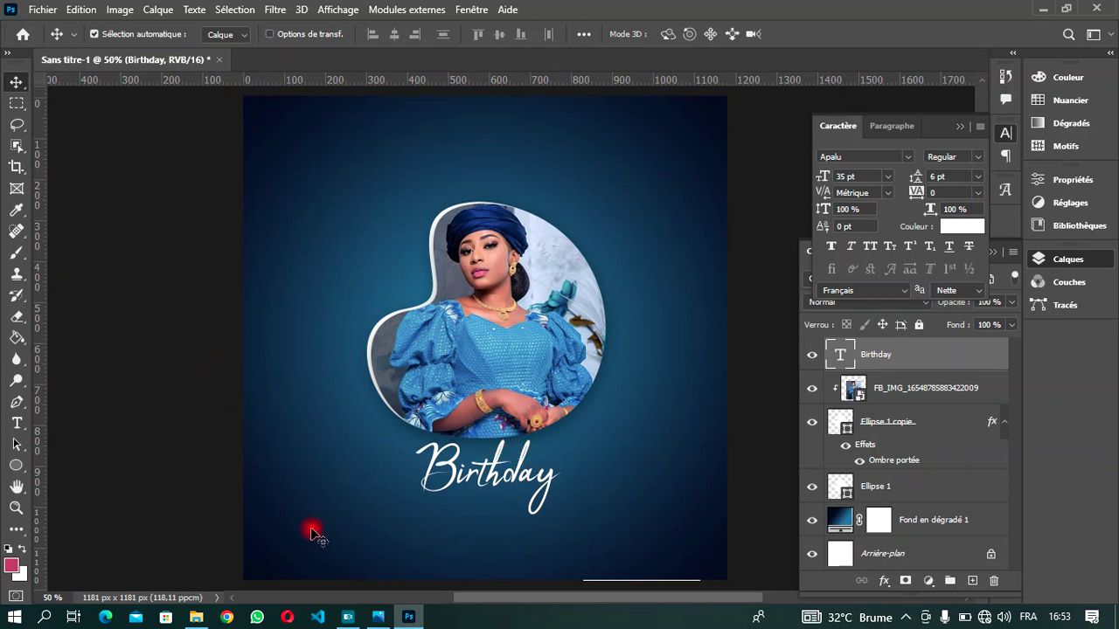
- Drag the 'Rectangle 1 copie 30' image from the HDB folder into the poster
left_click(196, 617)
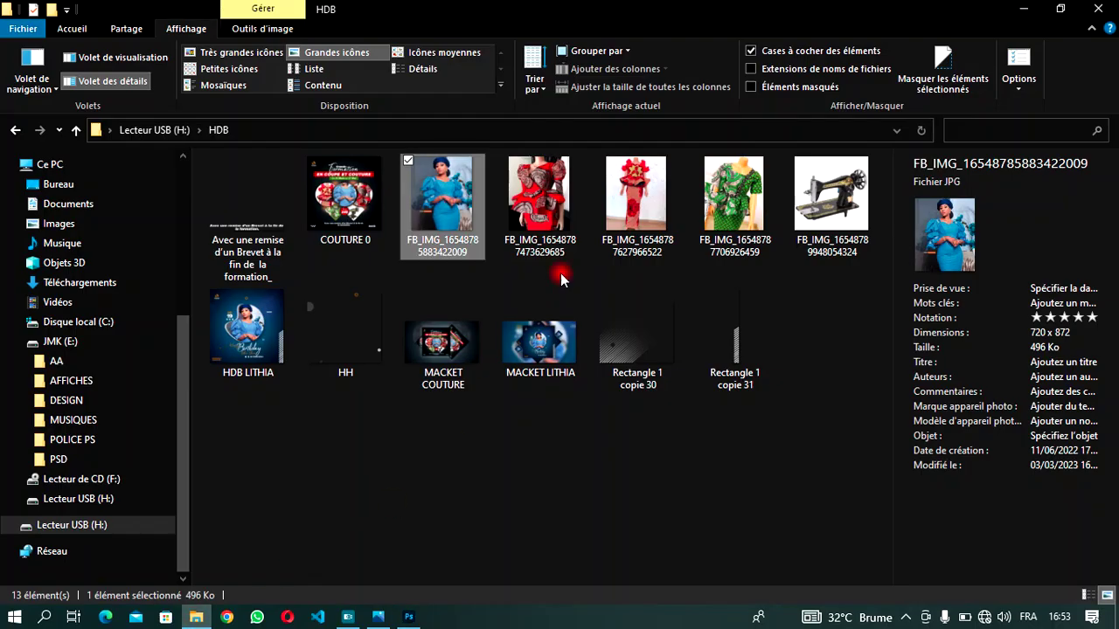
left_click(634, 335)
left_click_drag(634, 334, 398, 451)
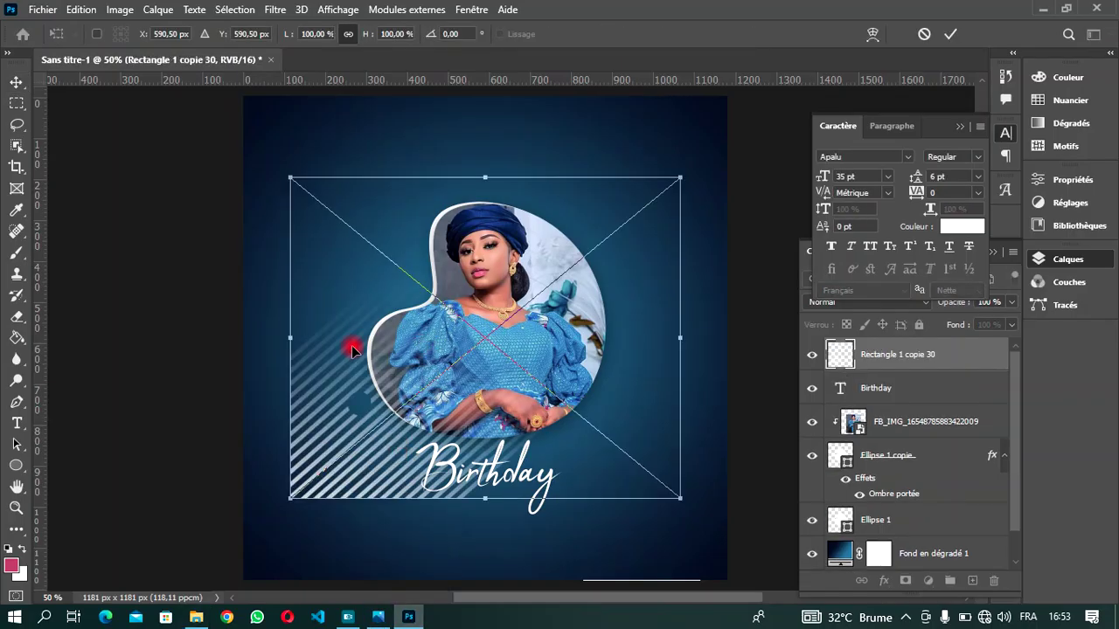
- Position the 'Rectangle 1 copie 30' stripes in the bottom-left corner and commit the placement
left_click_drag(343, 337, 291, 420)
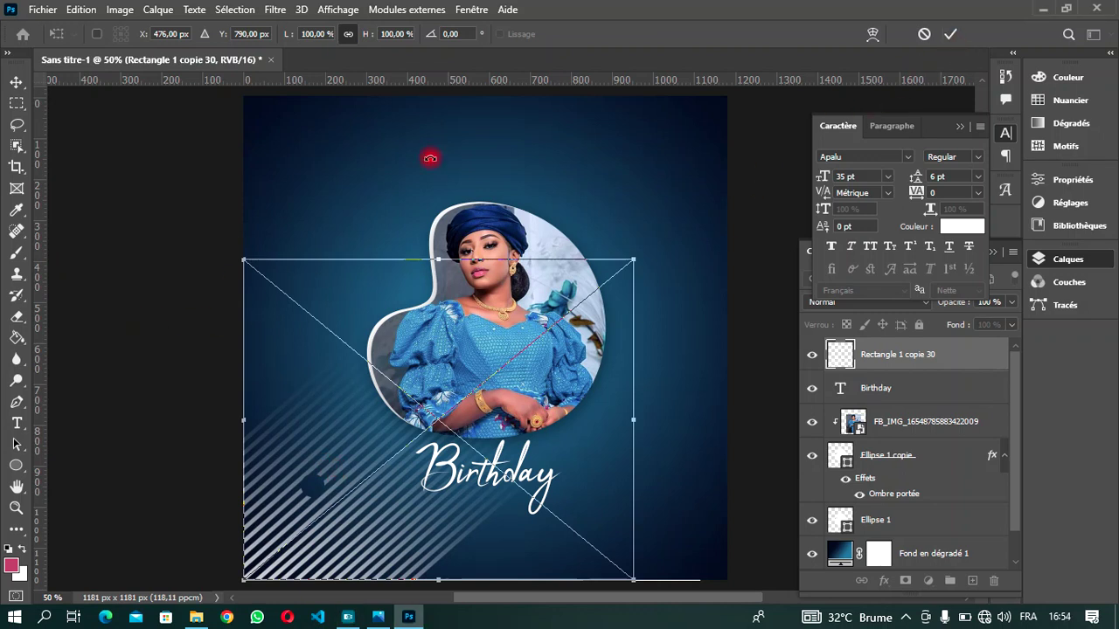
left_click(950, 33)
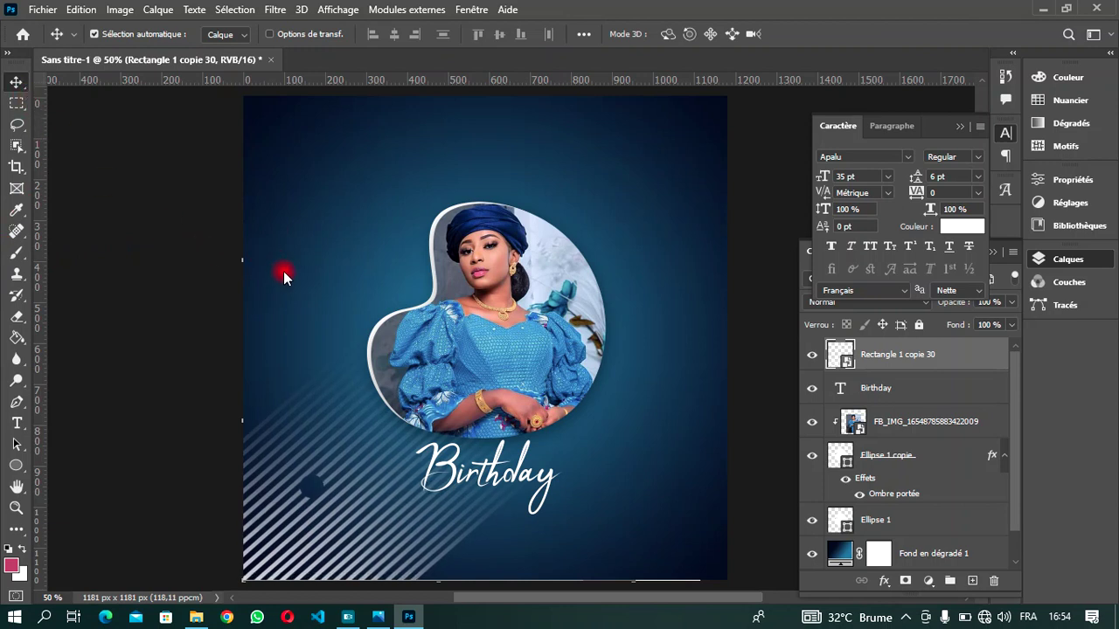
left_click_drag(524, 519, 519, 507)
scroll(519, 506, "up", 1)
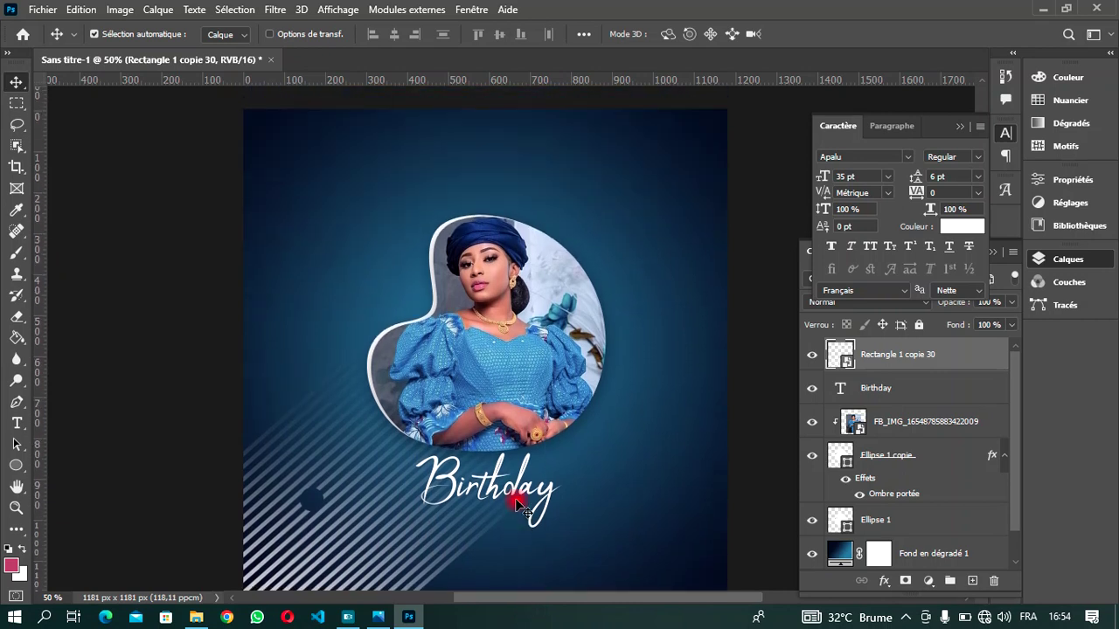
scroll(519, 507, "down", 1)
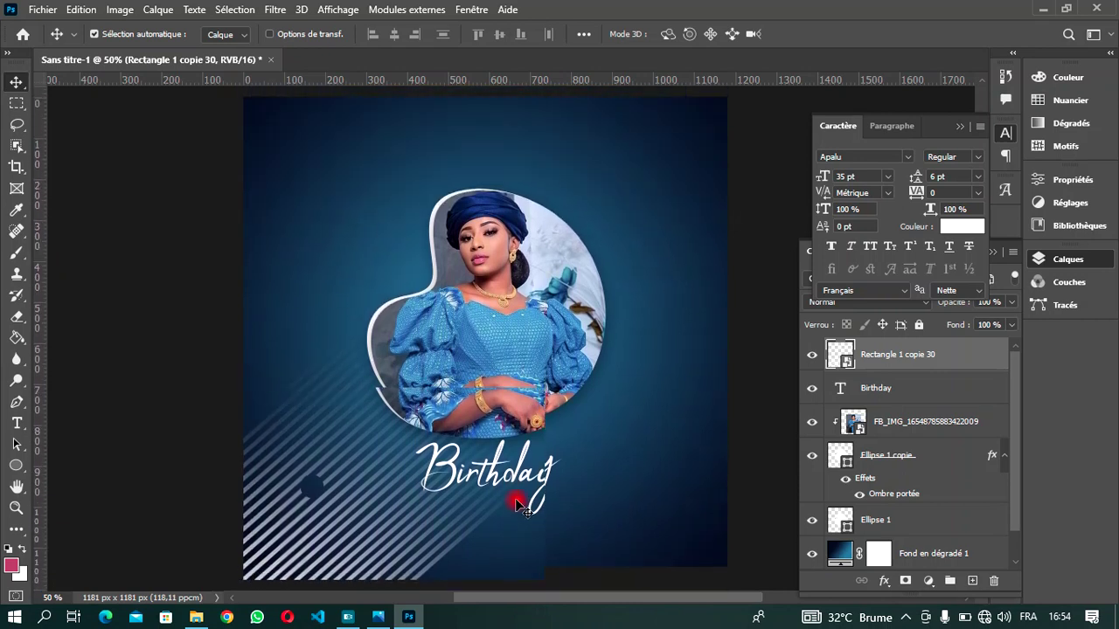
scroll(519, 507, "up", 1)
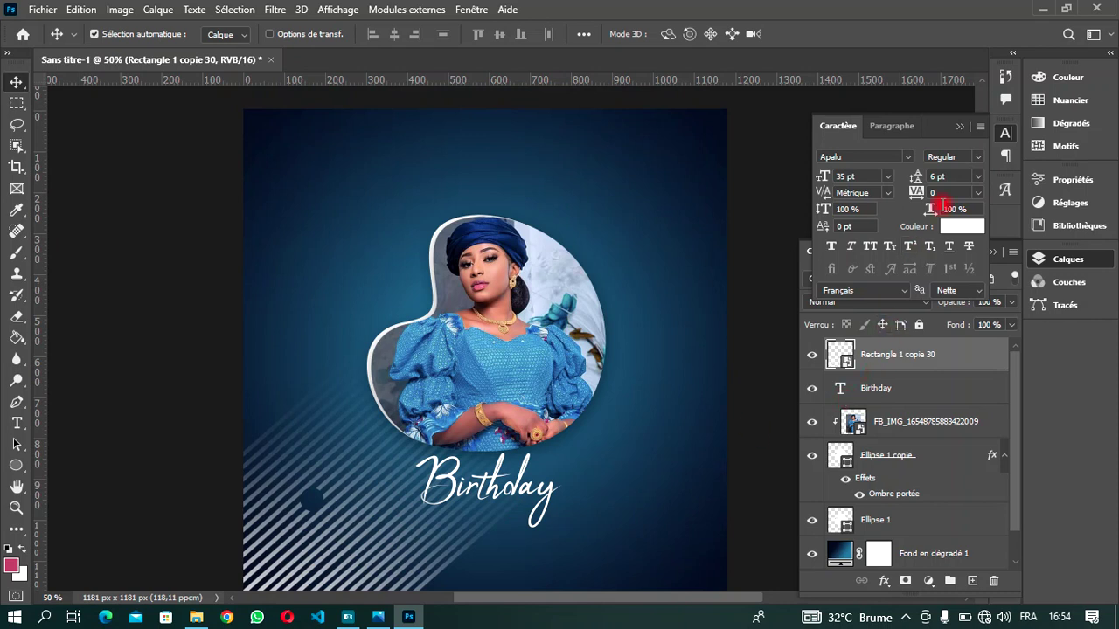
- Set the stripe layer to Lumière tamisée blending at 47% opacity
left_click(960, 127)
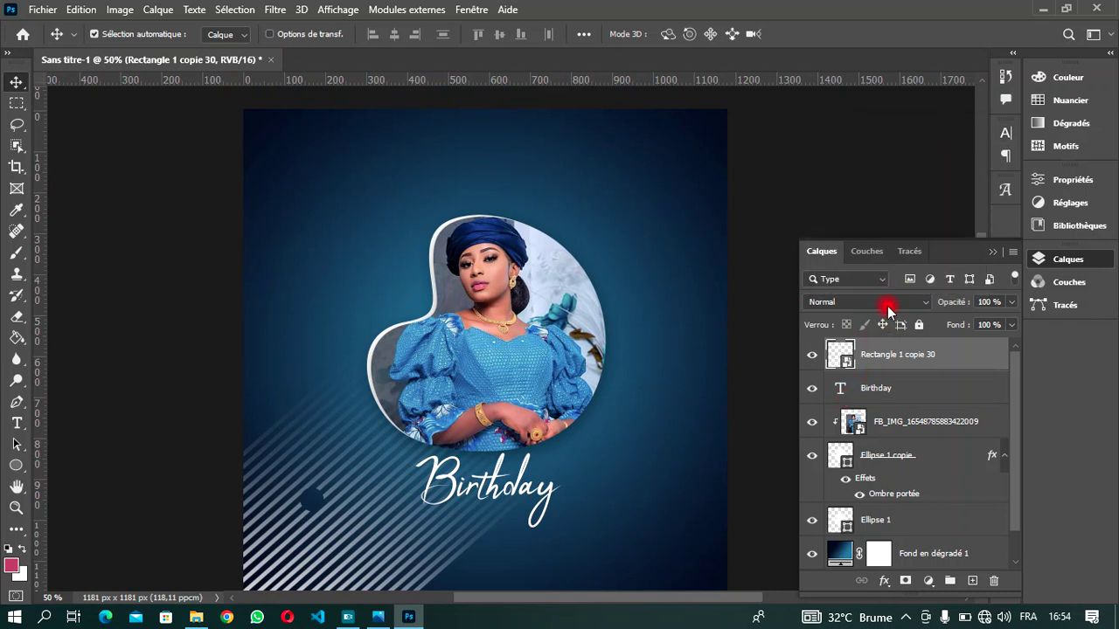
left_click(887, 302)
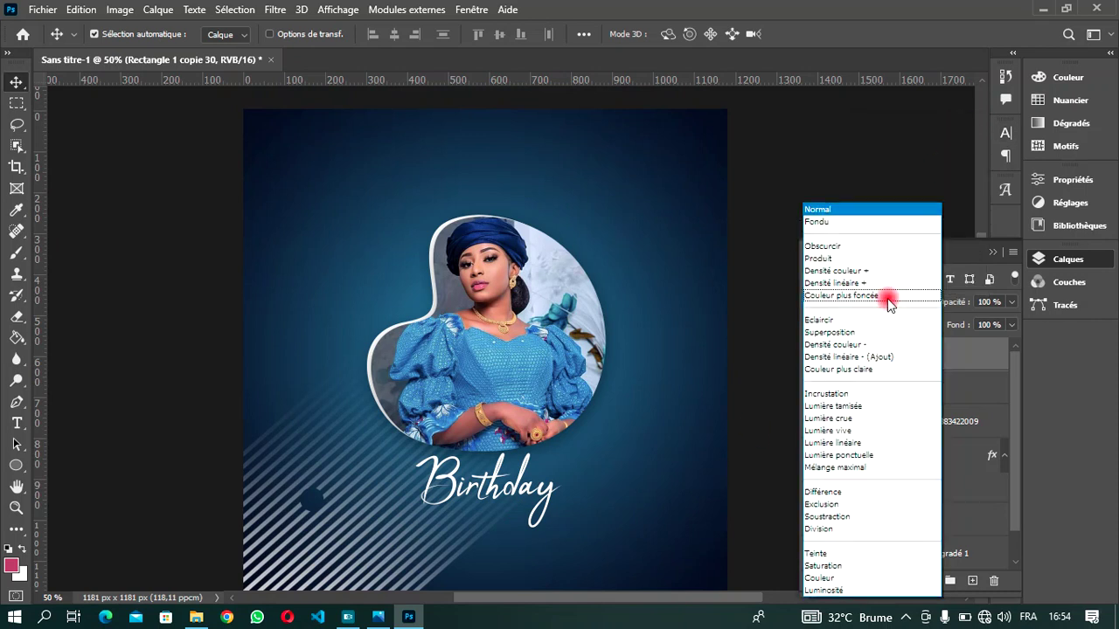
left_click(859, 405)
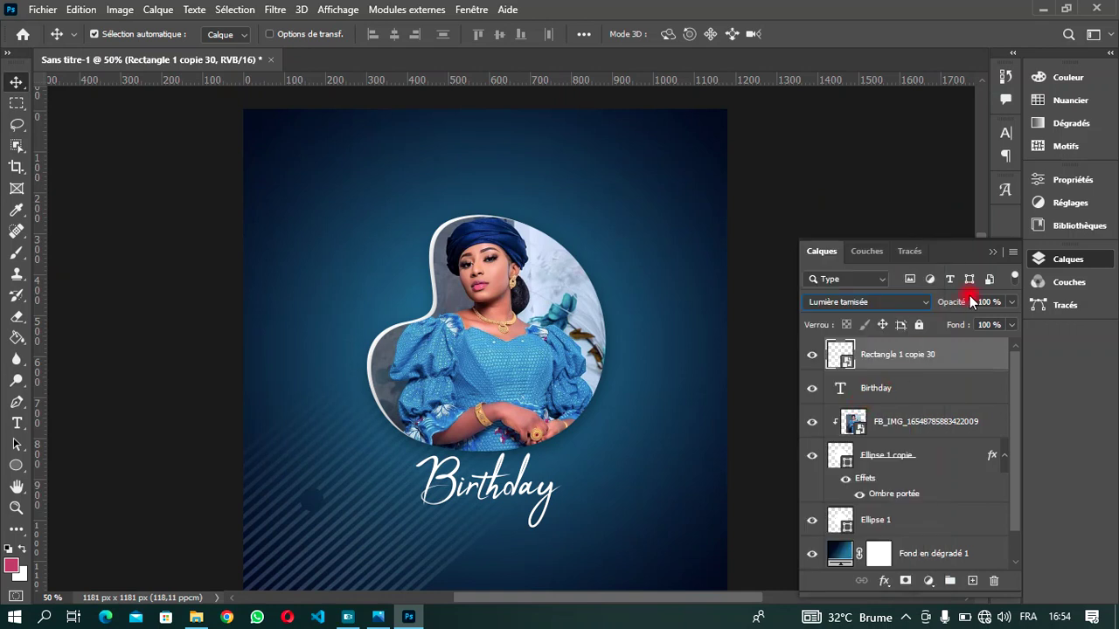
left_click(1015, 303)
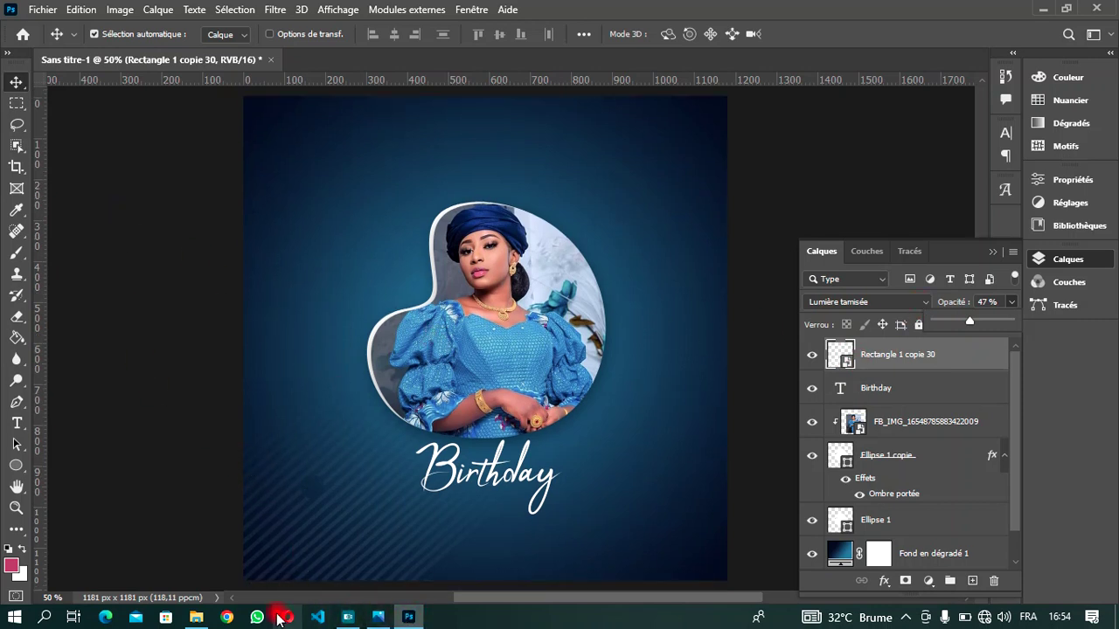
- Drag the 'Rectangle 1 copie 31' image from the HDB folder into the poster
left_click(196, 617)
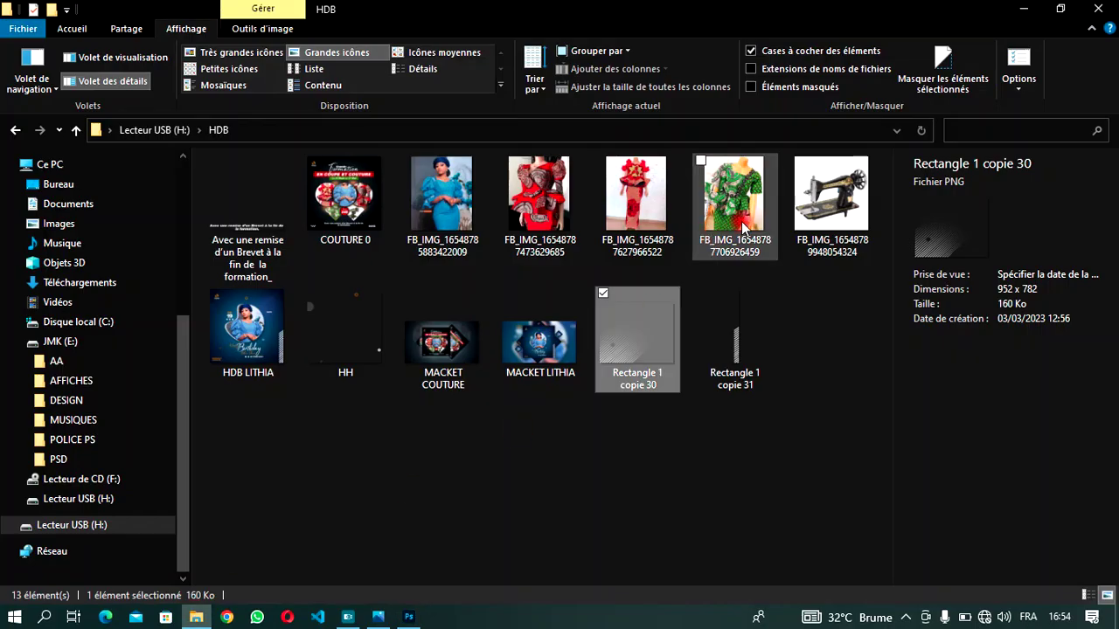
left_click(729, 345)
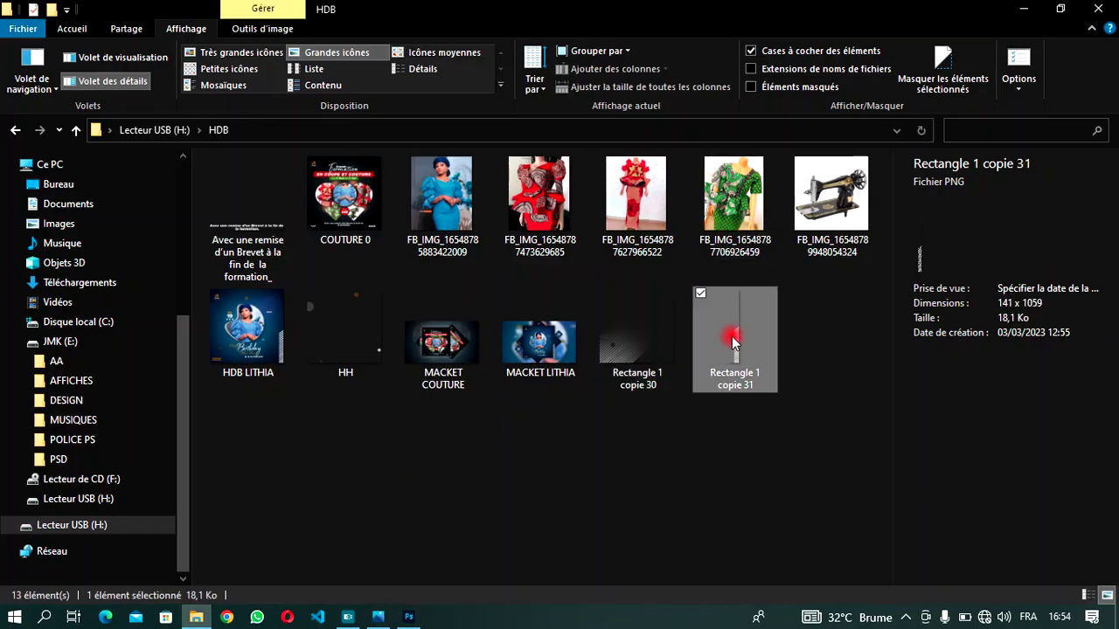
left_click_drag(732, 339, 641, 461)
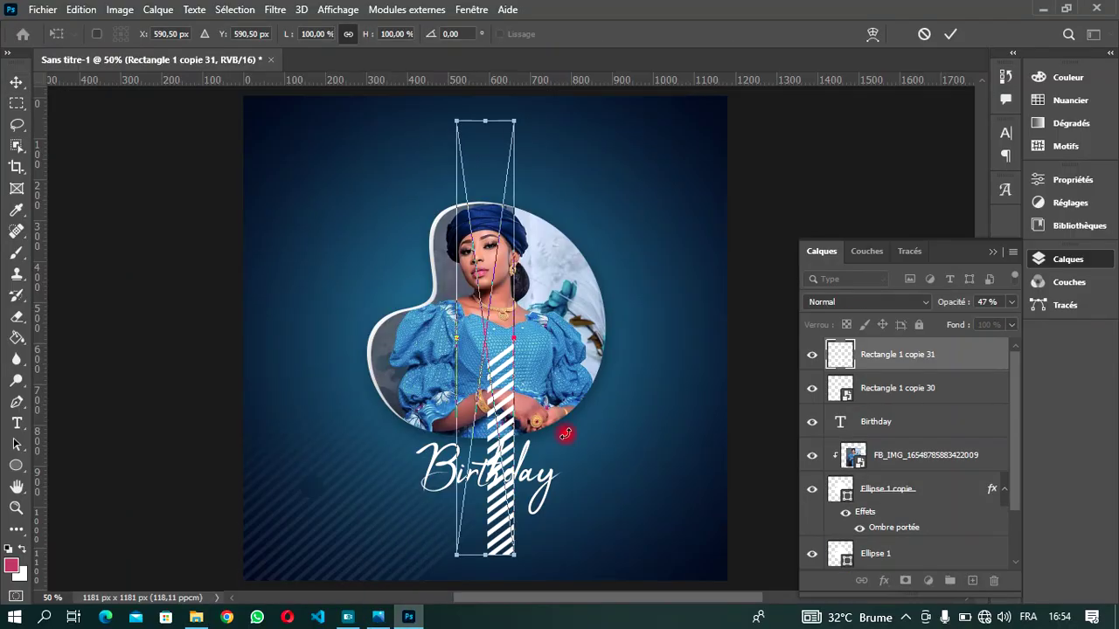
- Place the 'Rectangle 1 copie 31' striped bar along the poster's lower-right edge and commit it
left_click_drag(507, 422, 708, 463)
left_click(951, 34)
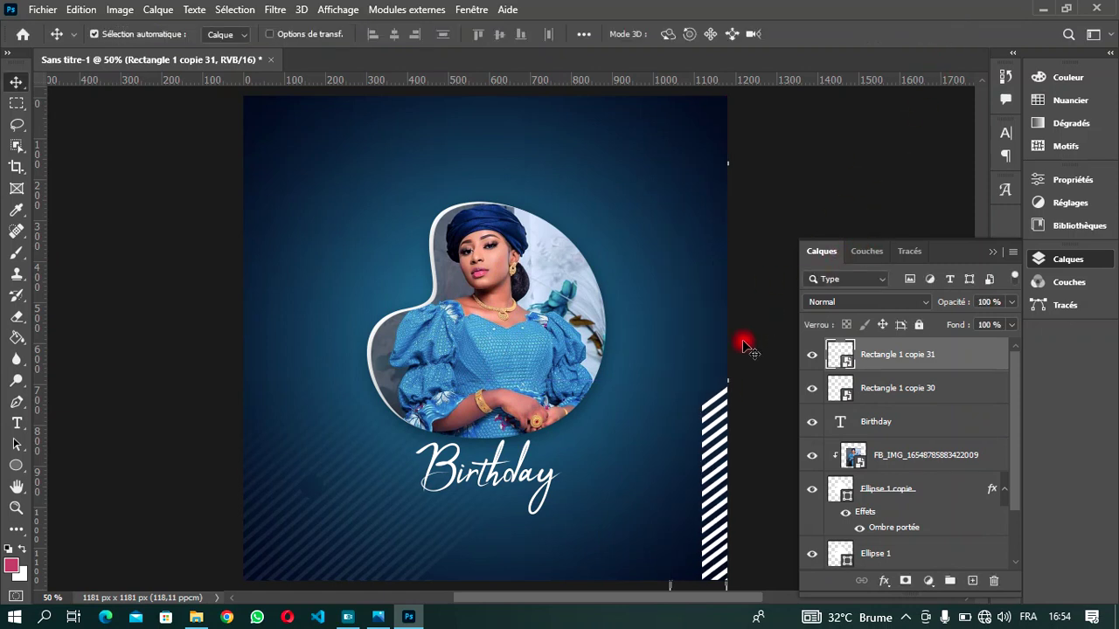
scroll(612, 376, "down", 1)
scroll(612, 374, "up", 1)
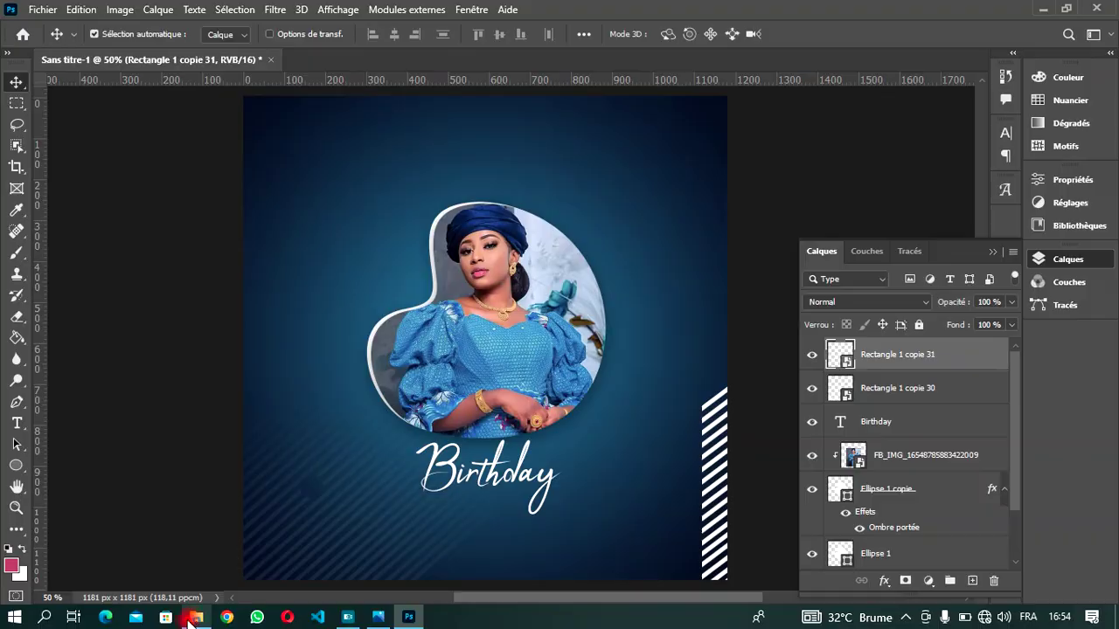
left_click(196, 617)
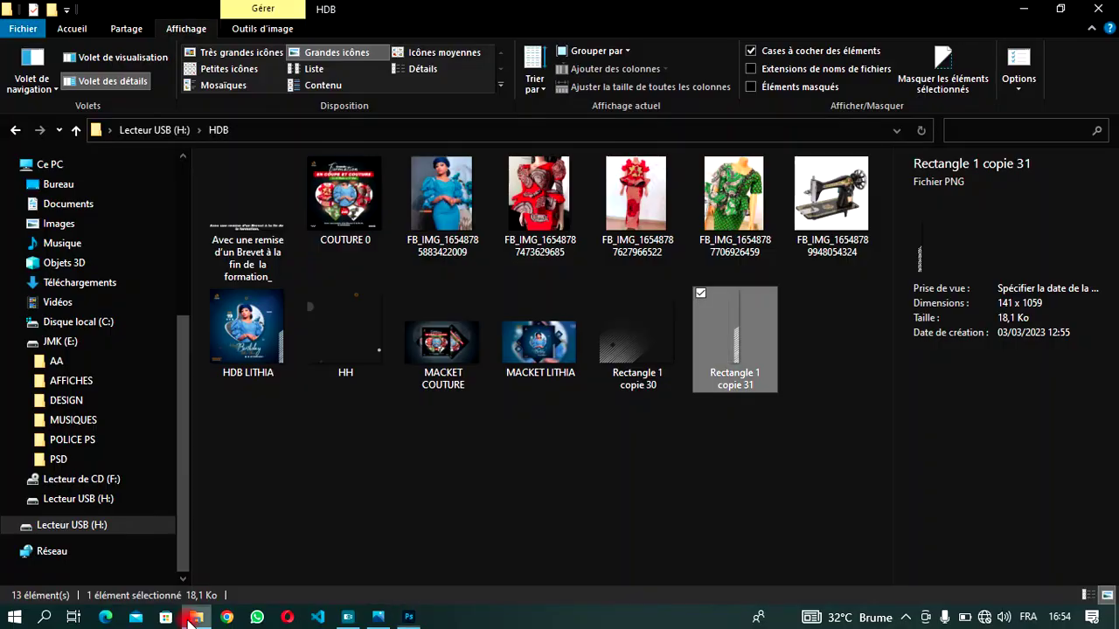
- Bring the HH circles decoration into the poster, aligned with the left edge, and commit
left_click(345, 332)
left_click_drag(345, 332, 442, 424)
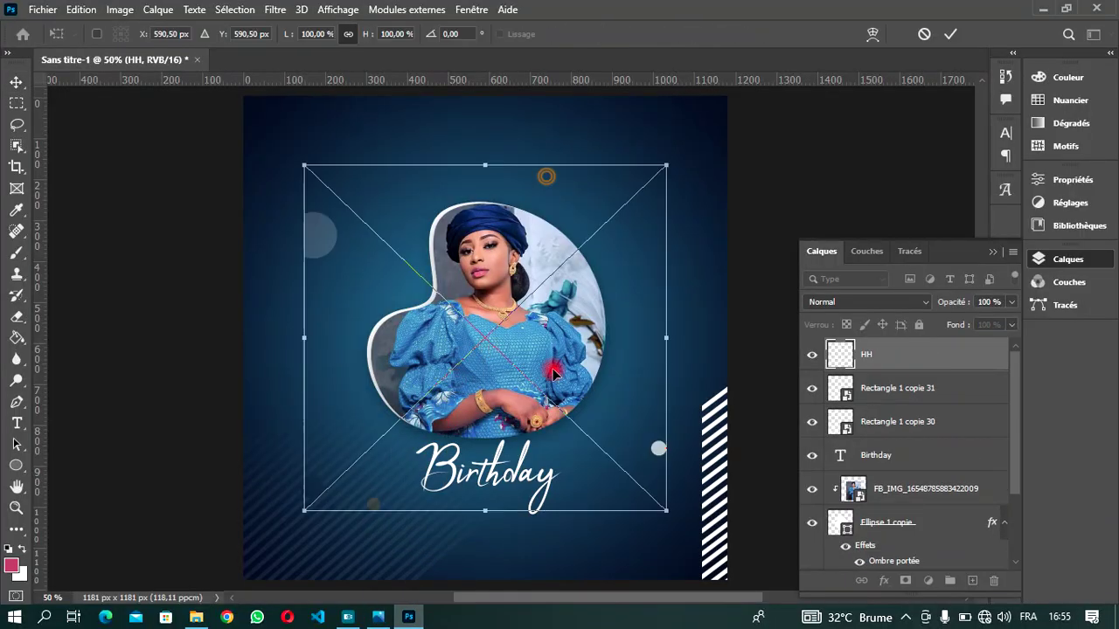
left_click_drag(554, 369, 495, 350)
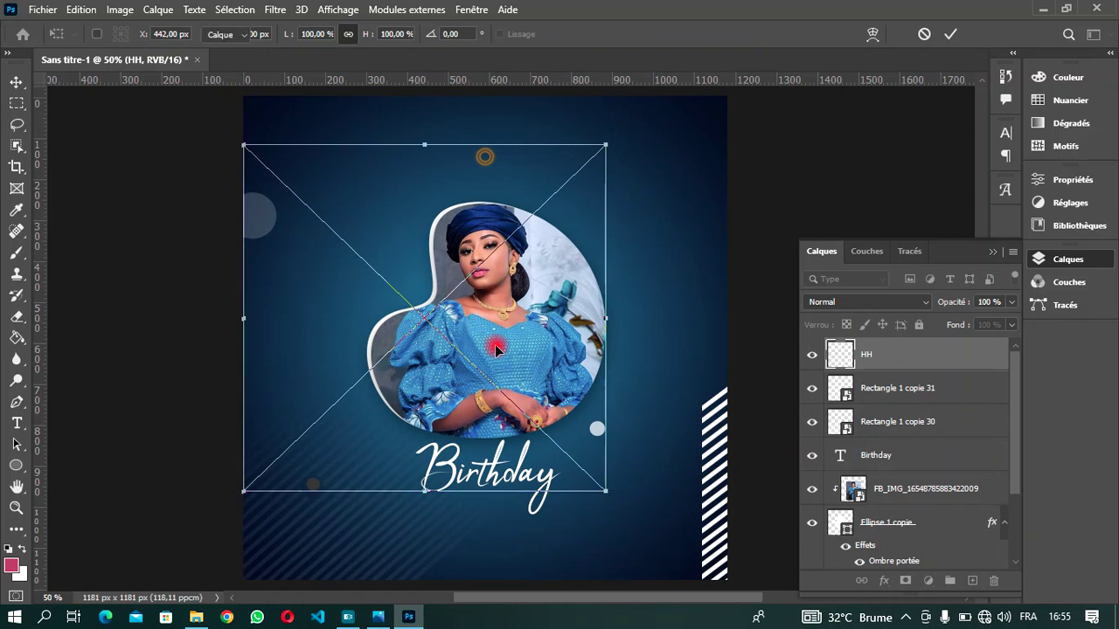
key("Return")
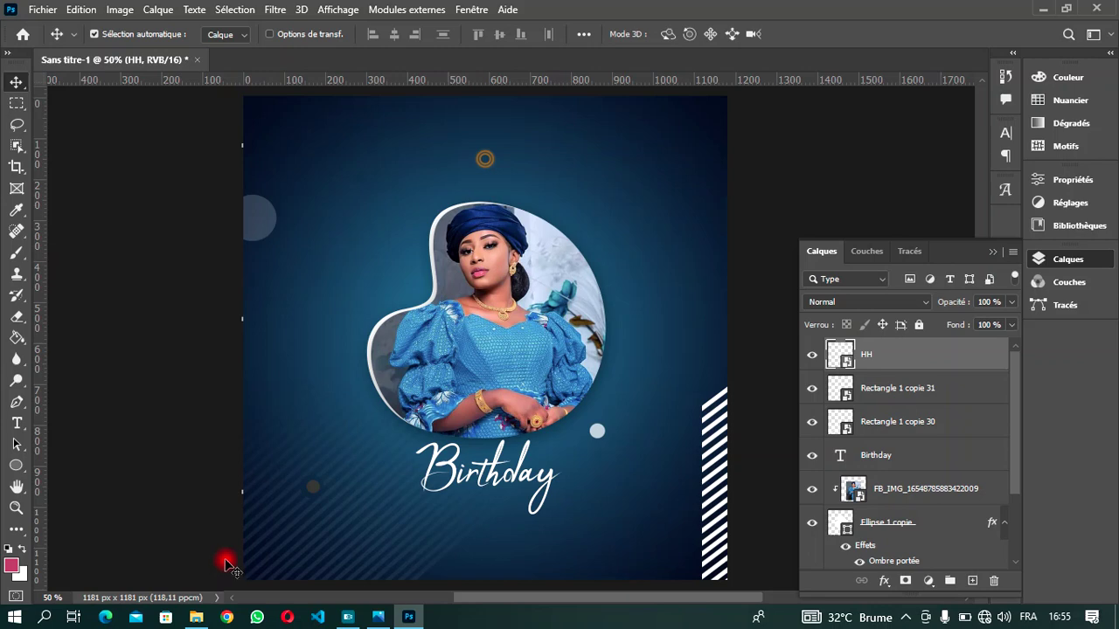
- Drag 'MON LOGO 3D OR' from DESIGN\AGAPAO into the poster and move it top-left
left_click(197, 617)
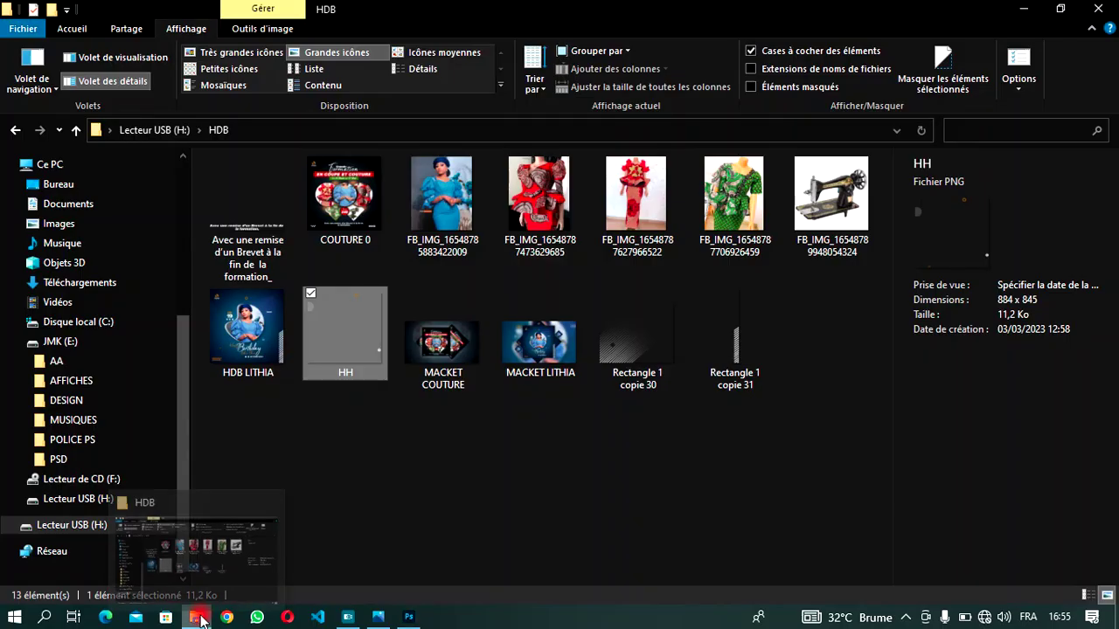
left_click(200, 618)
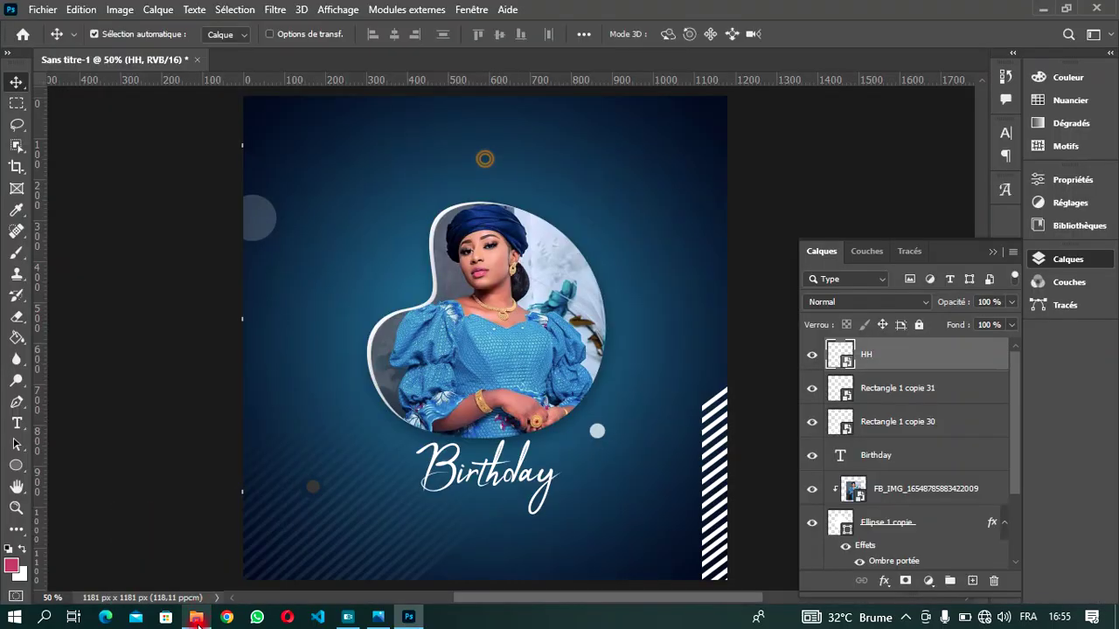
left_click(196, 617)
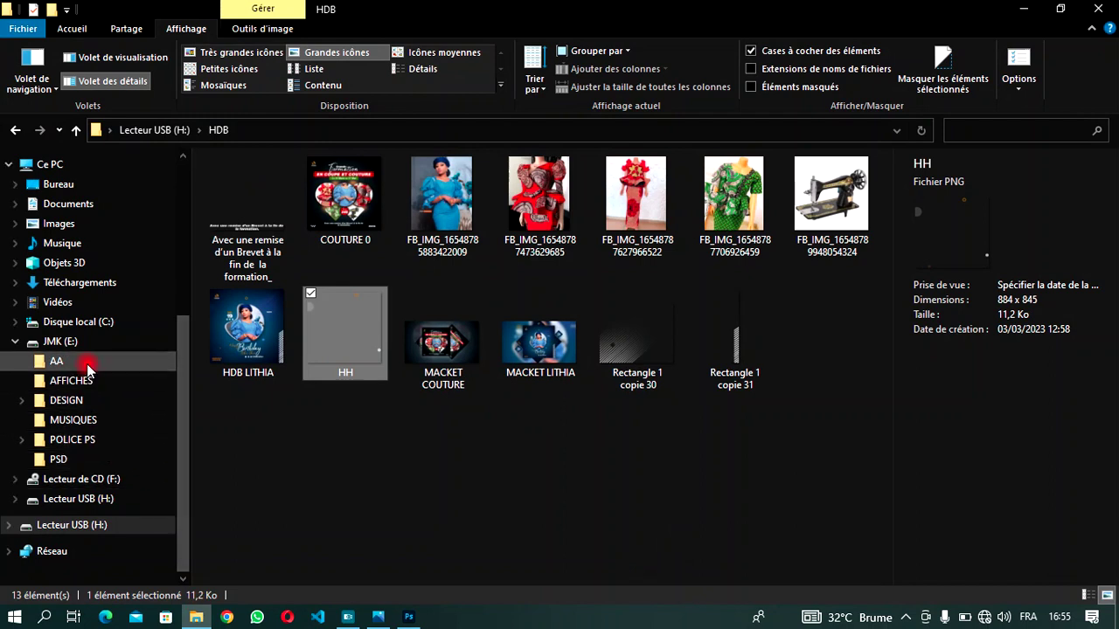
left_click(89, 369)
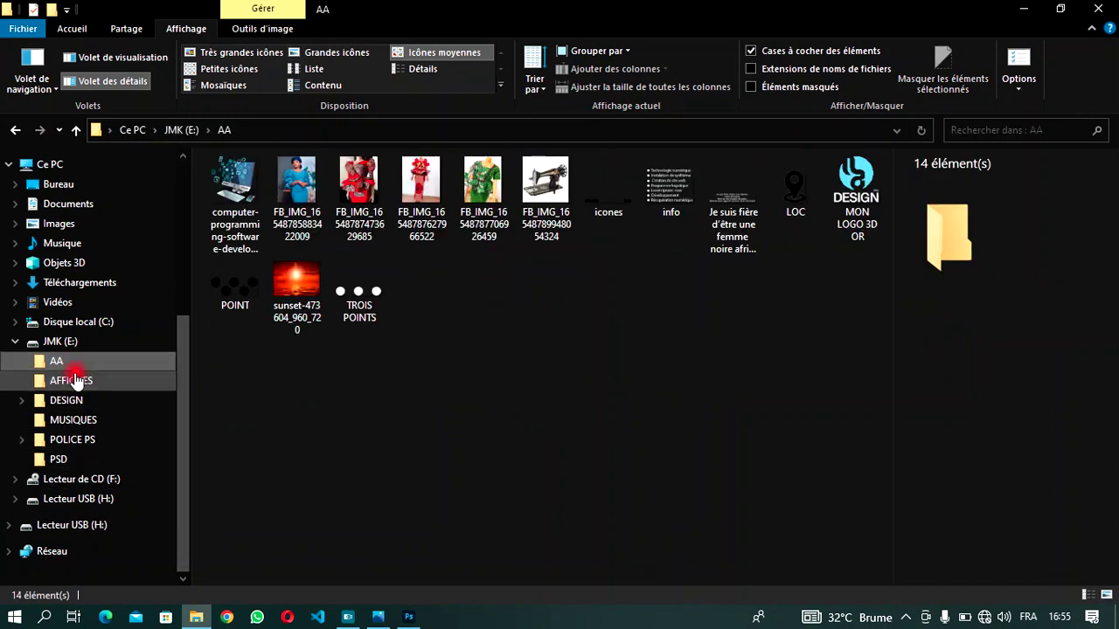
left_click(67, 400)
double_click(251, 197)
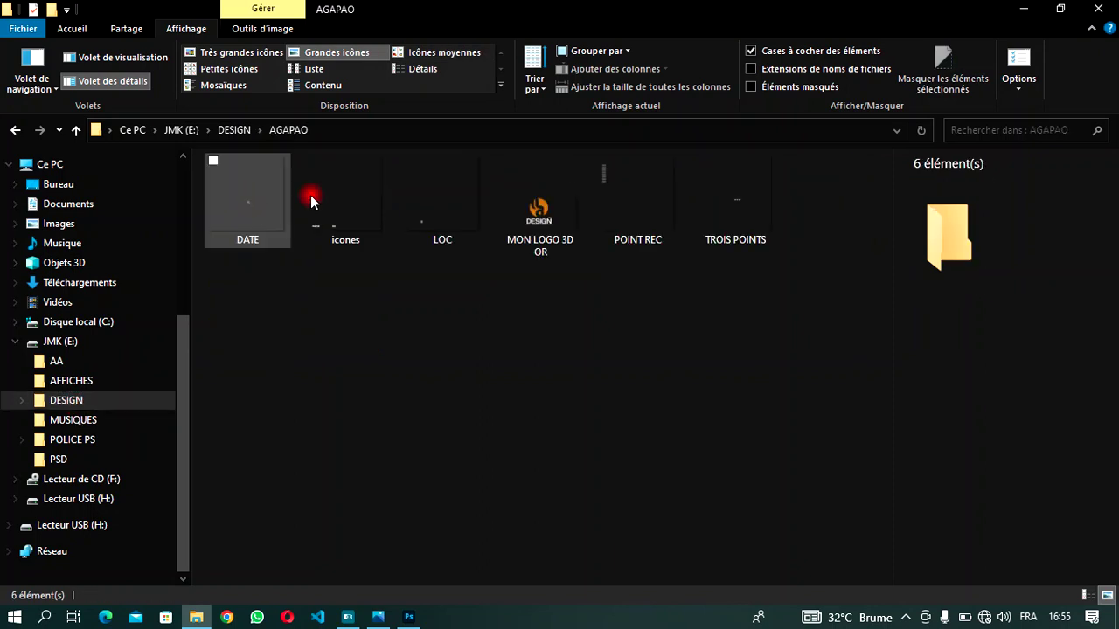
left_click_drag(540, 188, 337, 192)
left_click_drag(507, 334, 319, 145)
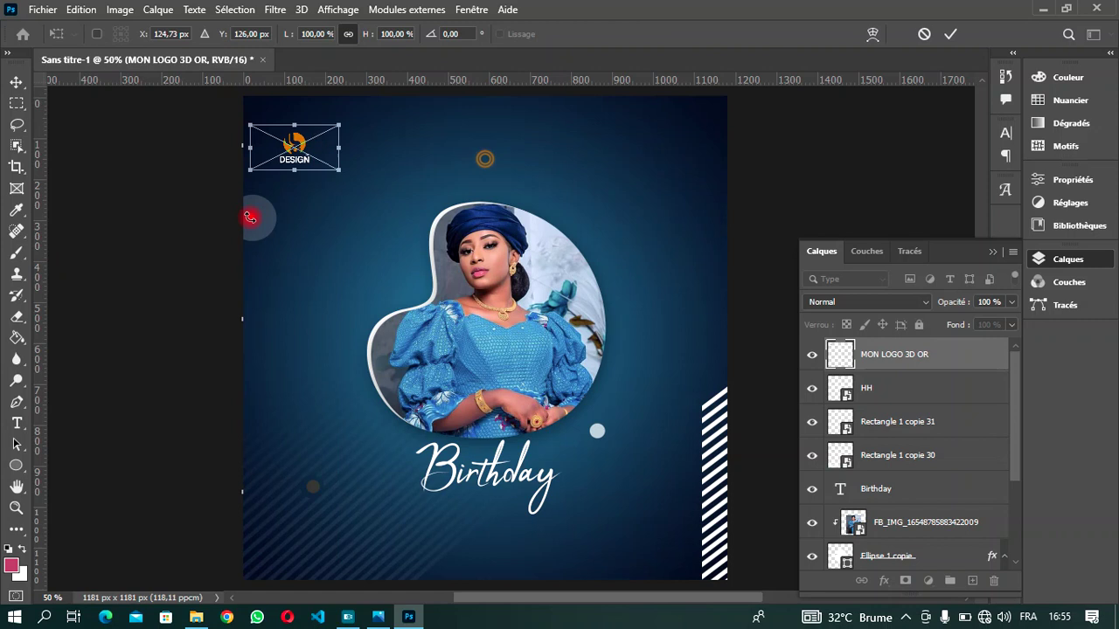
- Commit the MON LOGO 3D OR placement and nudge it into the top-left corner
left_click(950, 33)
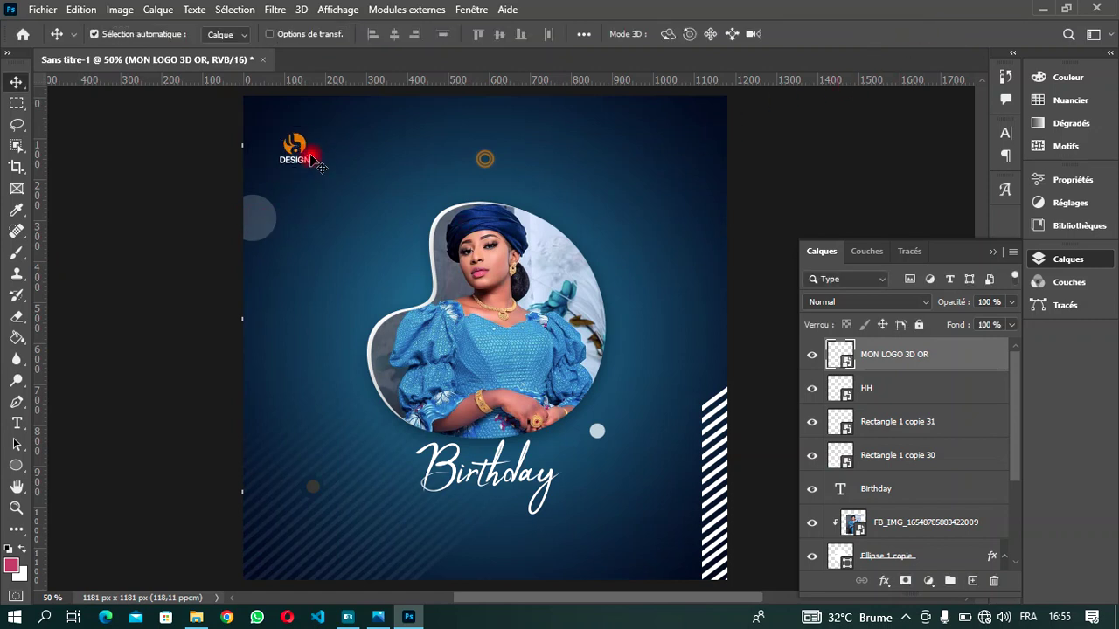
left_click_drag(302, 151, 298, 140)
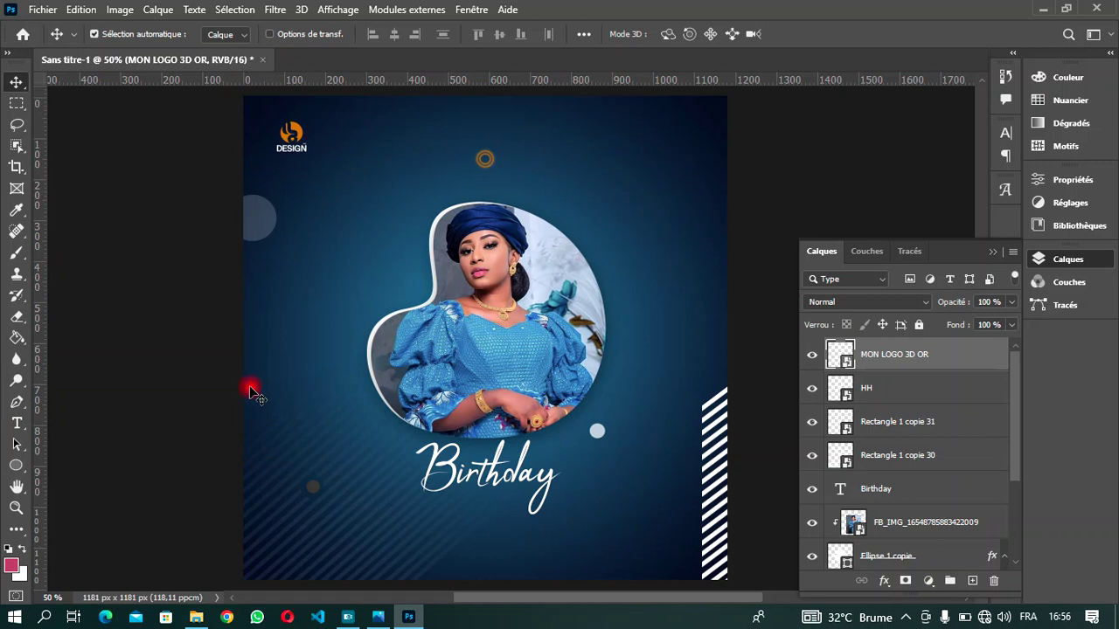
- Create a 19 pt text layer left of the portrait in logo orange c07f00, typing 'Happy'
left_click(17, 423)
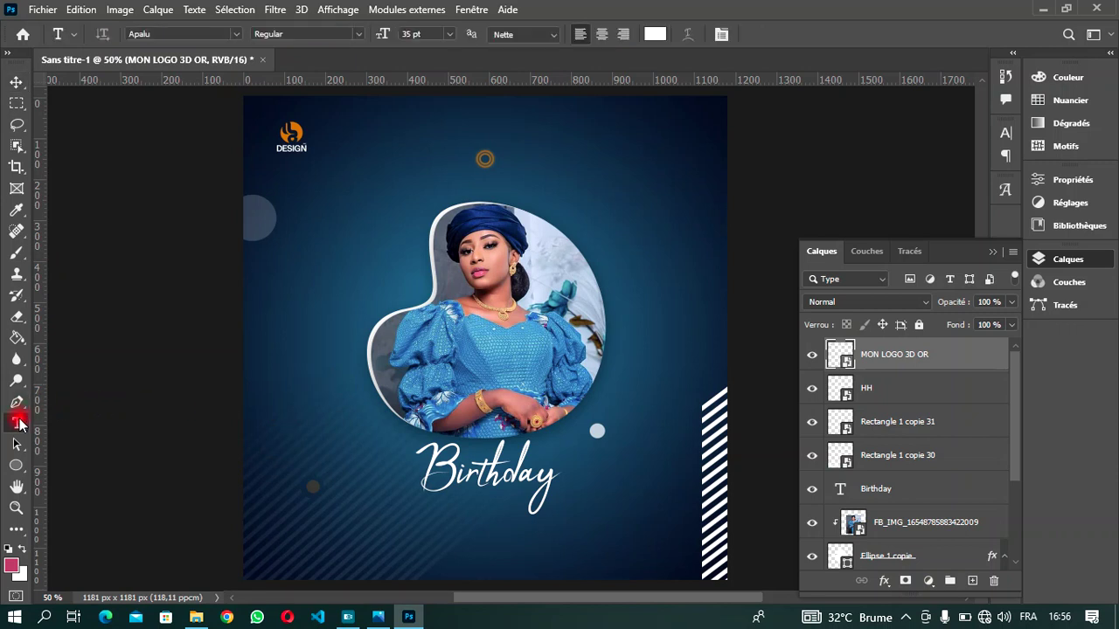
left_click(315, 385)
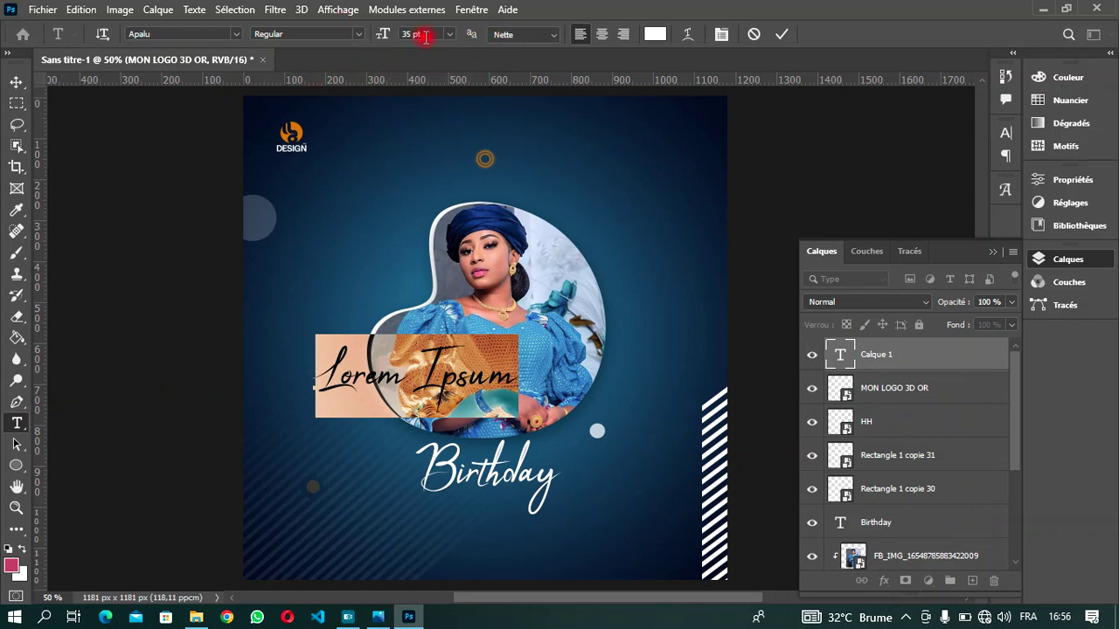
mouse_move(383, 37)
left_mouse_down()
mouse_move(358, 37)
mouse_move(371, 42)
left_mouse_up()
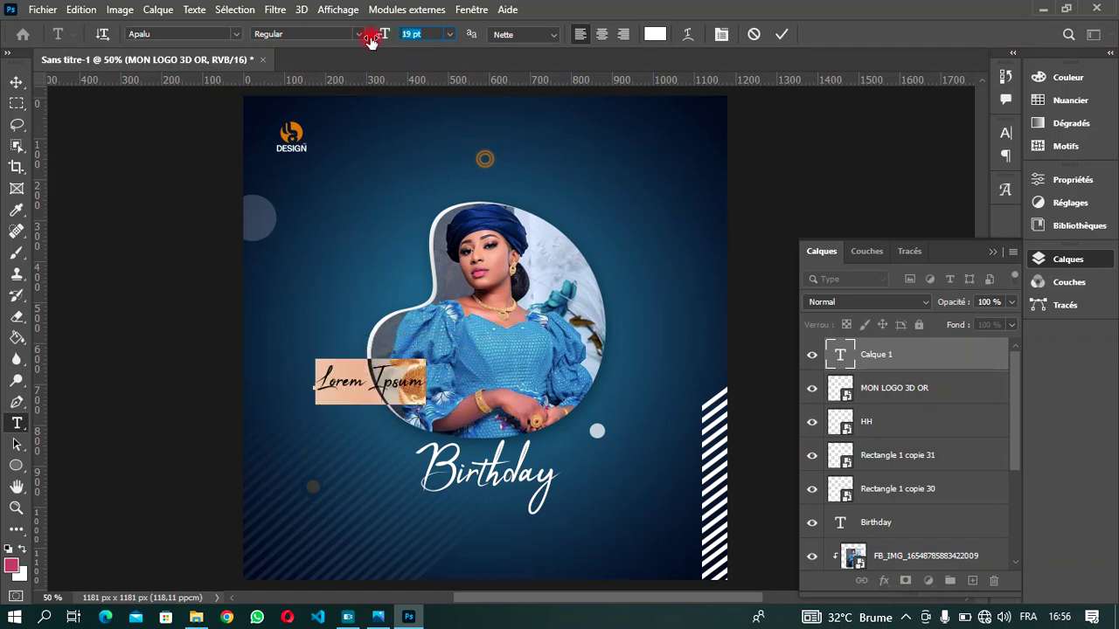
left_click(652, 35)
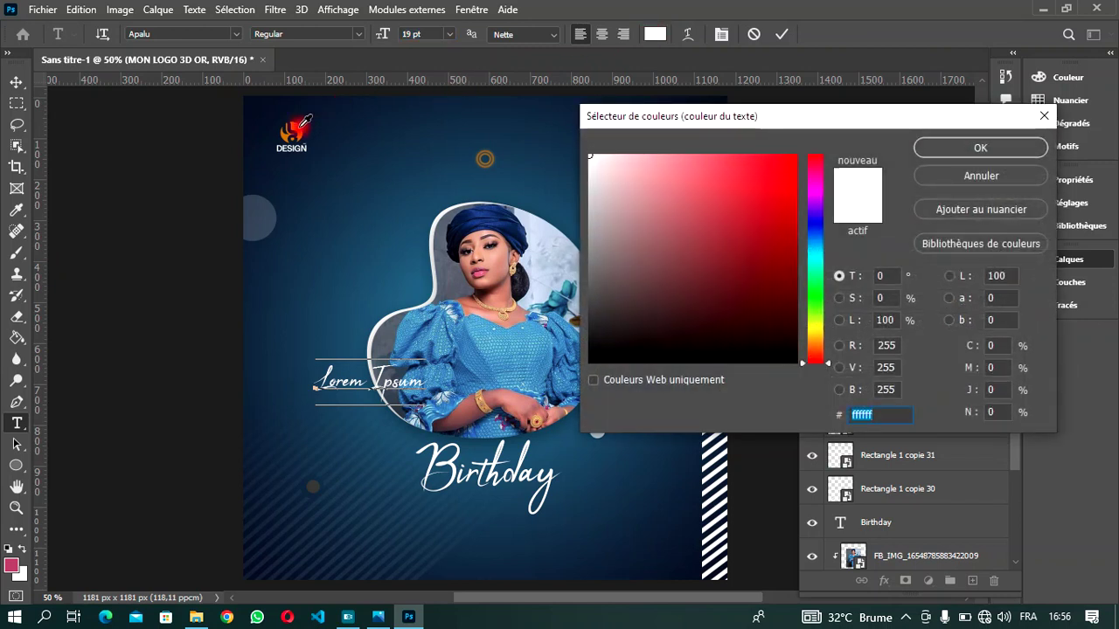
left_click(300, 126)
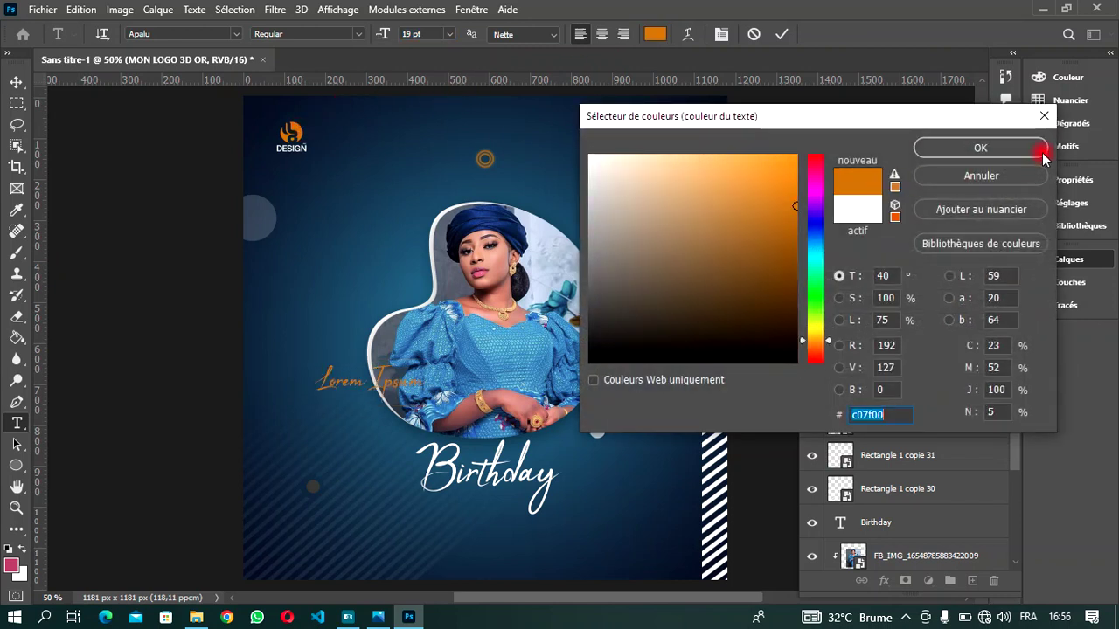
left_click(898, 94)
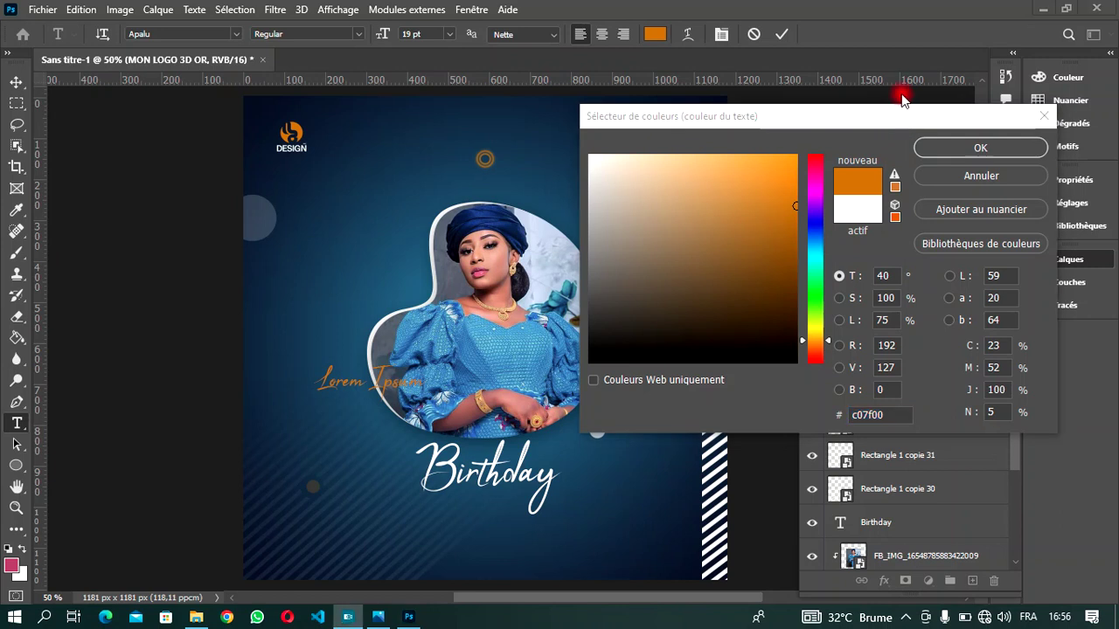
left_click(966, 149)
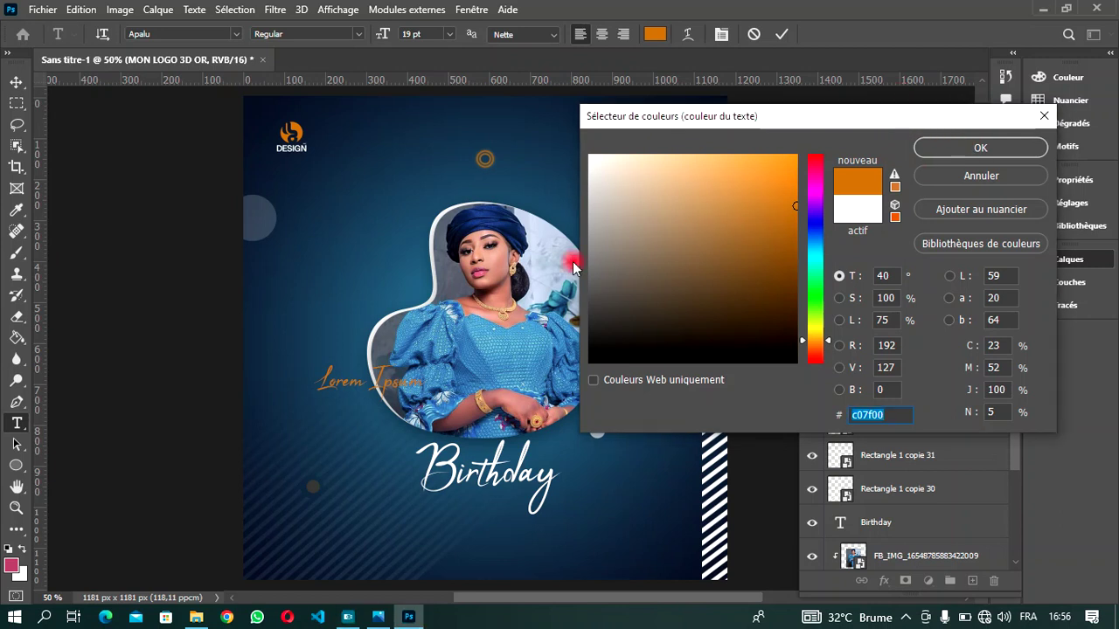
left_click(1007, 146)
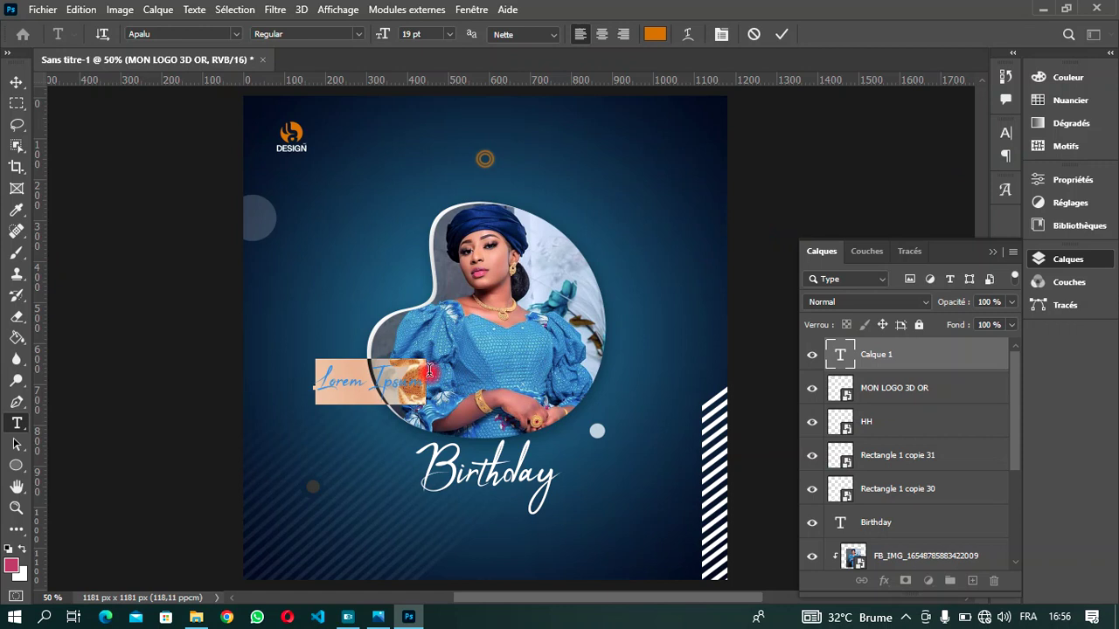
type("Happy")
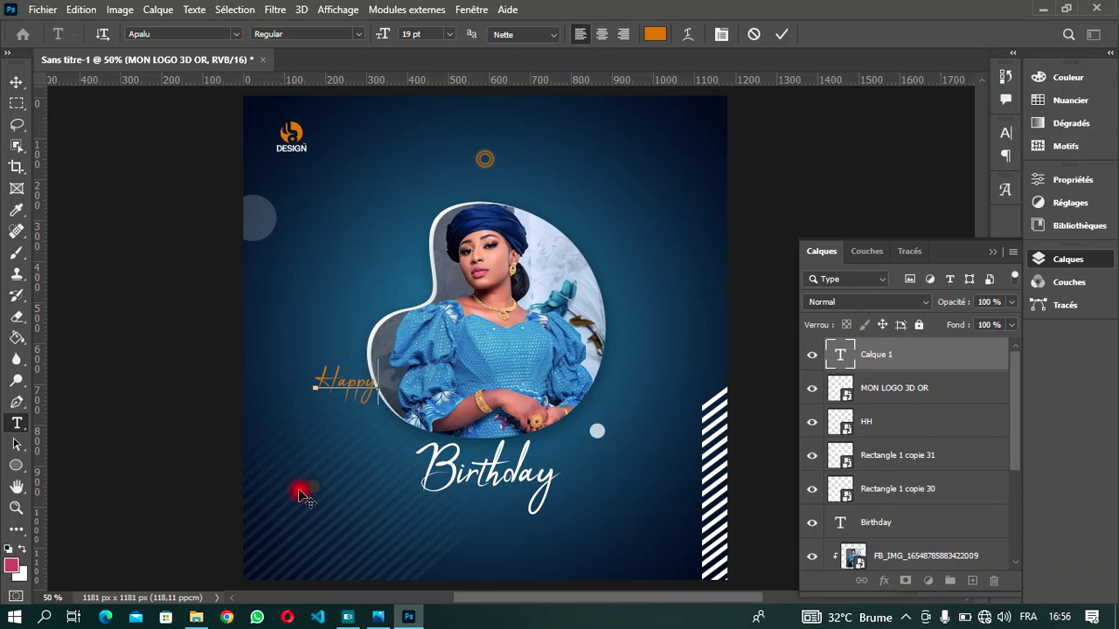
- Shrink the 'Happy' text to 15 pt and commit it
double_click(377, 387)
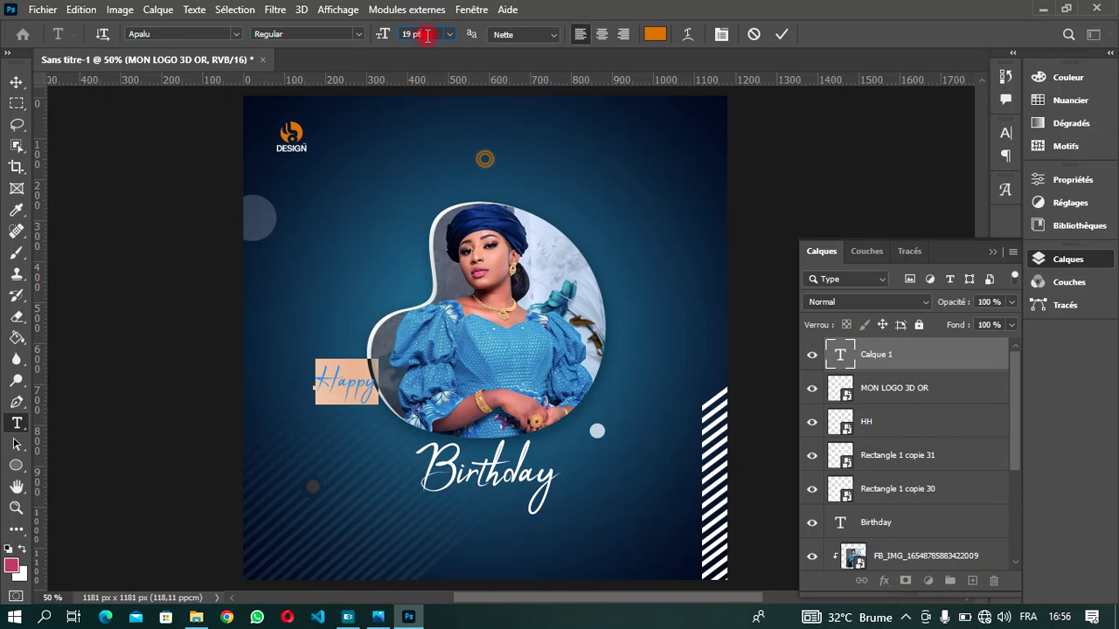
scroll(427, 34, "down", 3)
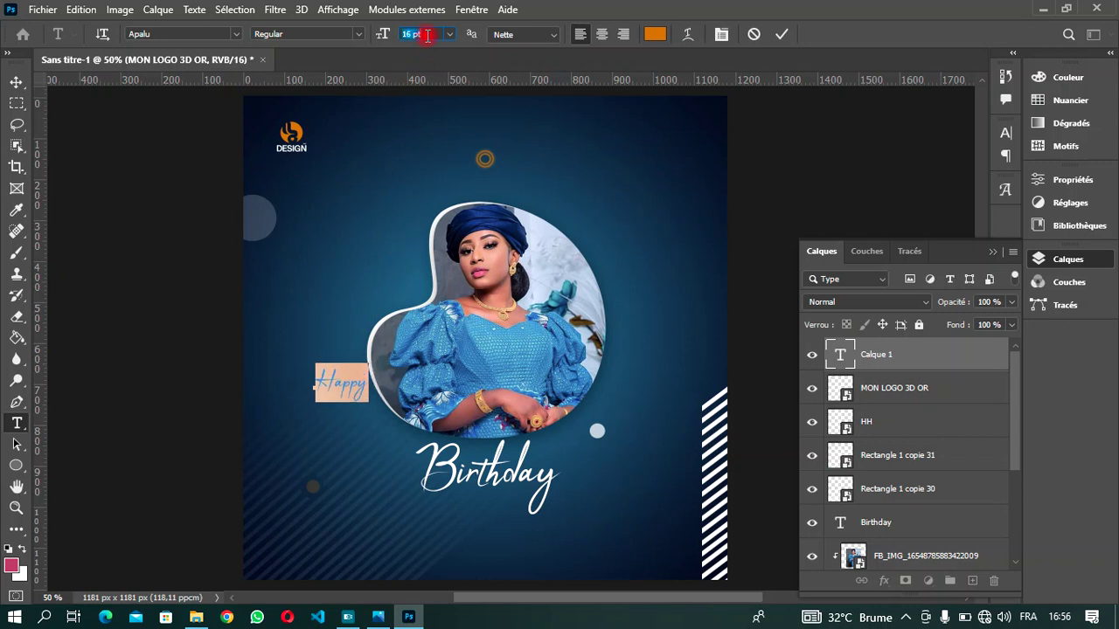
scroll(428, 36, "down", 1)
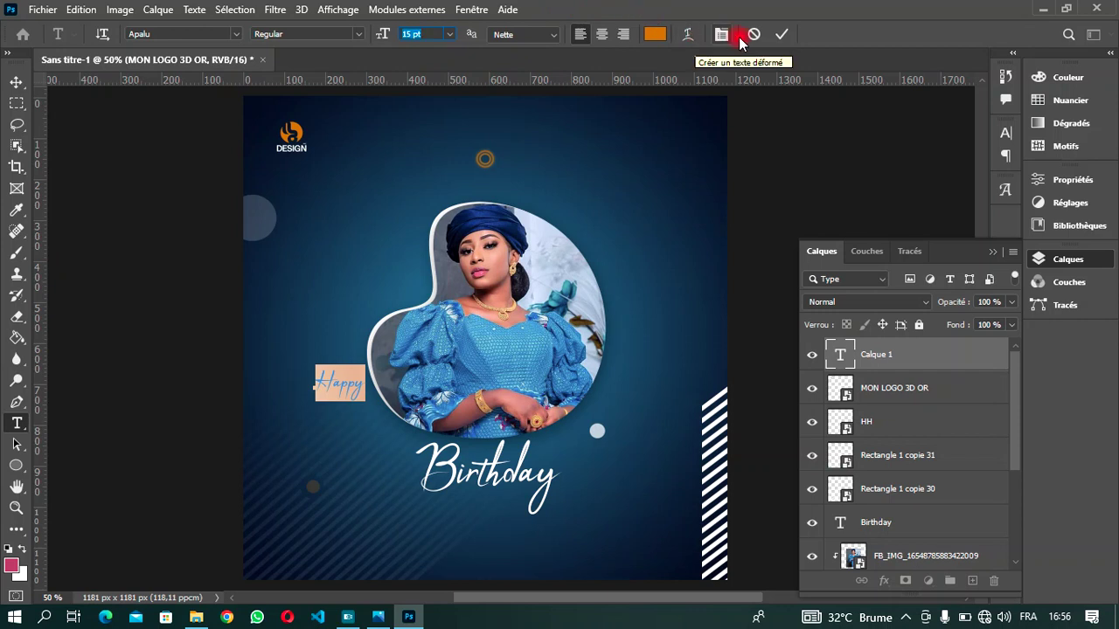
left_click(781, 34)
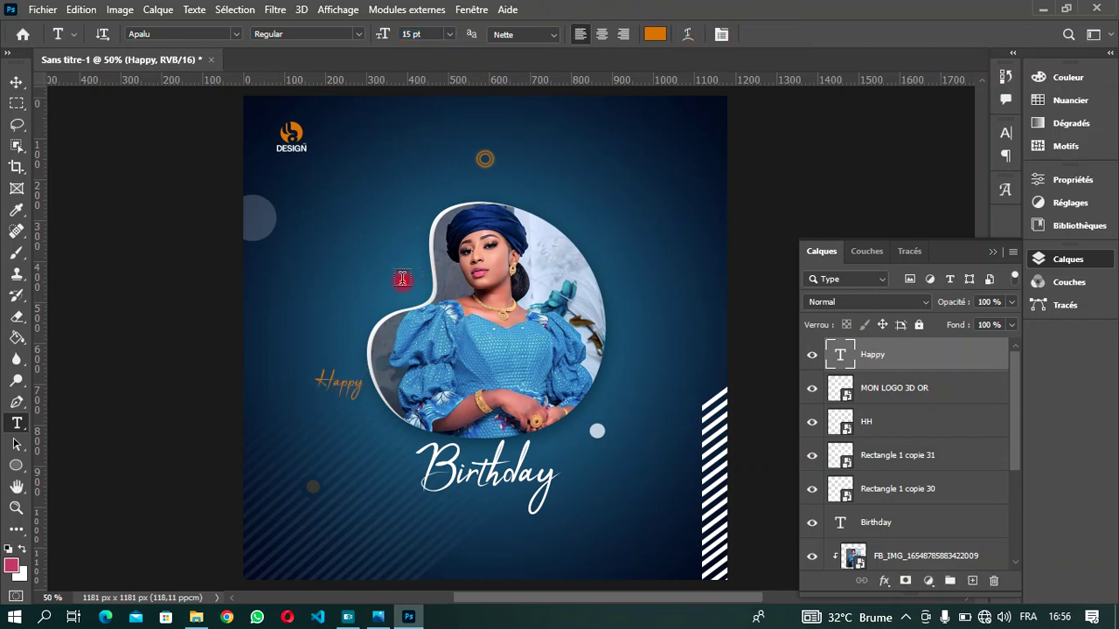
- Move 'Happy' onto Birthday's line, just to its left
left_click(17, 82)
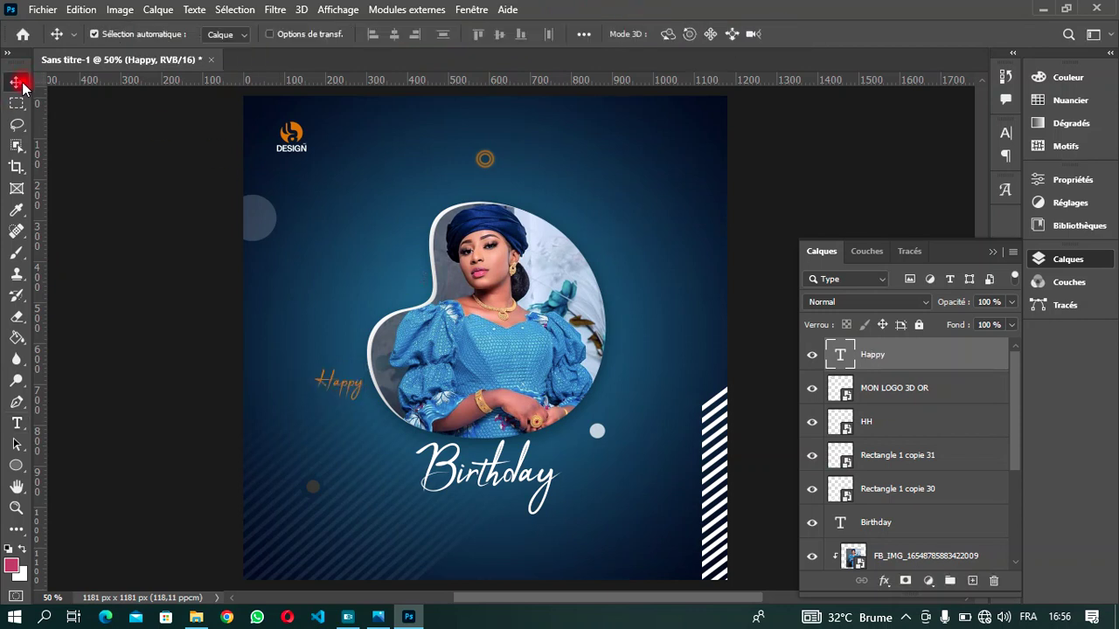
left_click_drag(354, 390, 409, 471)
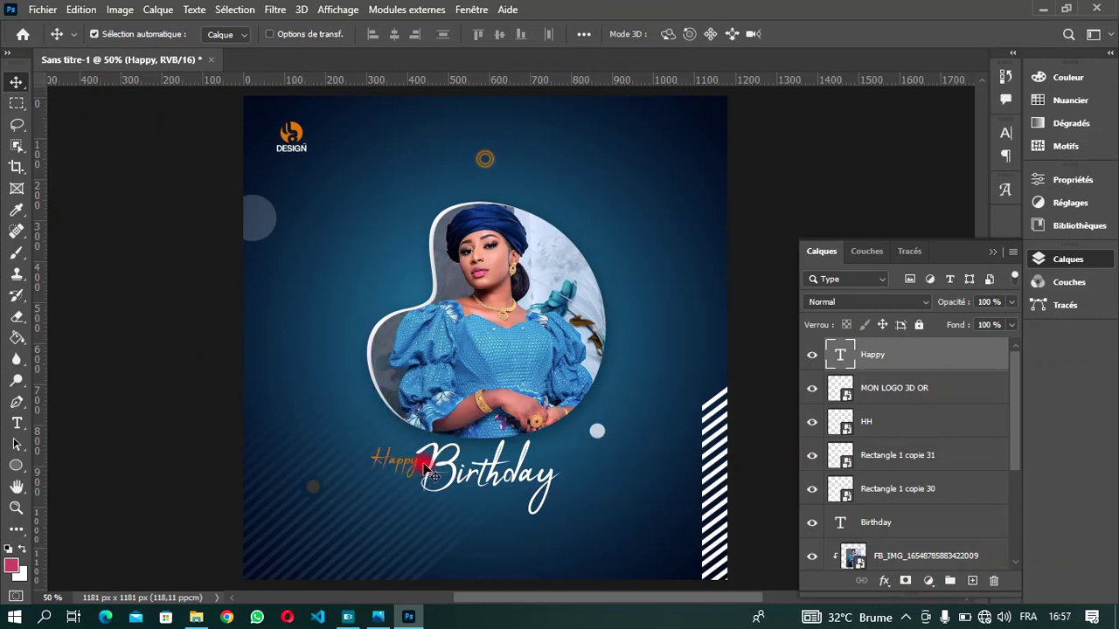
key("Right")
key("Right")
key("Right")
key("Right")
key("Right")
key("Right")
key("Right")
key("Right")
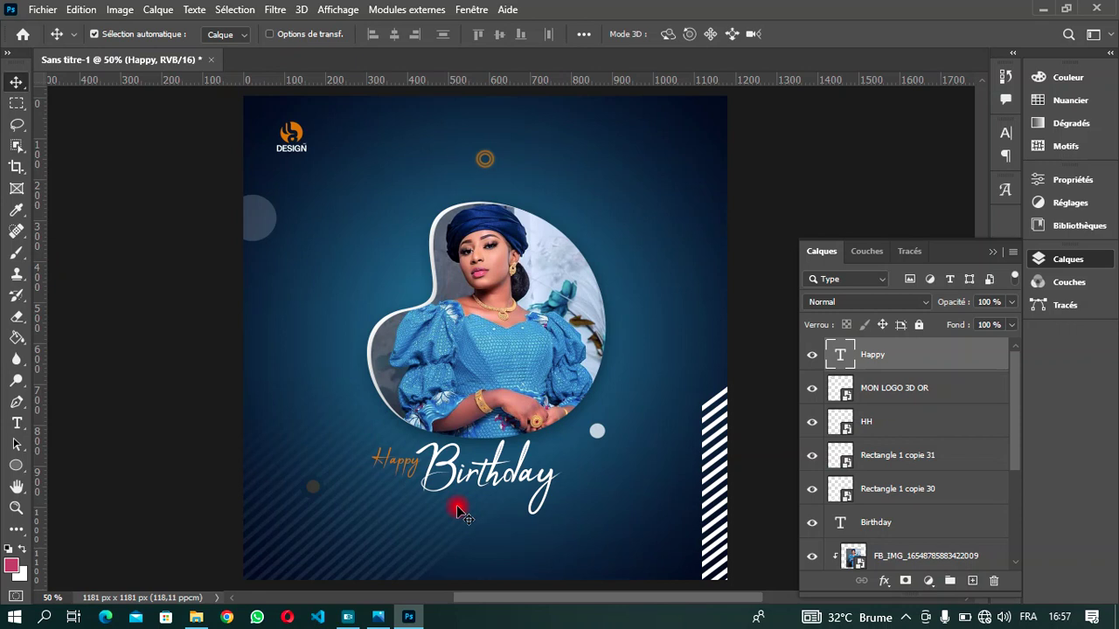
key("Right")
key("Right")
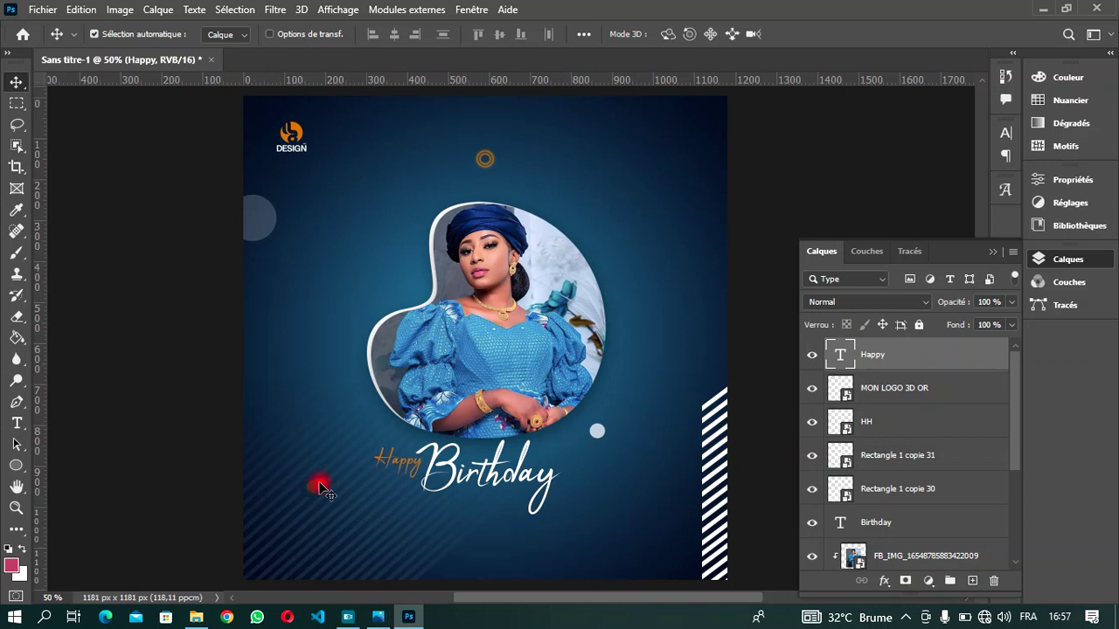
key("t")
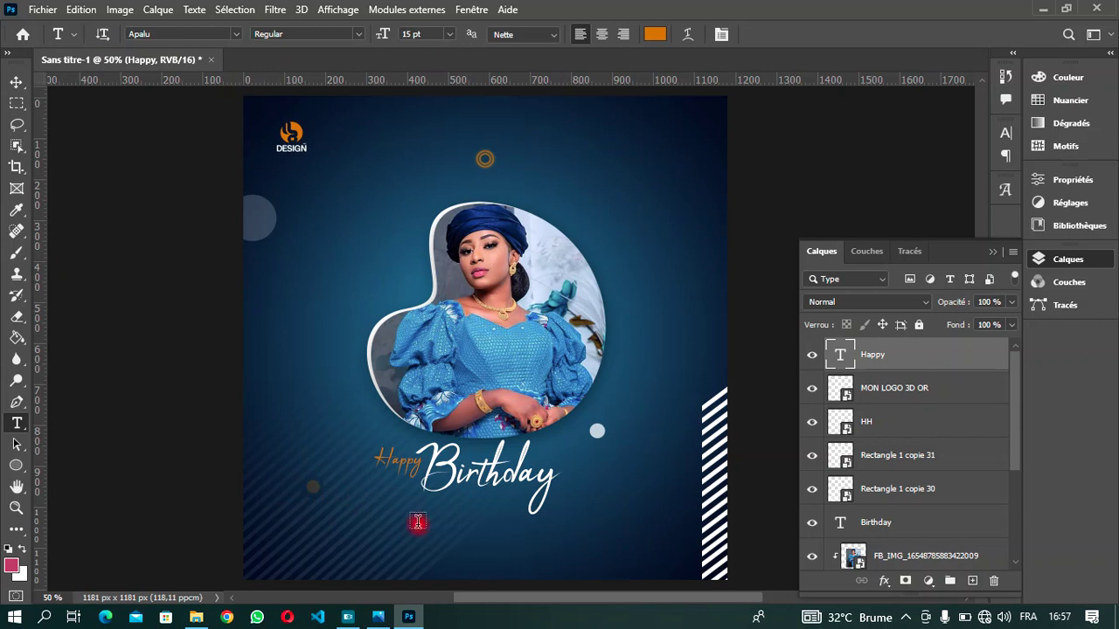
- Type the honoree's name in orange script and tuck it just under Birthday
left_click(409, 521)
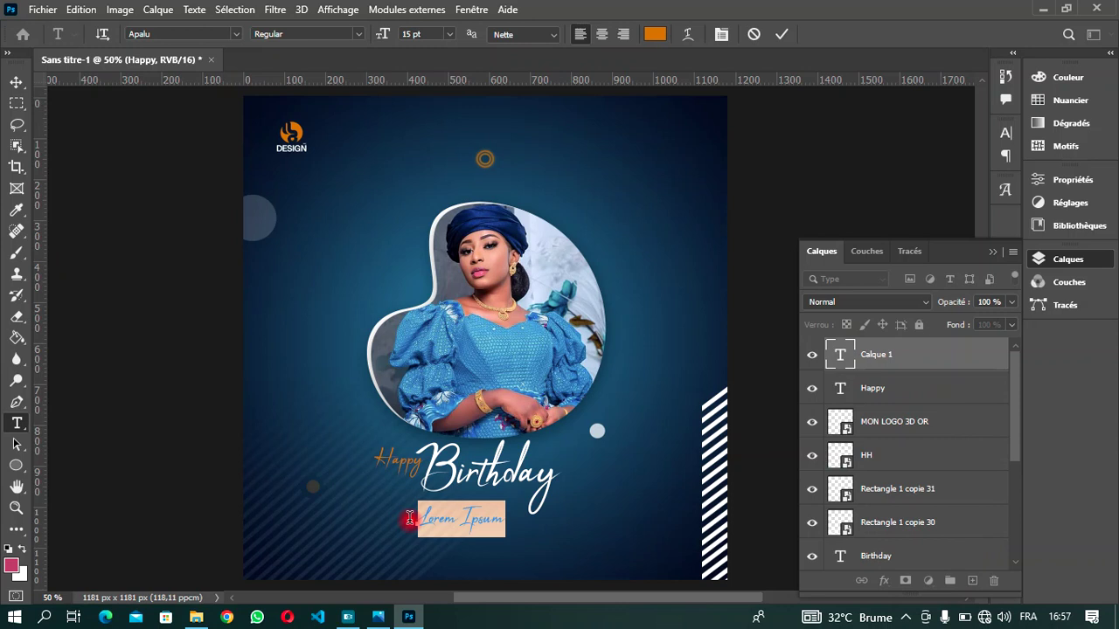
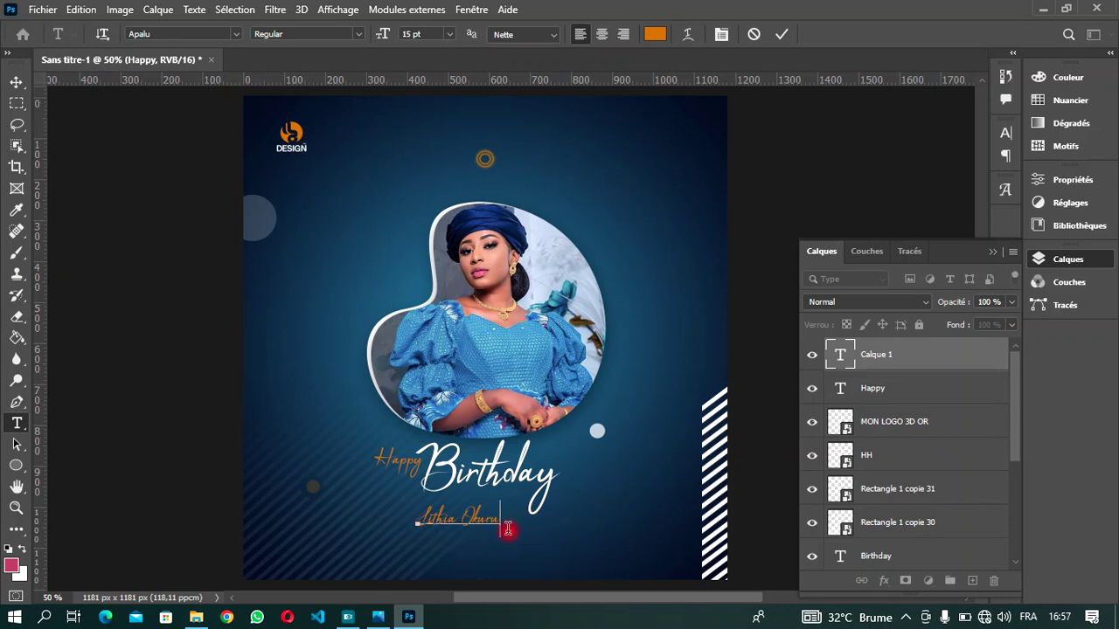
left_click_drag(500, 556, 527, 536)
- Commit the name line and nudge it two steps lower beneath Birthday
left_click(784, 33)
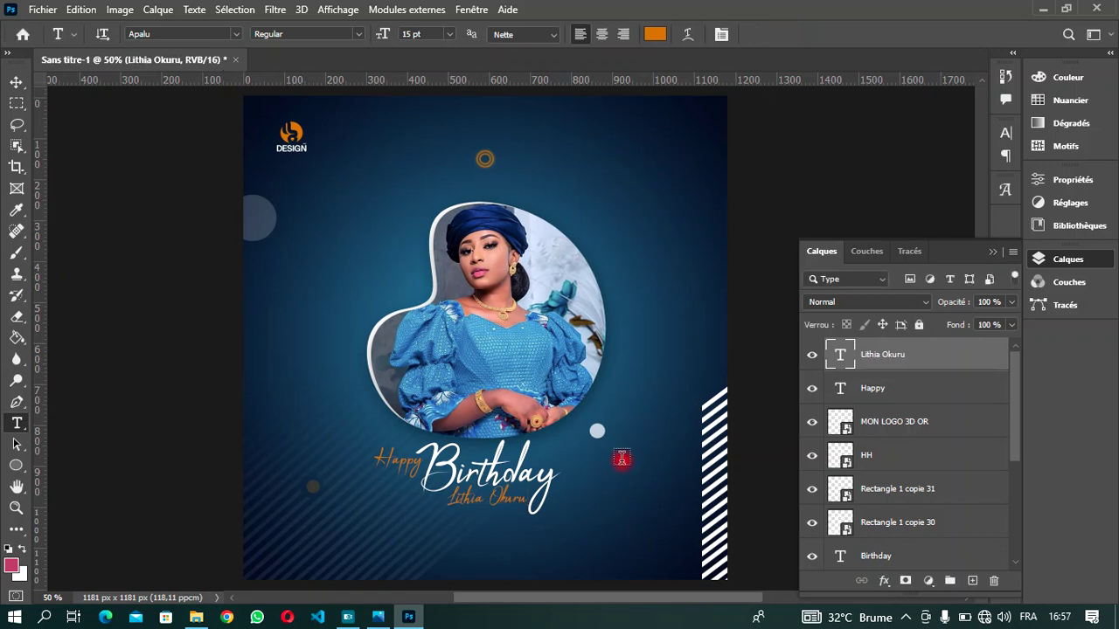
left_click(19, 82)
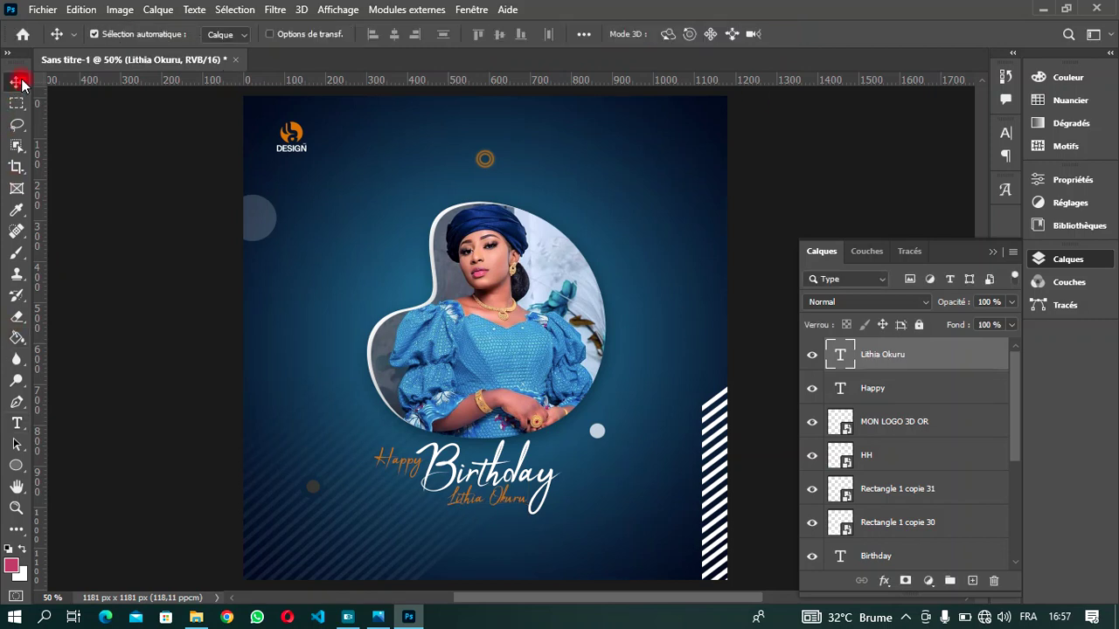
key("Down")
key("Down")
key("Down")
key("Down")
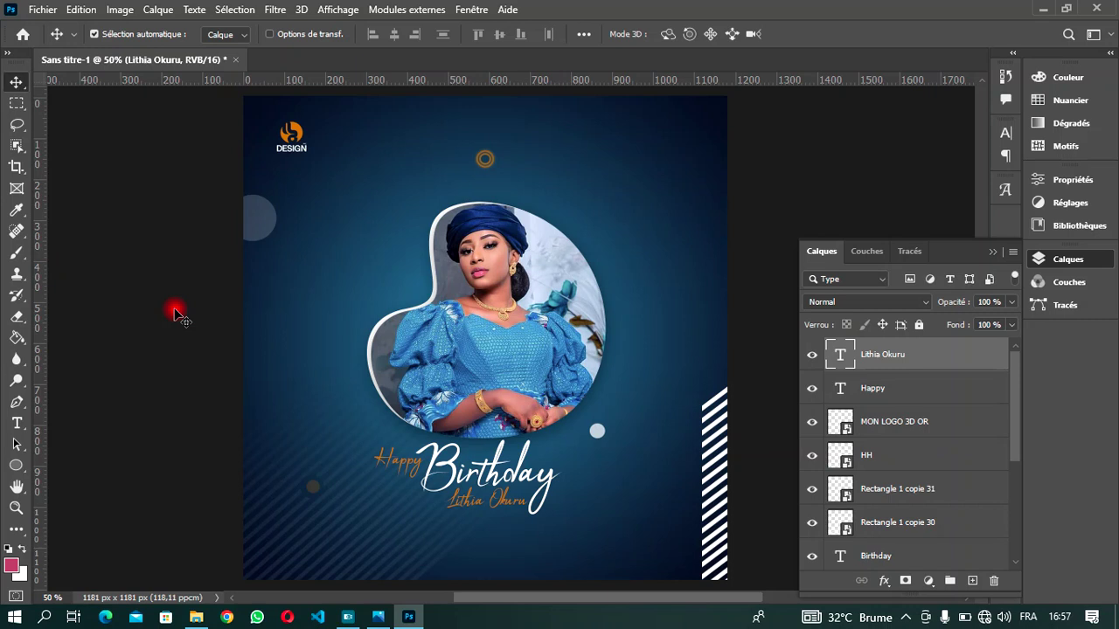
key("Down")
key("Down")
key("Down")
key("Down")
left_click(196, 617)
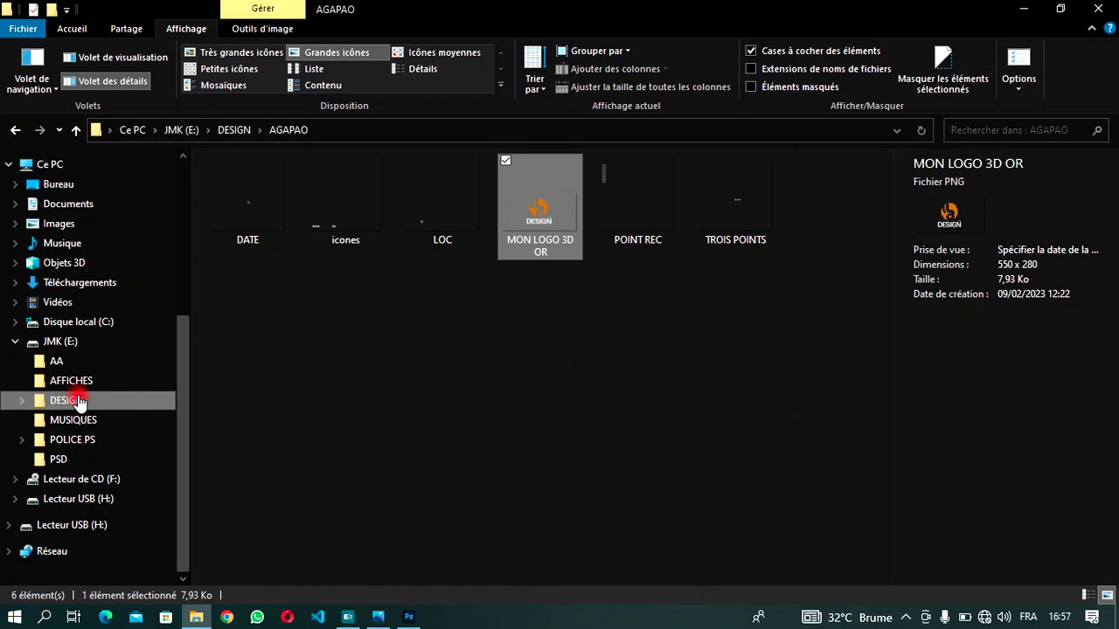
- Drag the TROIS POINTS image from the DESIGN > AA folder into Photoshop
left_click(19, 130)
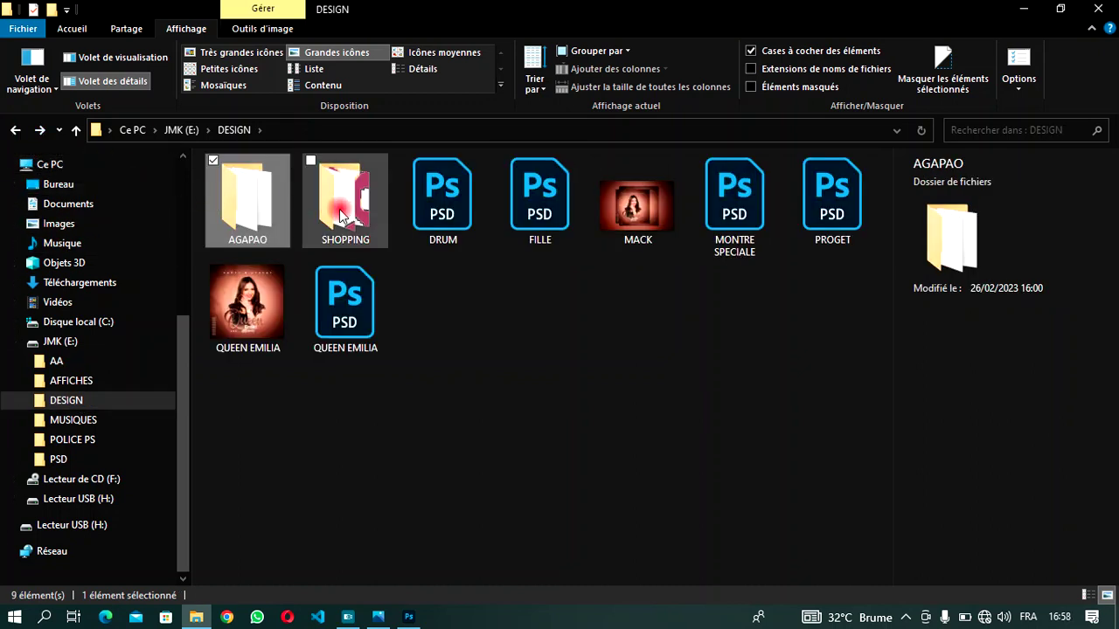
left_click(65, 365)
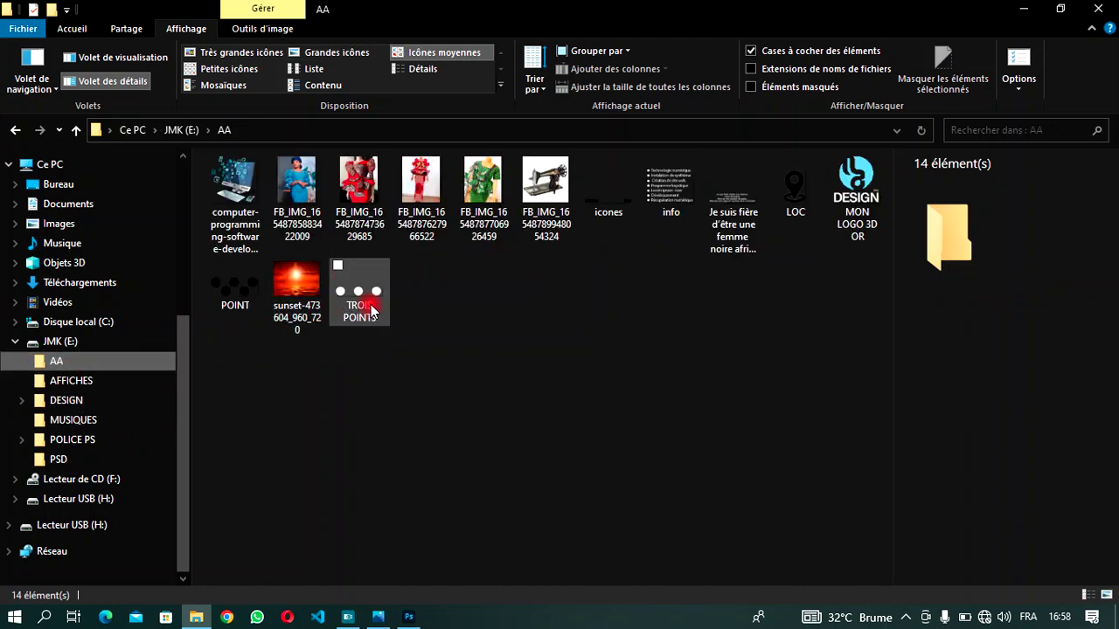
left_click(370, 309)
left_click_drag(370, 308, 335, 436)
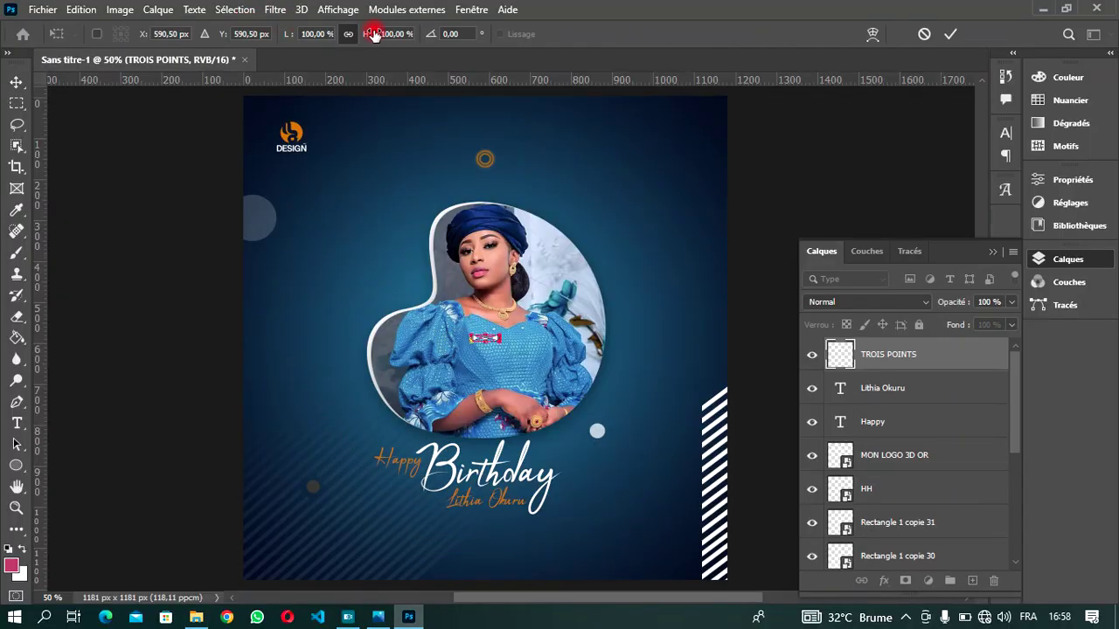
- Widen the placed TROIS POINTS dots and move them below the Birthday text
left_click_drag(374, 34, 411, 38)
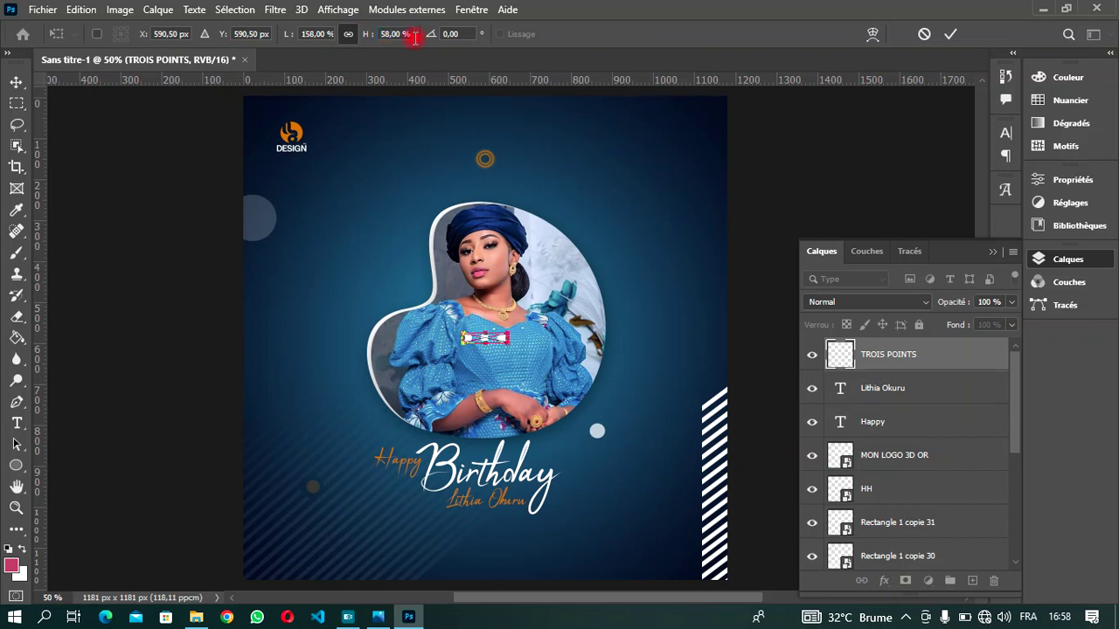
left_click(950, 34)
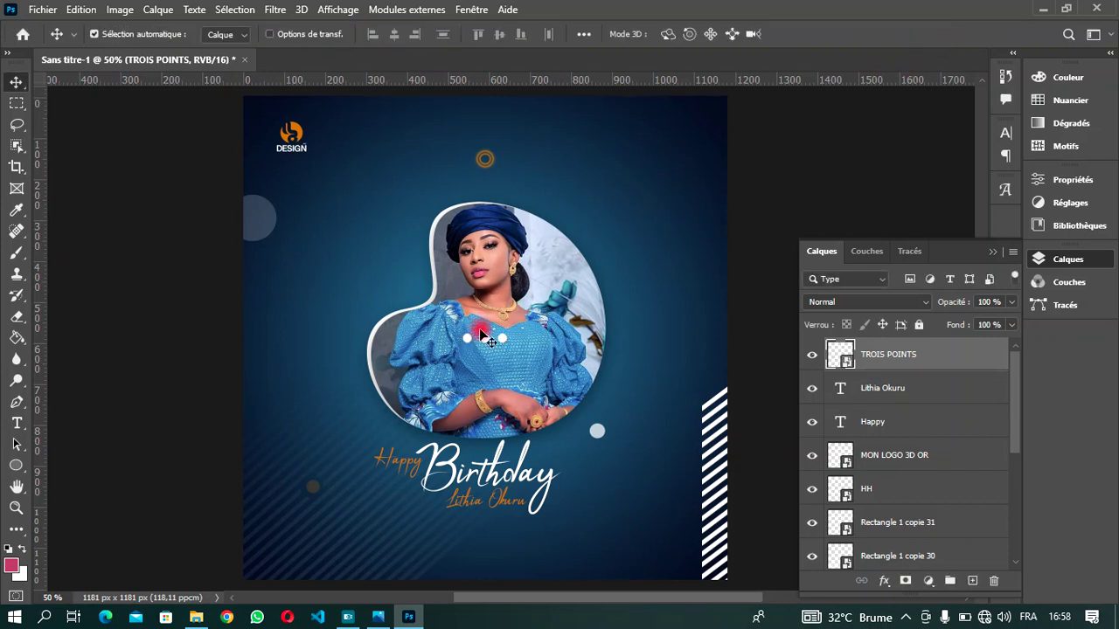
left_click_drag(487, 342, 480, 528)
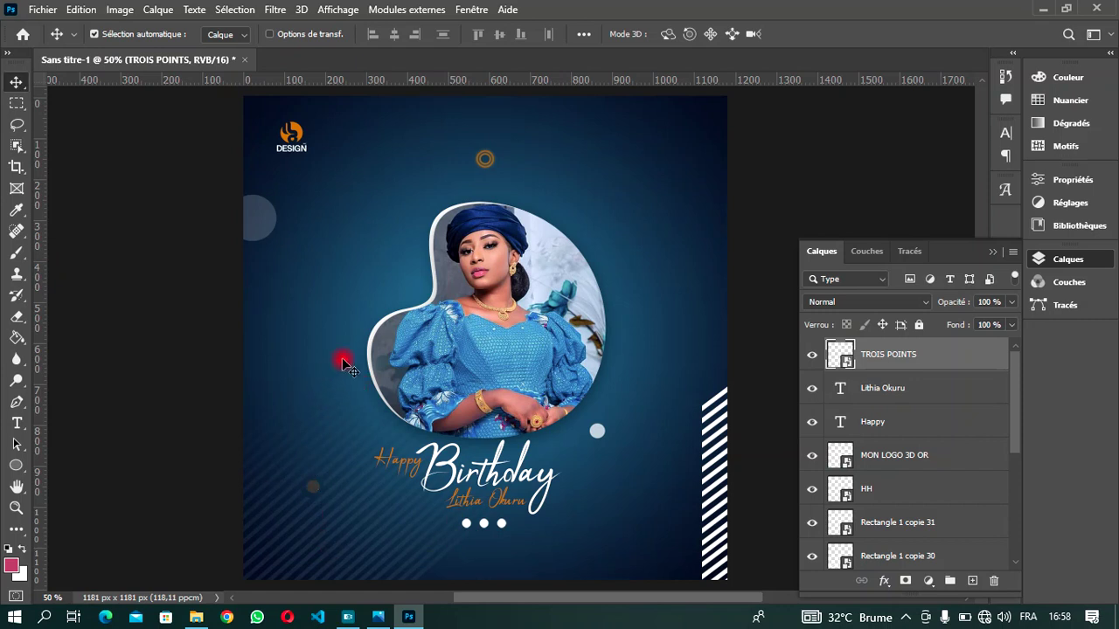
- Start a new placeholder text layer to the left of the portrait
key("t")
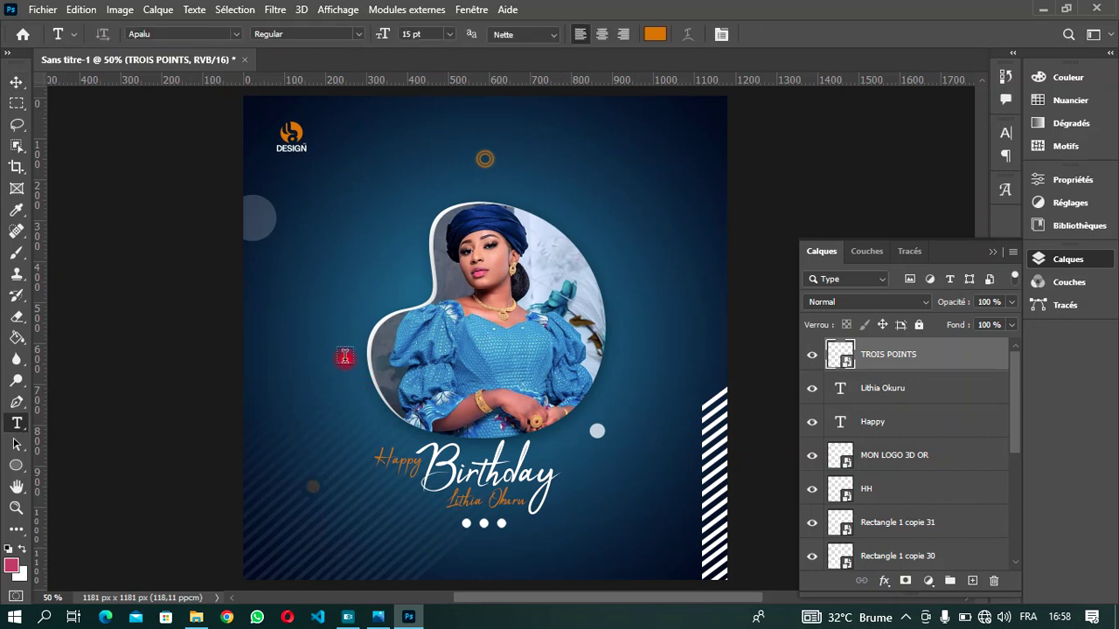
left_click(314, 395)
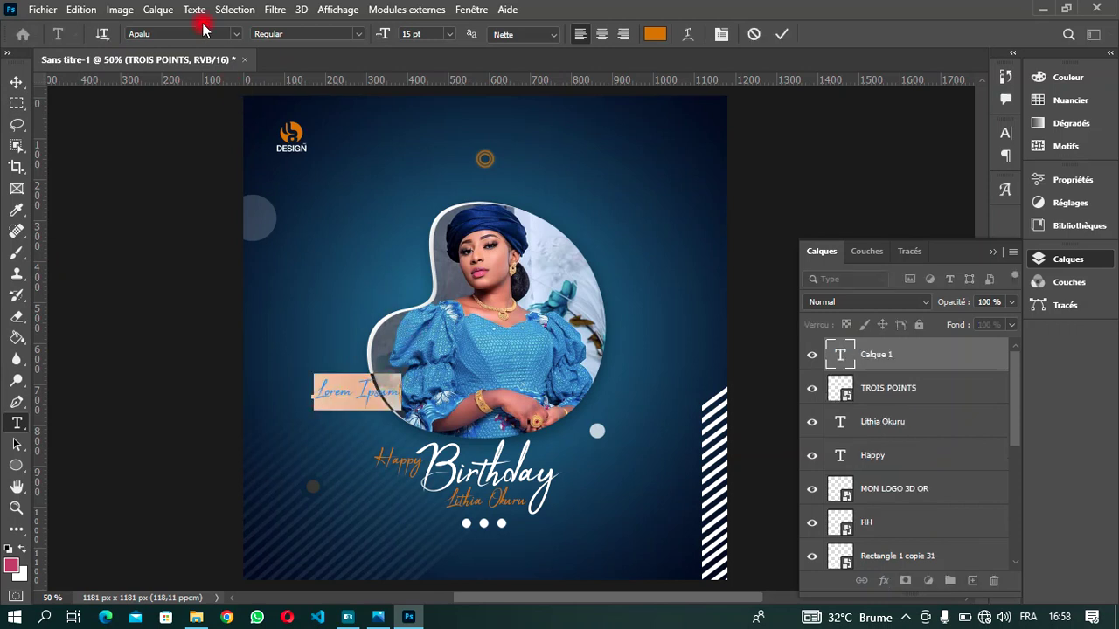
left_click(233, 35)
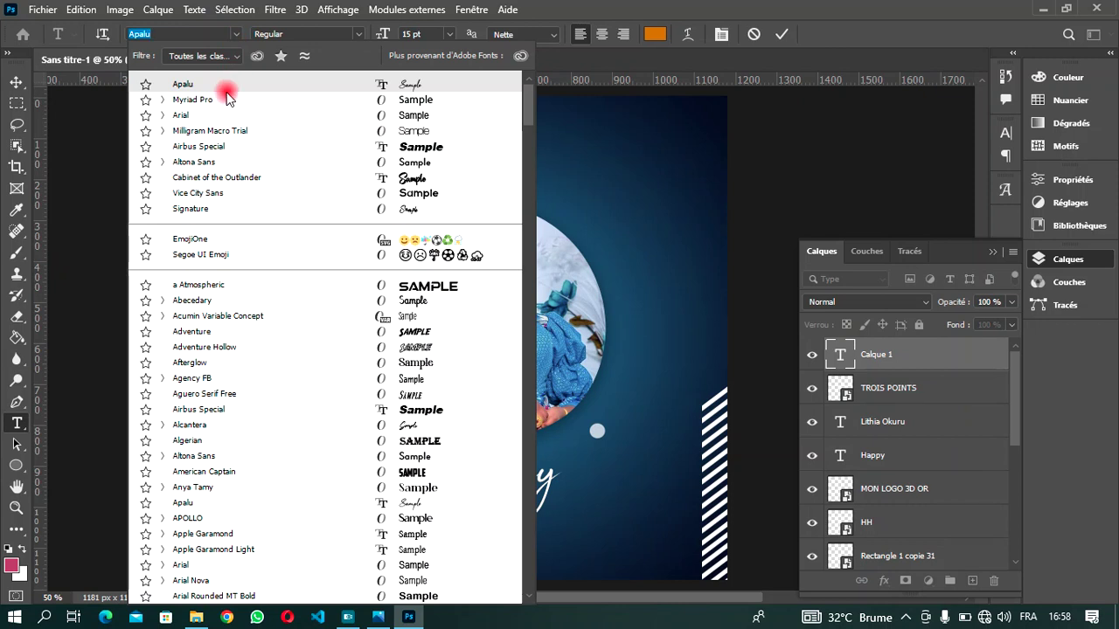
- Switch the new text layer's font to Myriad Pro Bold
left_click(225, 99)
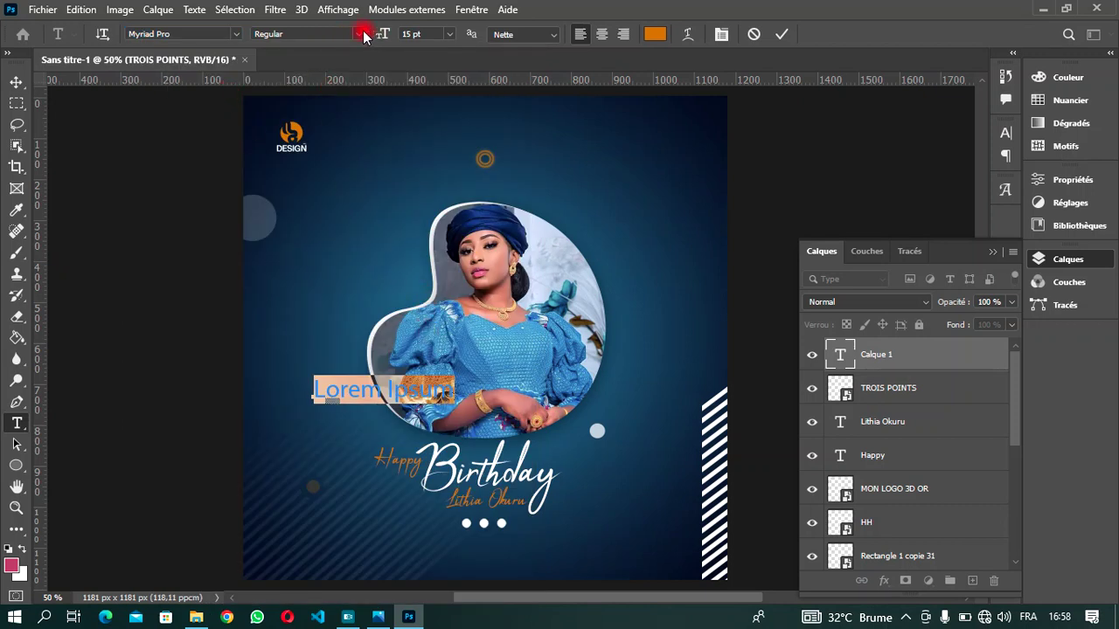
left_click(357, 35)
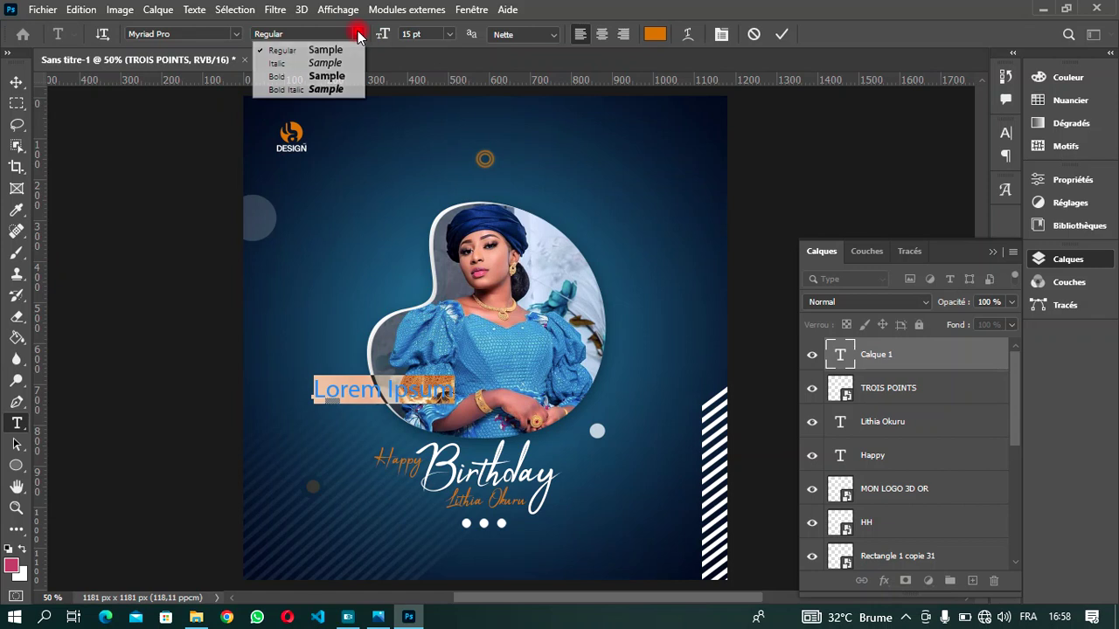
left_click(356, 76)
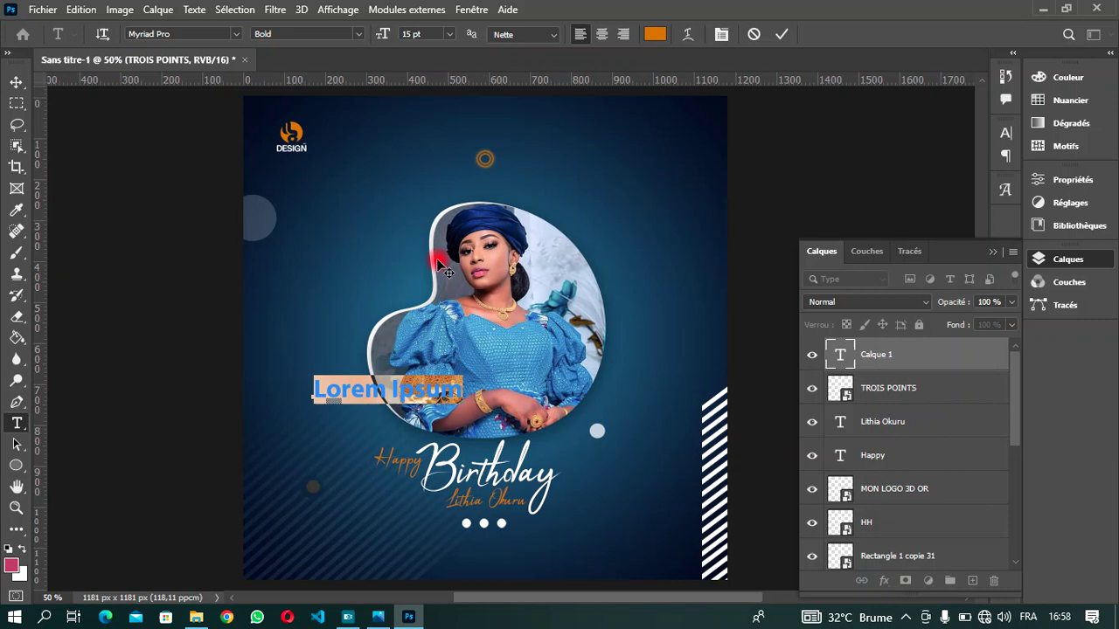
type("C")
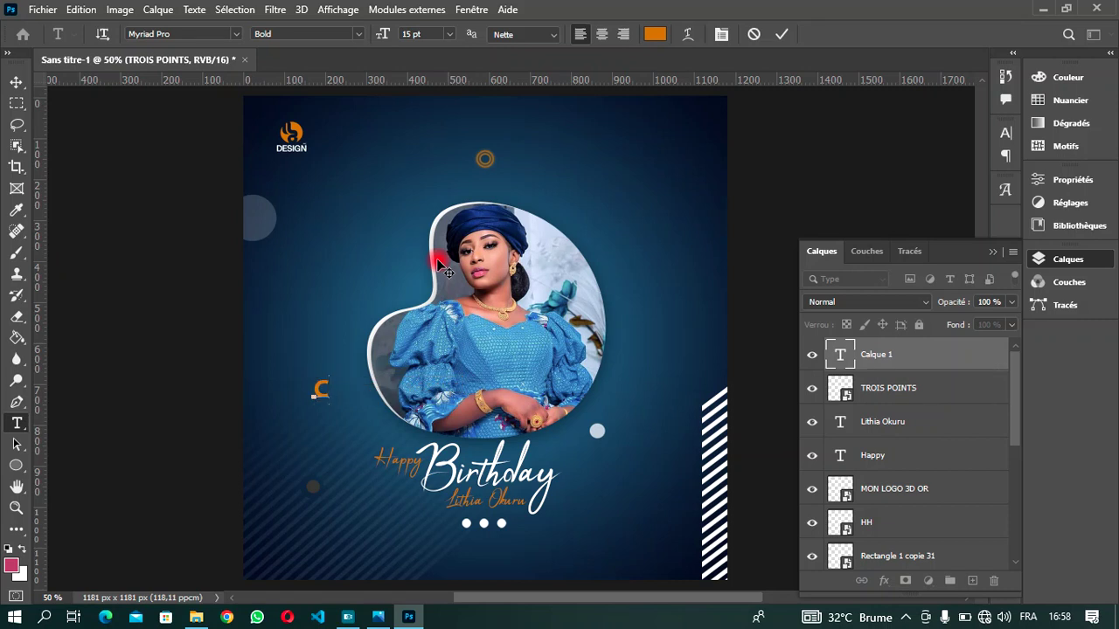
key("BackSpace")
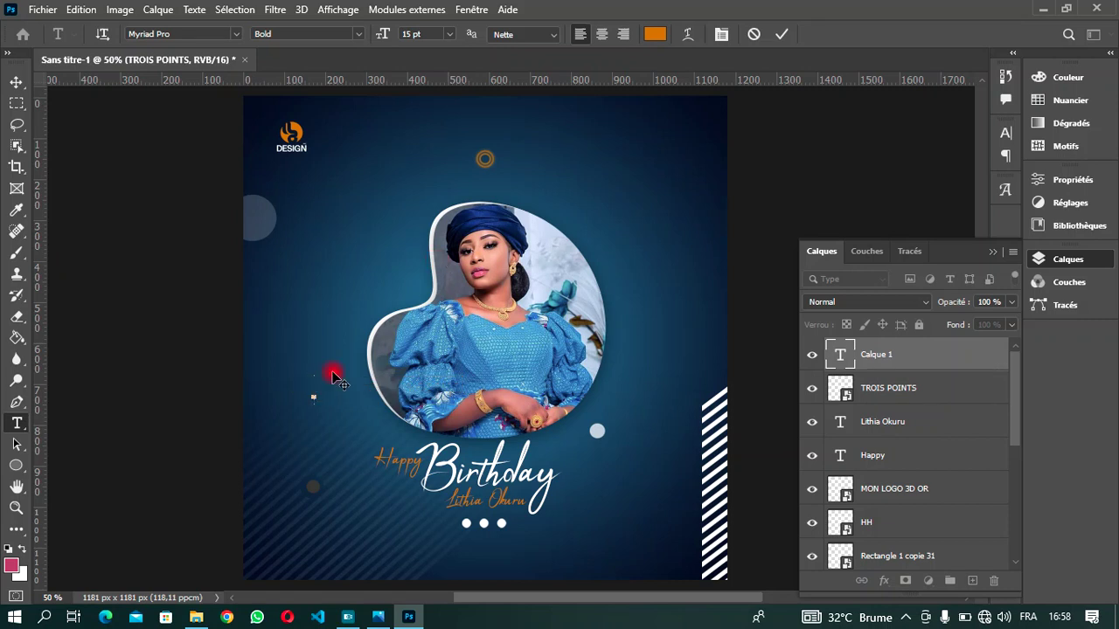
- Make the text white (#ffffff) and shrink it from 15 pt to 7 pt
left_click(662, 36)
left_click_drag(670, 195, 541, 131)
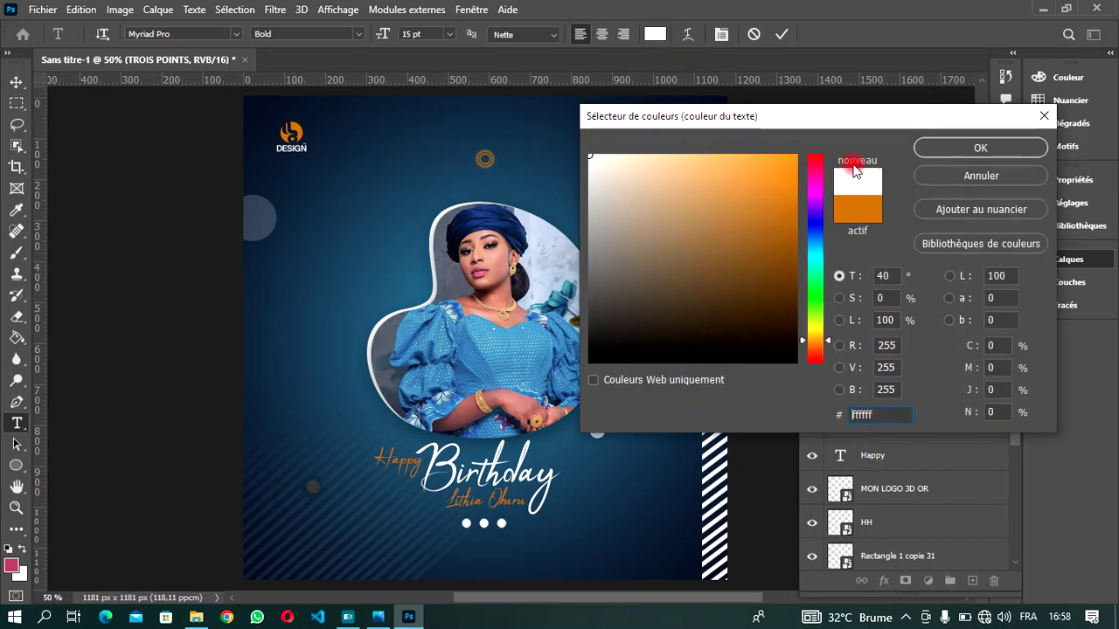
left_click(942, 149)
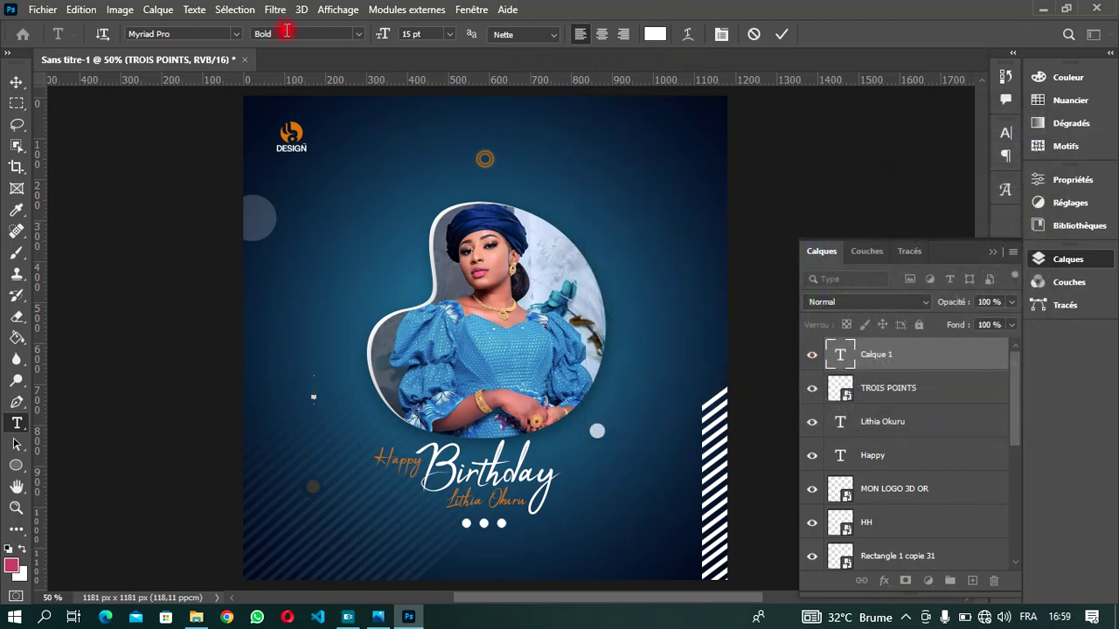
left_click_drag(386, 33, 383, 33)
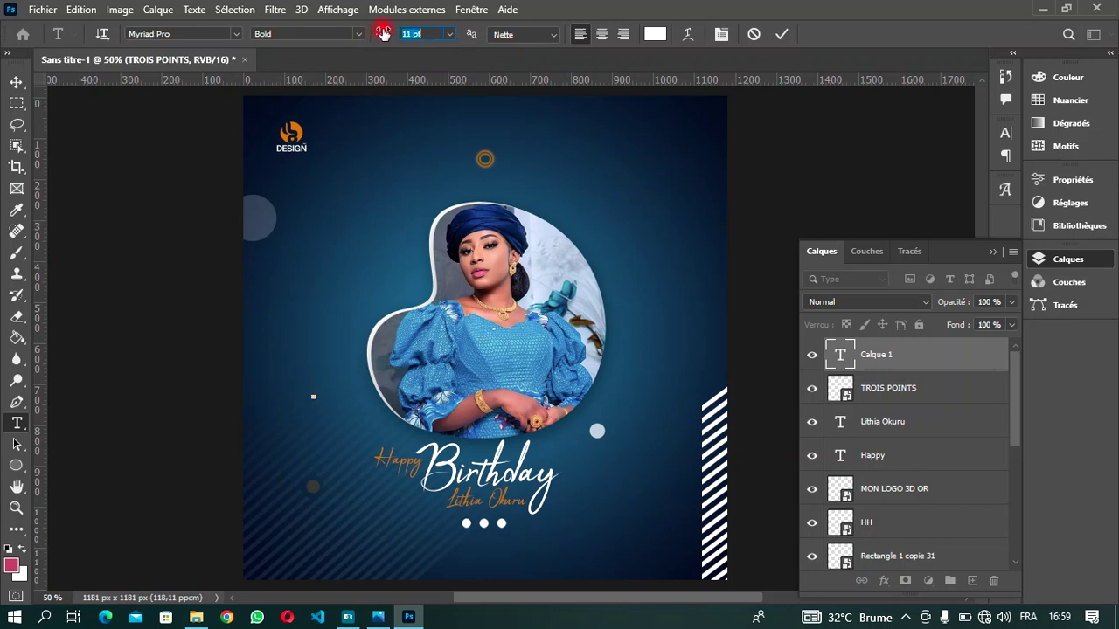
left_click_drag(383, 33, 380, 33)
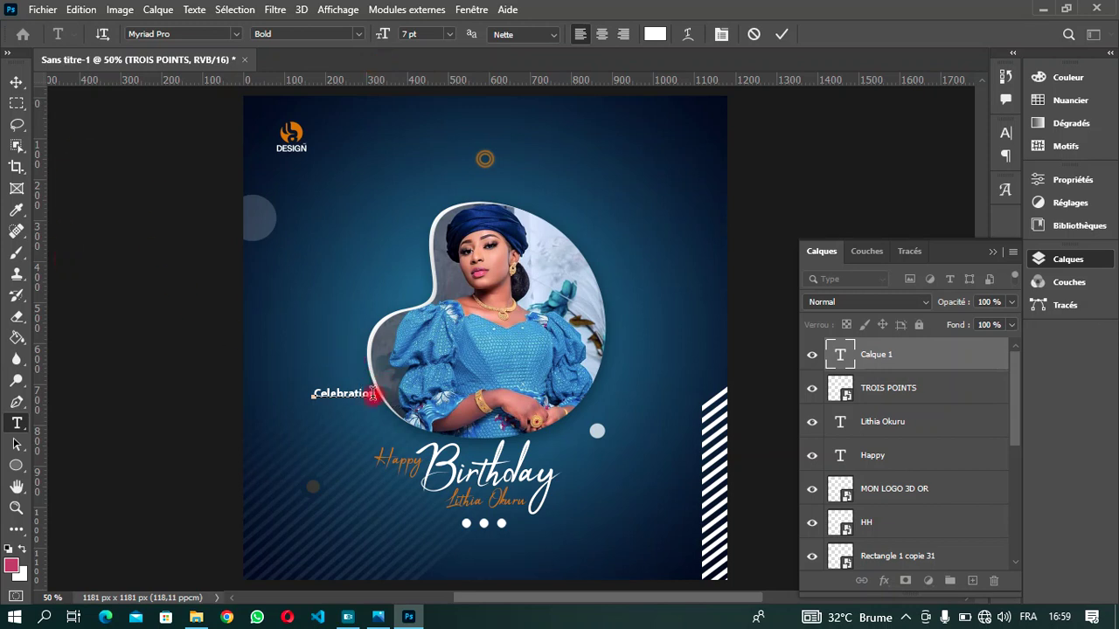
- Insert accented é characters from the Glyphs panel to spell Célébration
left_click_drag(374, 396, 334, 393)
left_click(1007, 189)
double_click(754, 215)
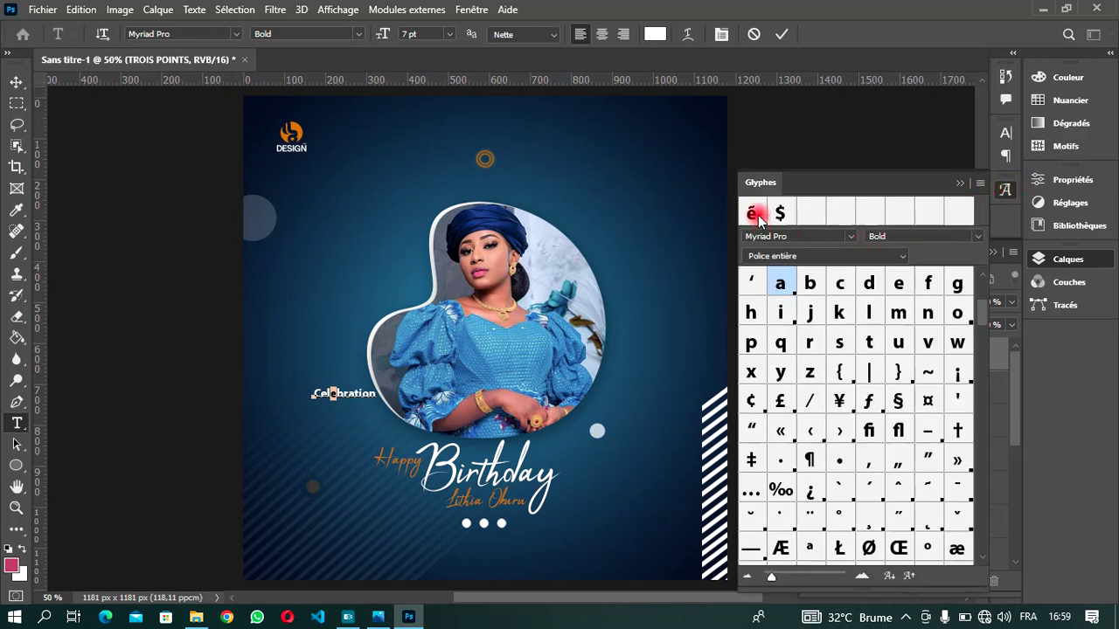
left_click(323, 392)
left_click(331, 396)
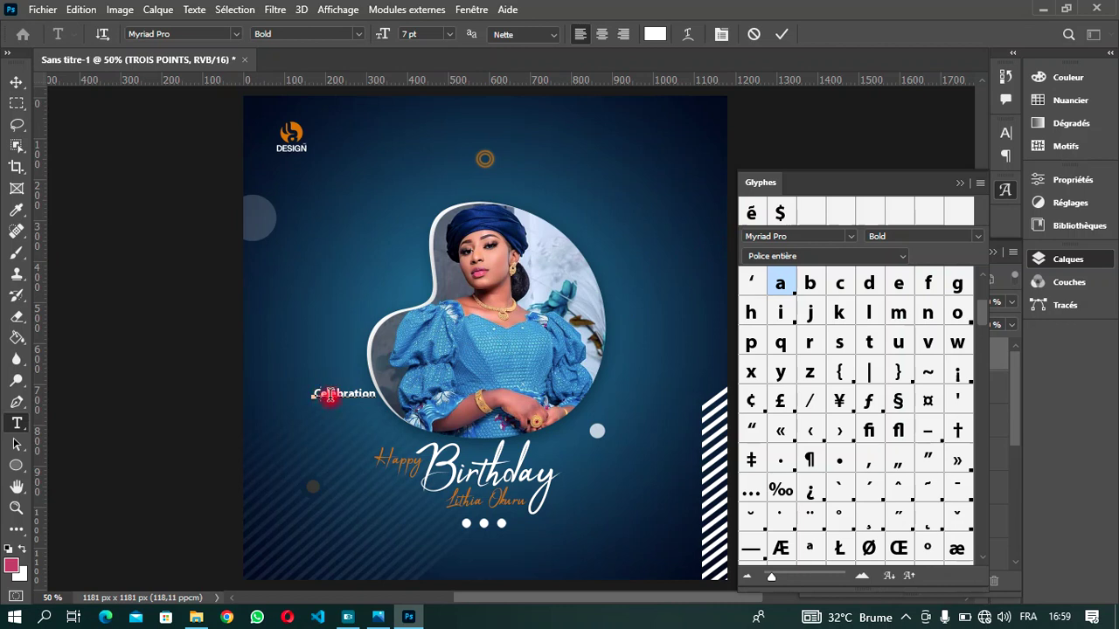
key("shift+Left")
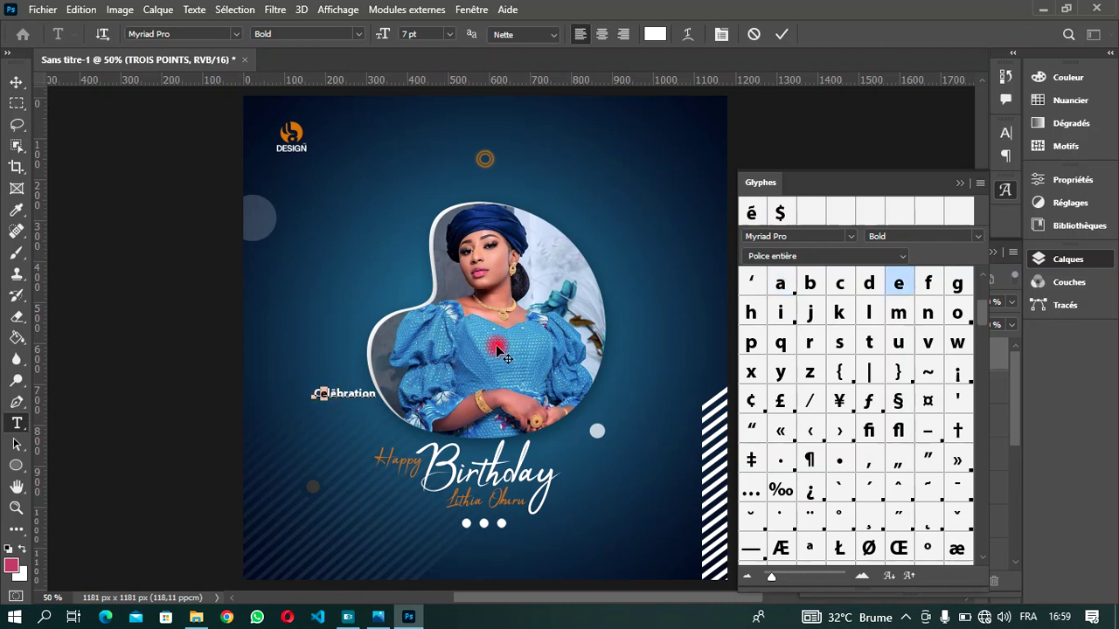
left_click(959, 183)
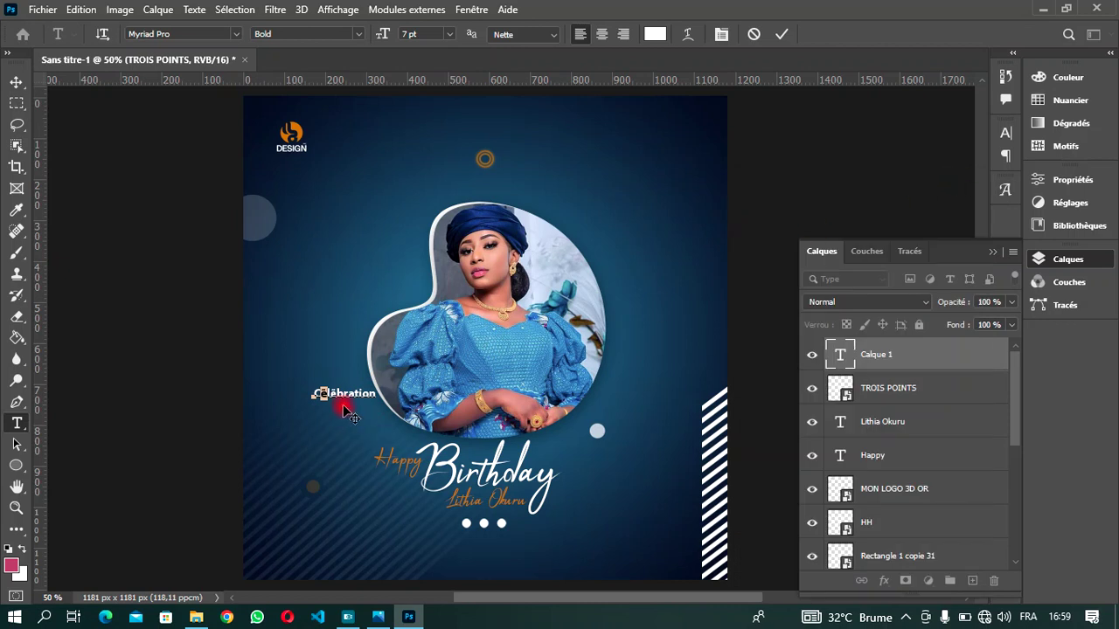
- Move Célébration beside the three dots, set it to 9 pt, and commit
left_click_drag(388, 411, 484, 517)
left_click(424, 35)
type("8")
key("Return")
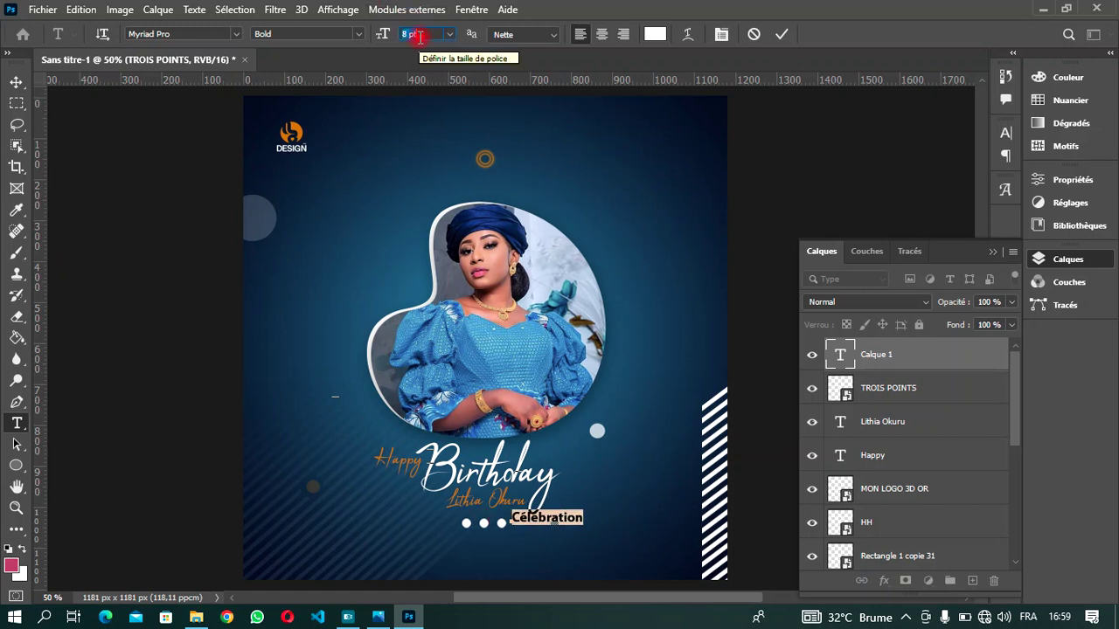
key("Up")
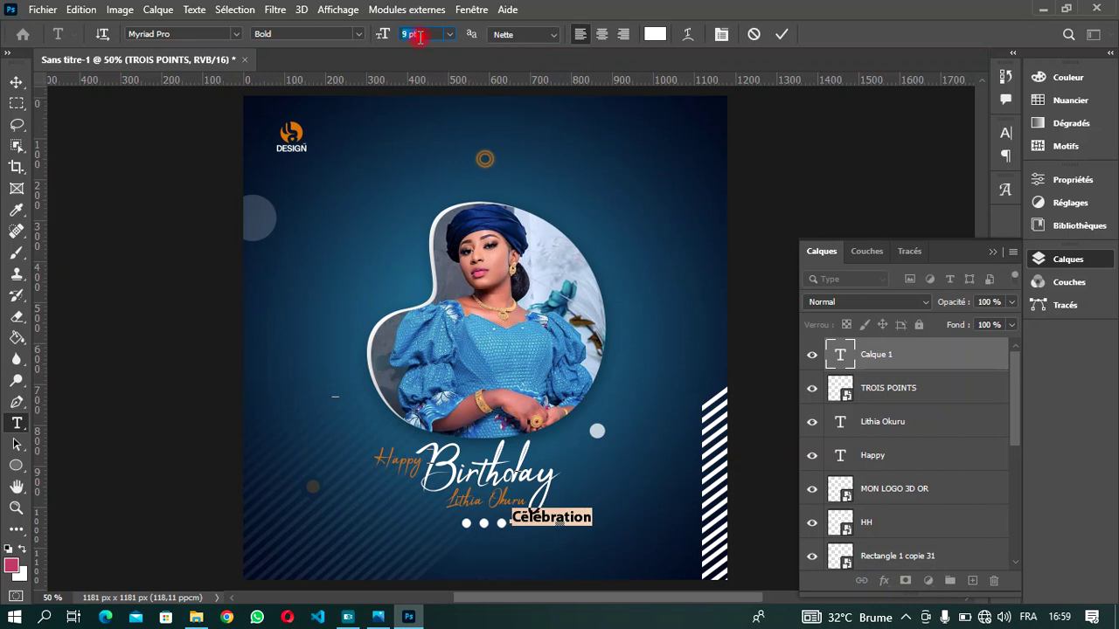
left_click(781, 34)
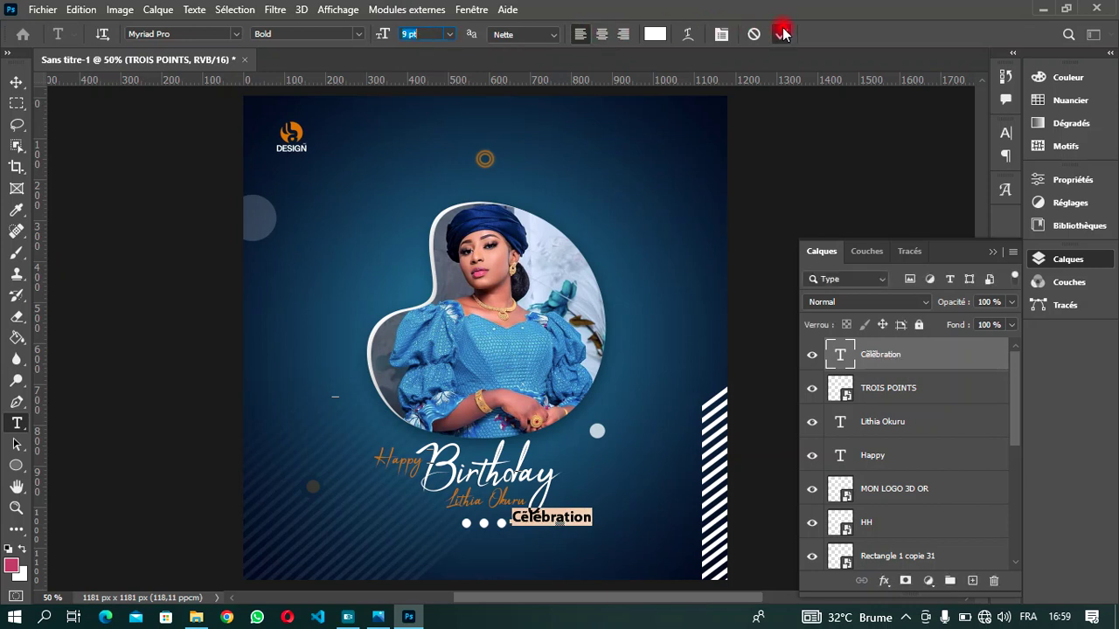
- Nudge Célébration down and left and shift the three dots left to align them
left_click(10, 80)
key("Down")
key("Down")
key("Down")
key("Down")
key("Down")
key("Down")
key("Down")
key("Down")
key("Down")
key("Down")
key("Down")
key("Down")
key("Down")
key("Down")
key("Down")
key("Down")
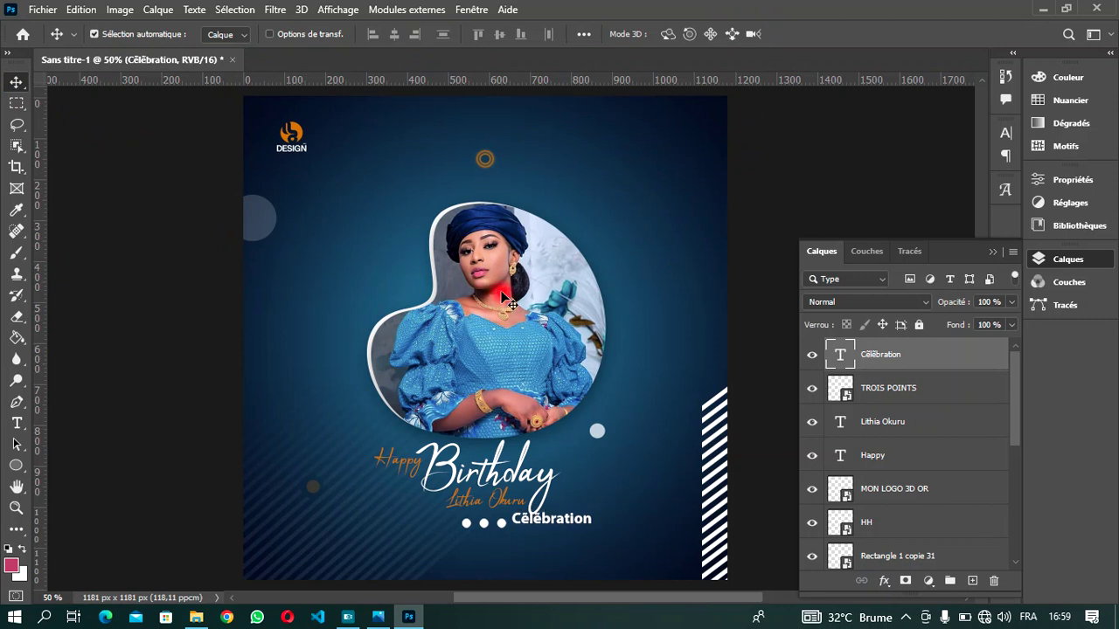
key("Left")
key("Left")
key("Left")
key("Left")
key("Left")
key("Left")
key("Left")
key("Left")
key("Left")
key("Left")
key("Left")
key("Left")
key("Left")
key("Left")
left_click(486, 523)
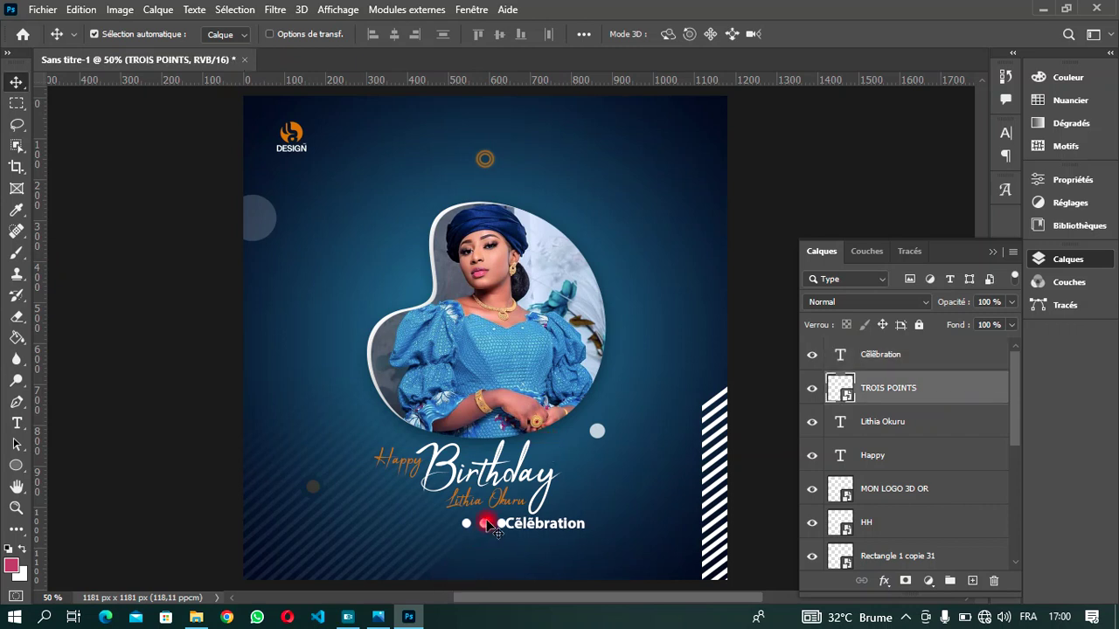
key("Left")
key("Left")
key("Left")
key("Left")
key("Left")
key("Left")
key("Left")
key("Left")
key("Left")
key("Left")
key("Left")
key("Left")
- Duplicate the three dots and place the copy beside the portrait's left edge
key("ctrl+j")
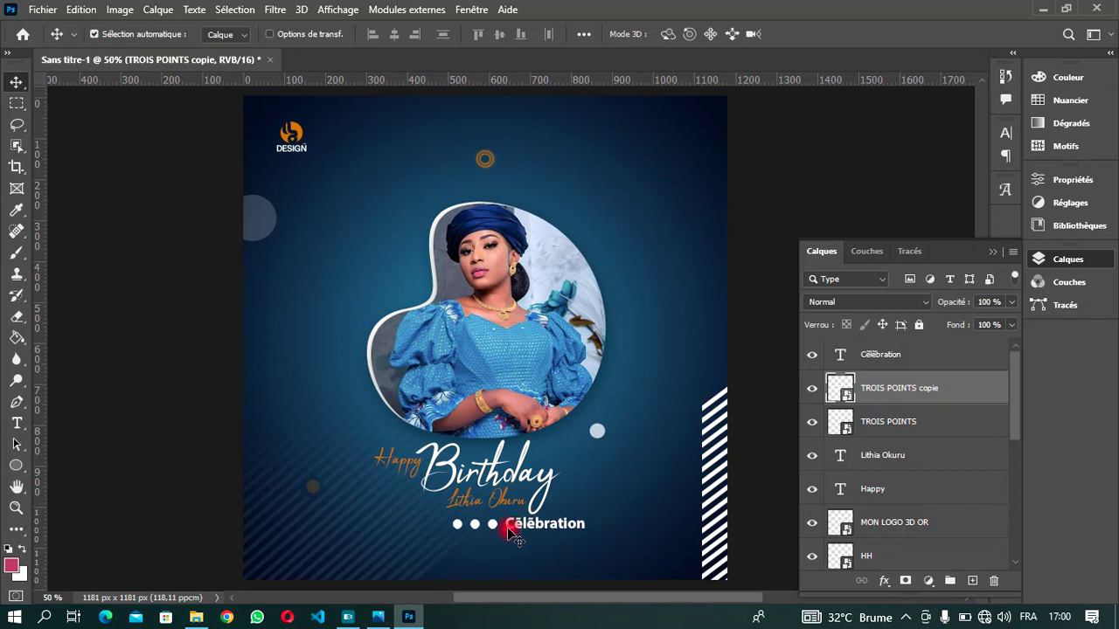
left_click_drag(494, 528, 406, 296)
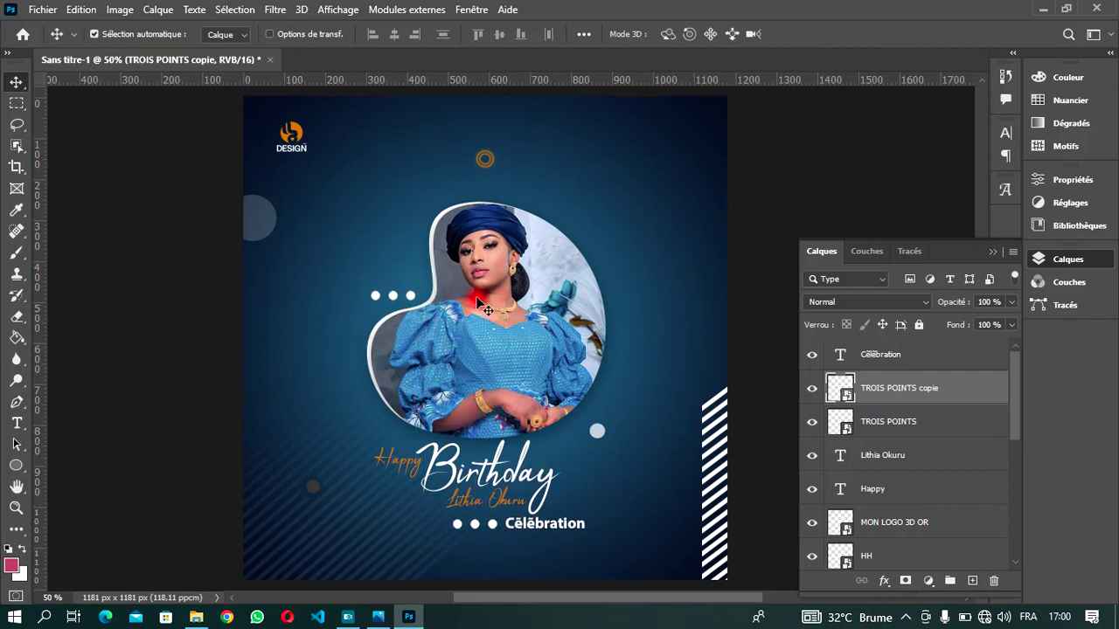
key("Right")
key("Right")
key("Right")
key("Right")
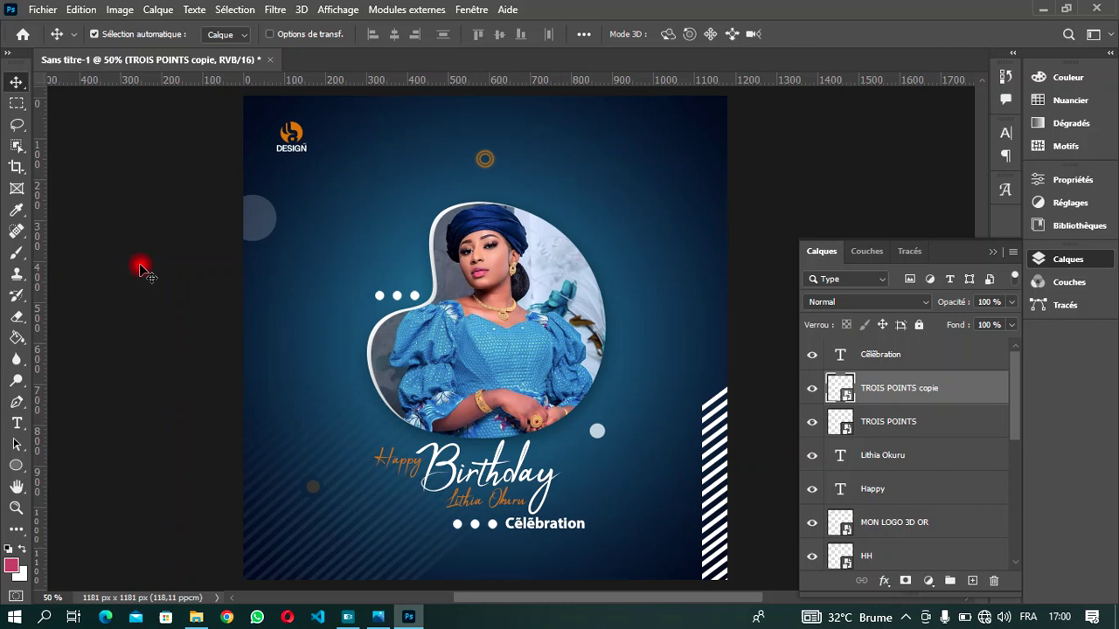
- Create a '19' text layer above the left dots in Arial Black
left_click(8, 429)
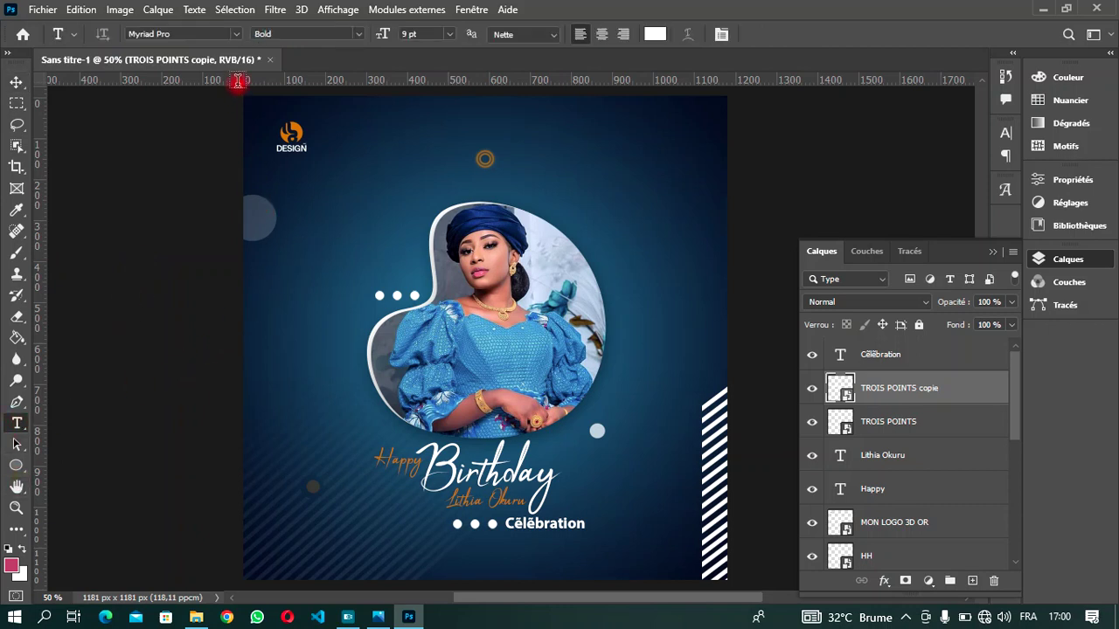
left_click(239, 35)
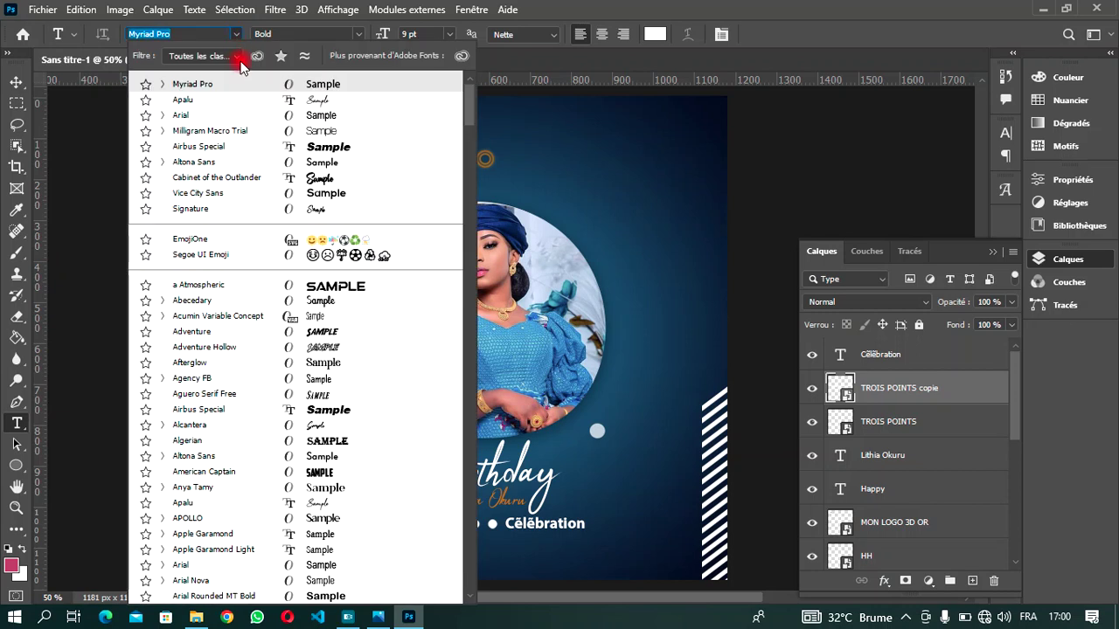
left_click(241, 118)
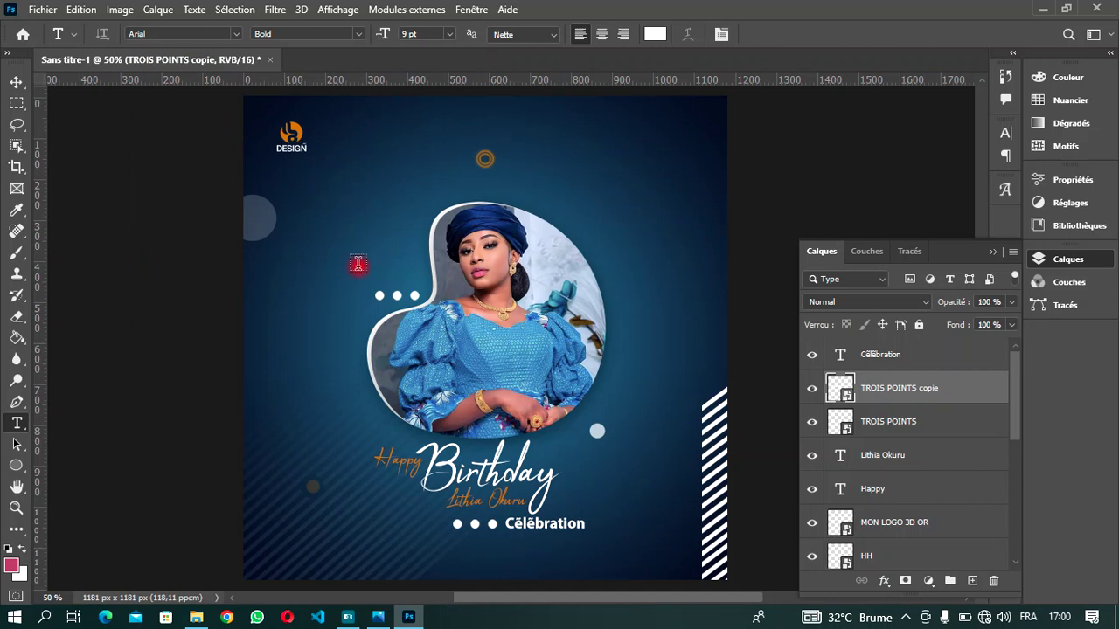
left_click(357, 263)
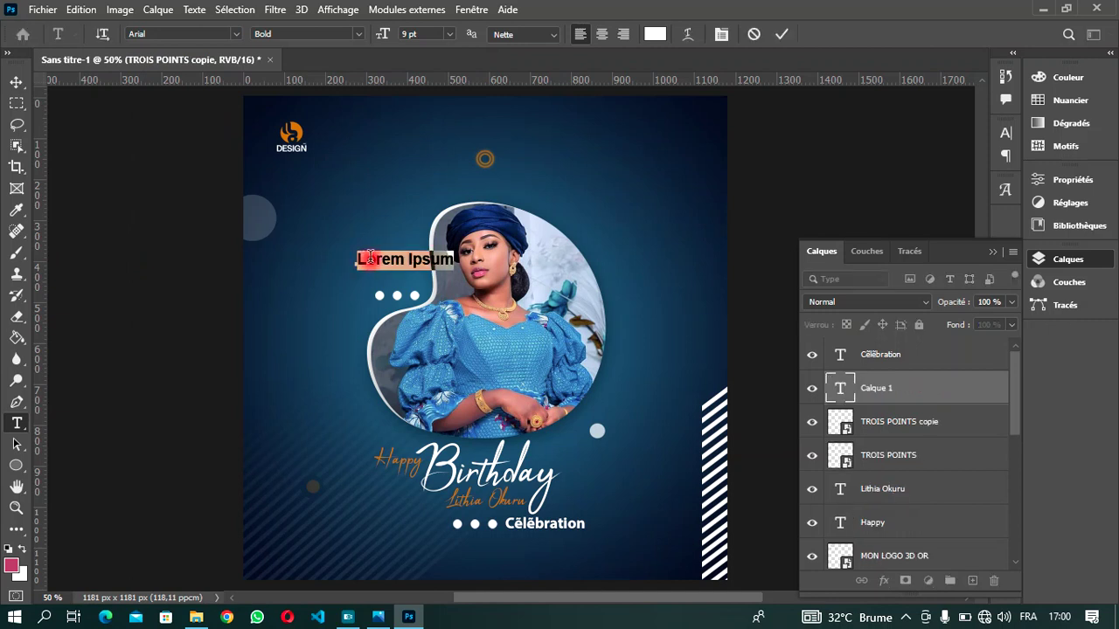
type("1")
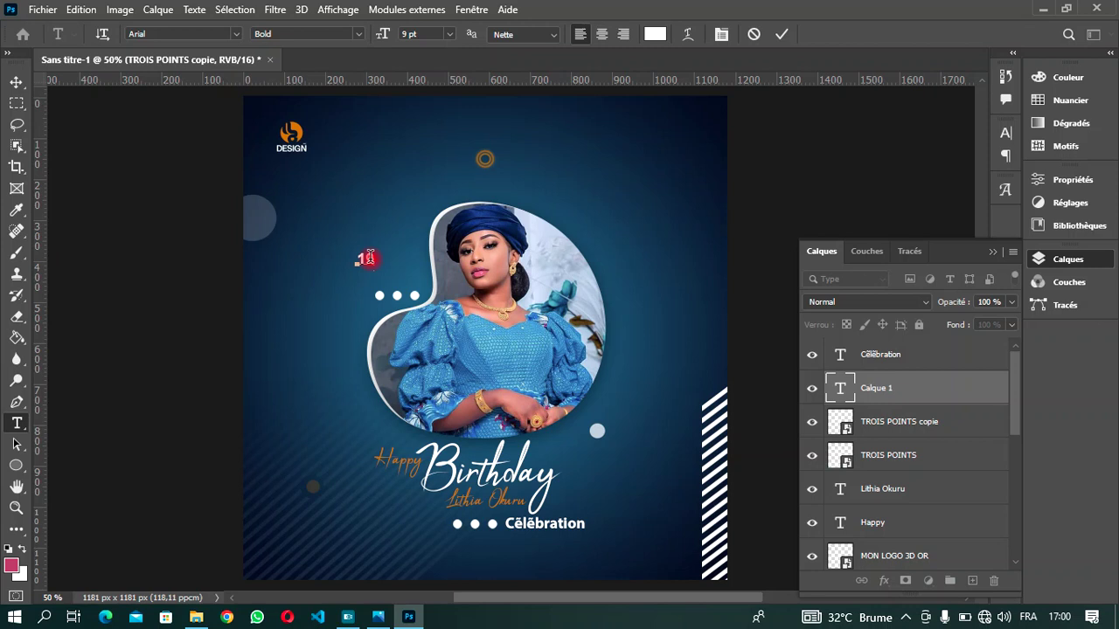
double_click(373, 253)
left_click(354, 37)
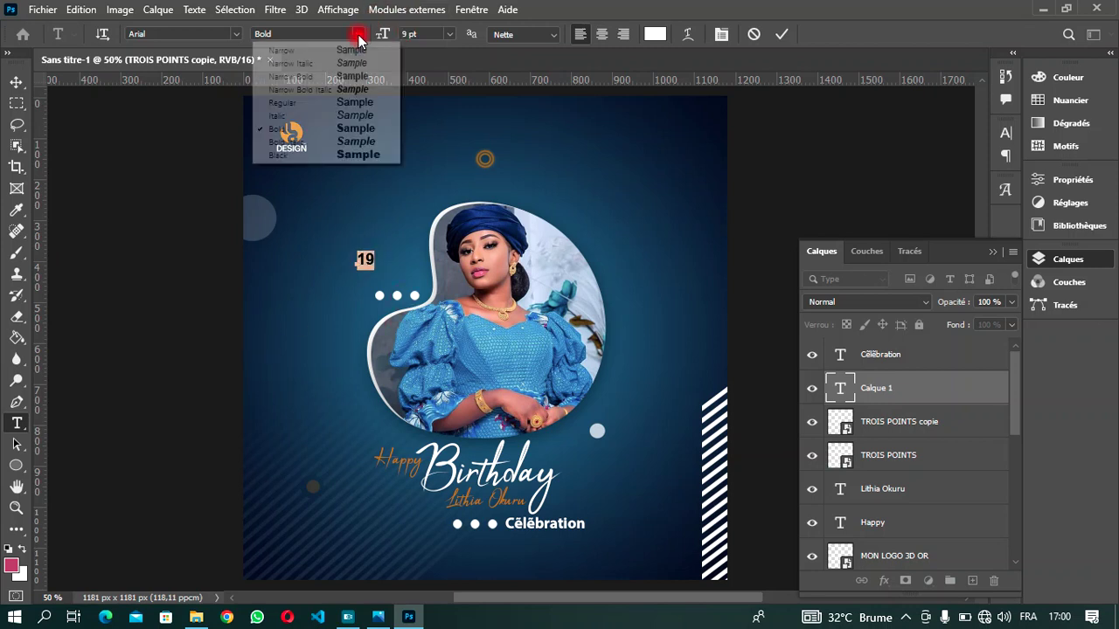
left_click(358, 155)
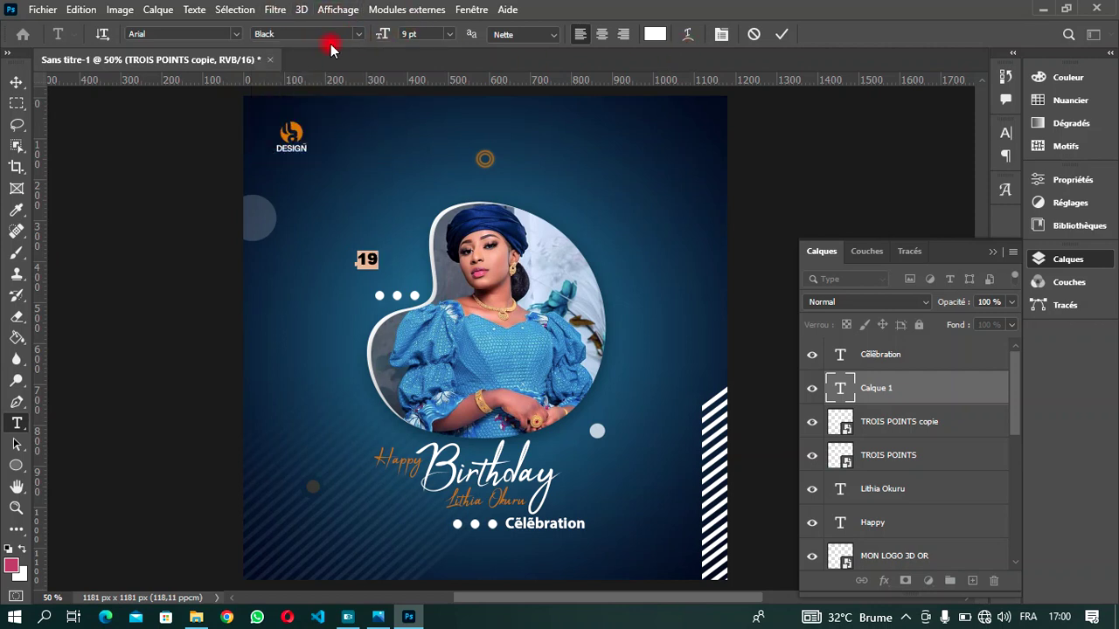
- Enlarge the 19 to about 23 pt, tighten tracking to -160, and commit
left_click_drag(382, 37, 398, 38)
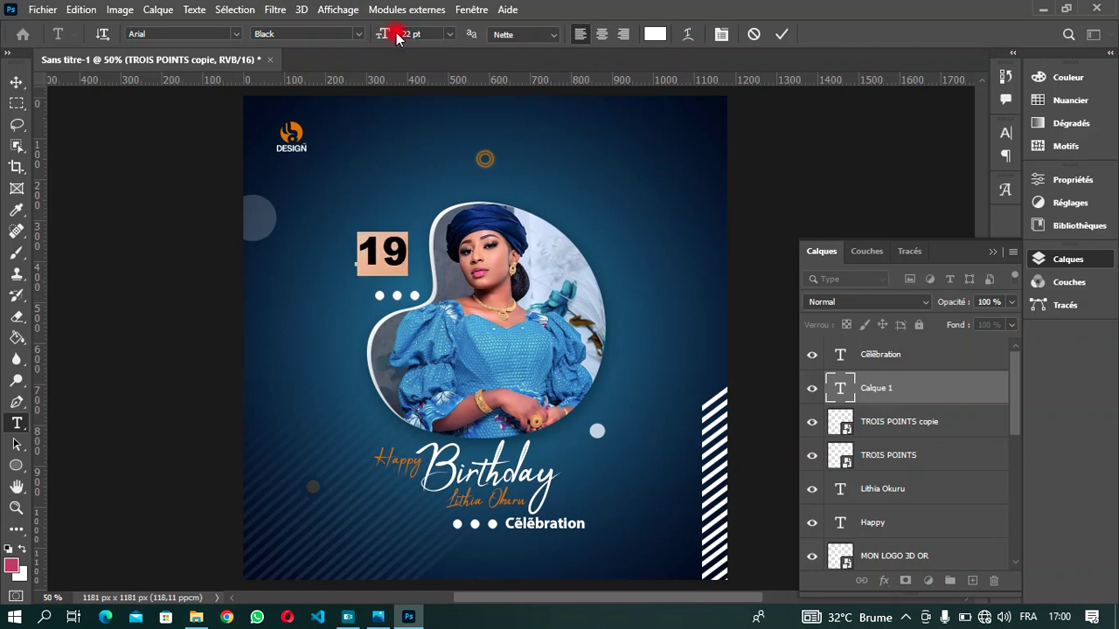
left_click(721, 34)
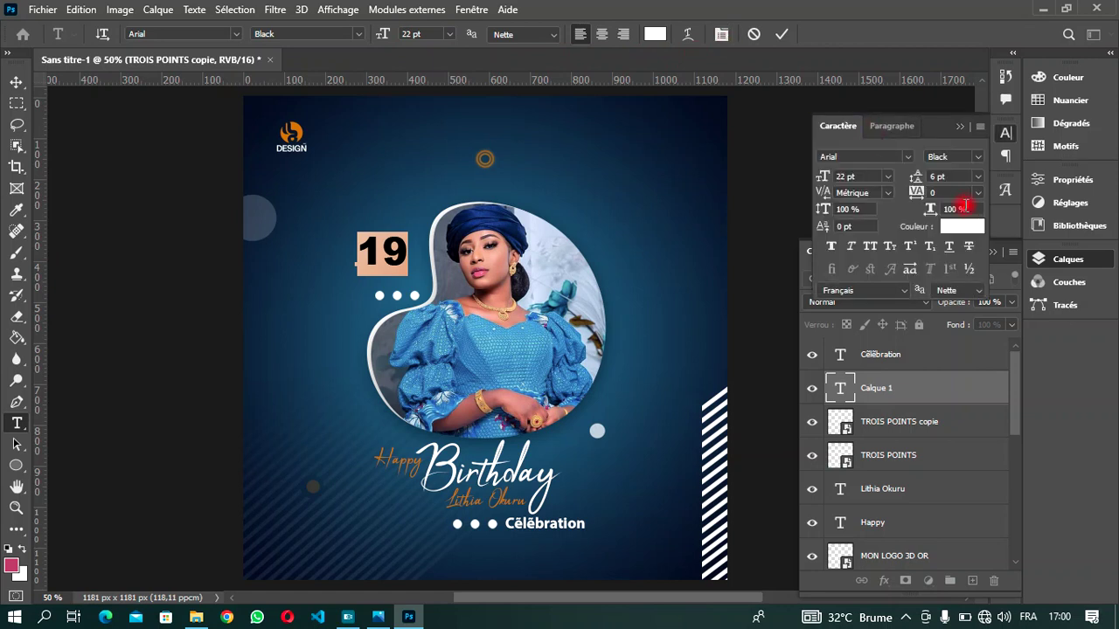
key("Down")
key("Down")
key("Down")
key("Down")
key("Down")
key("Down")
key("Down")
key("Down")
key("Down")
key("Down")
key("Down")
key("Down")
key("Down")
key("Down")
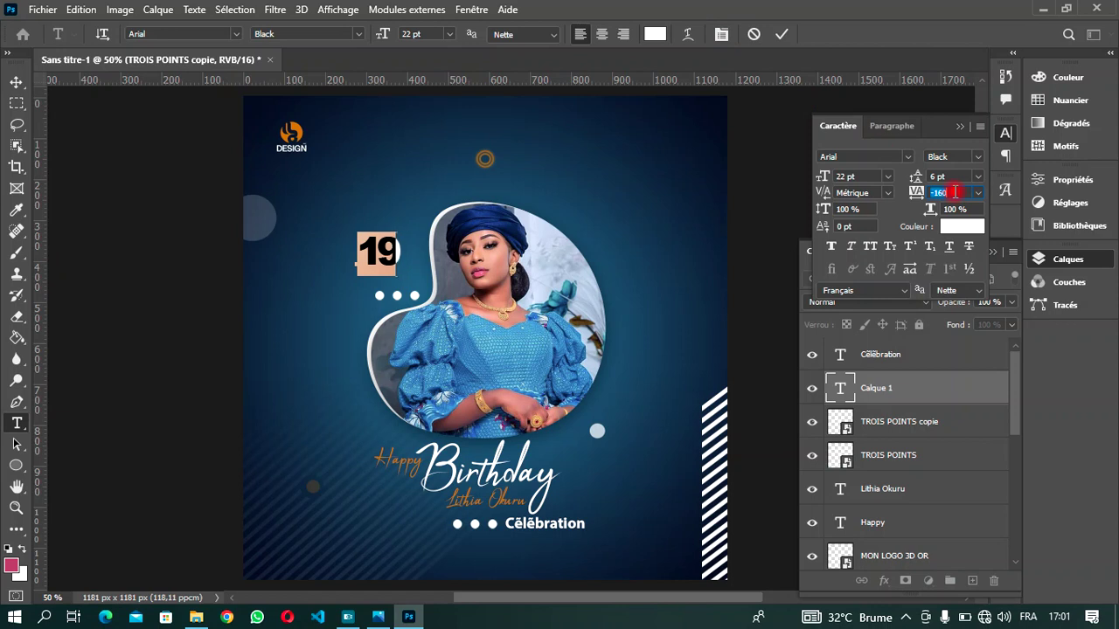
key("Down")
key("Down")
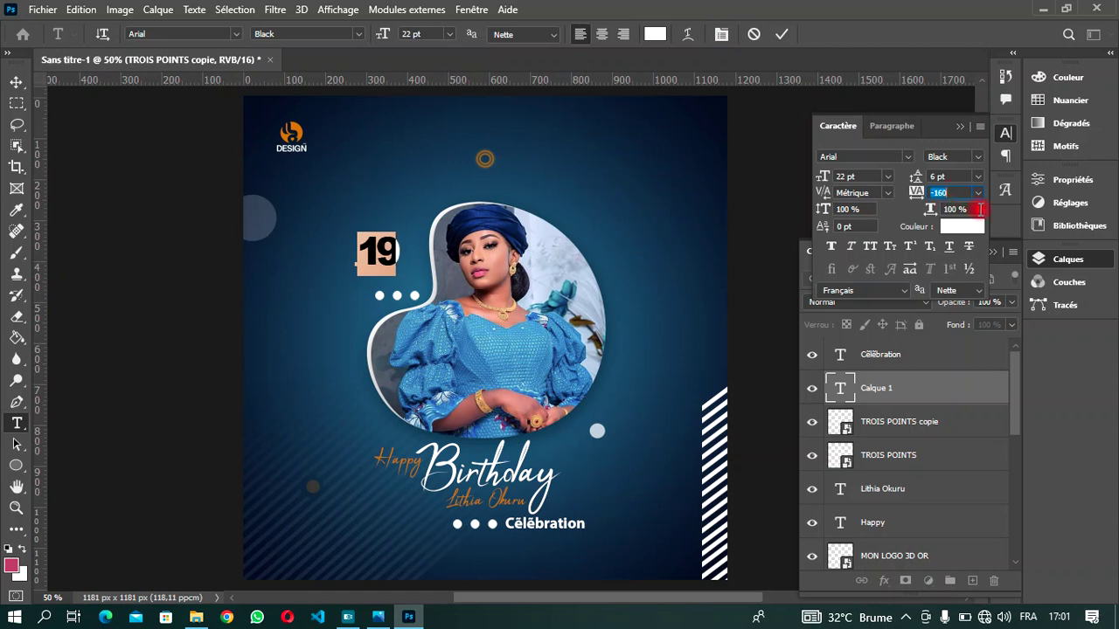
left_click(960, 128)
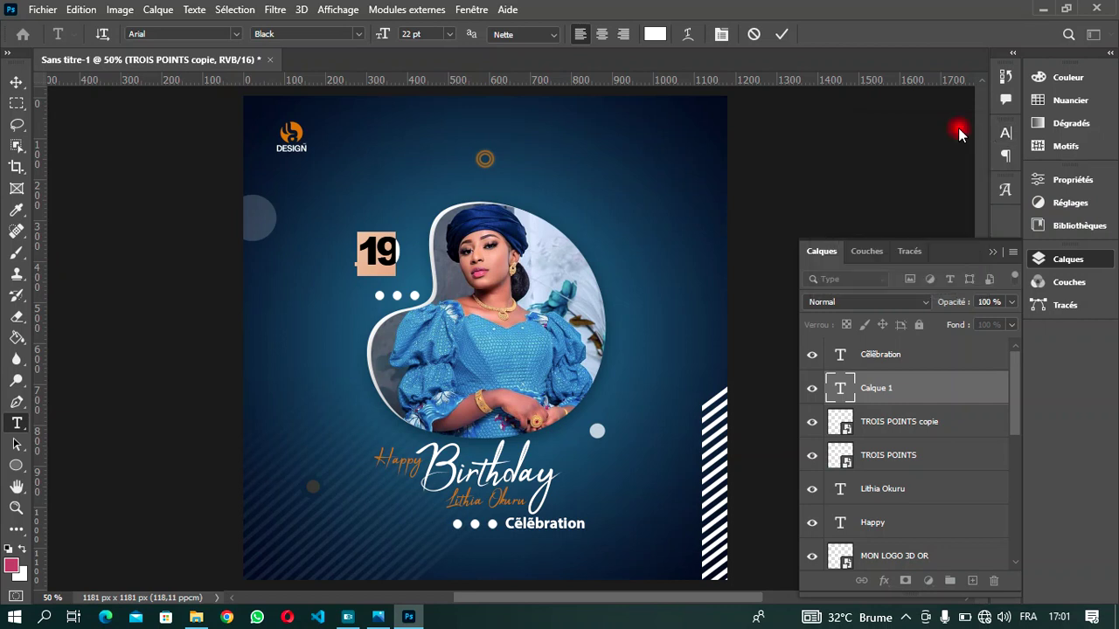
left_click(413, 259)
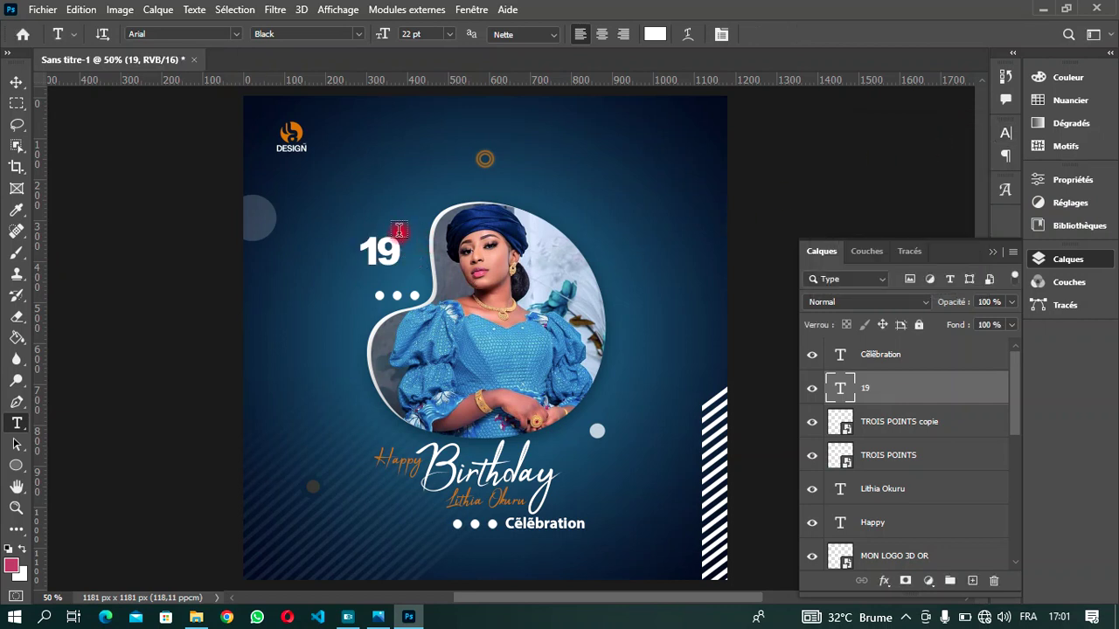
- Nudge the 19 into place just above the copied three dots
left_click(16, 82)
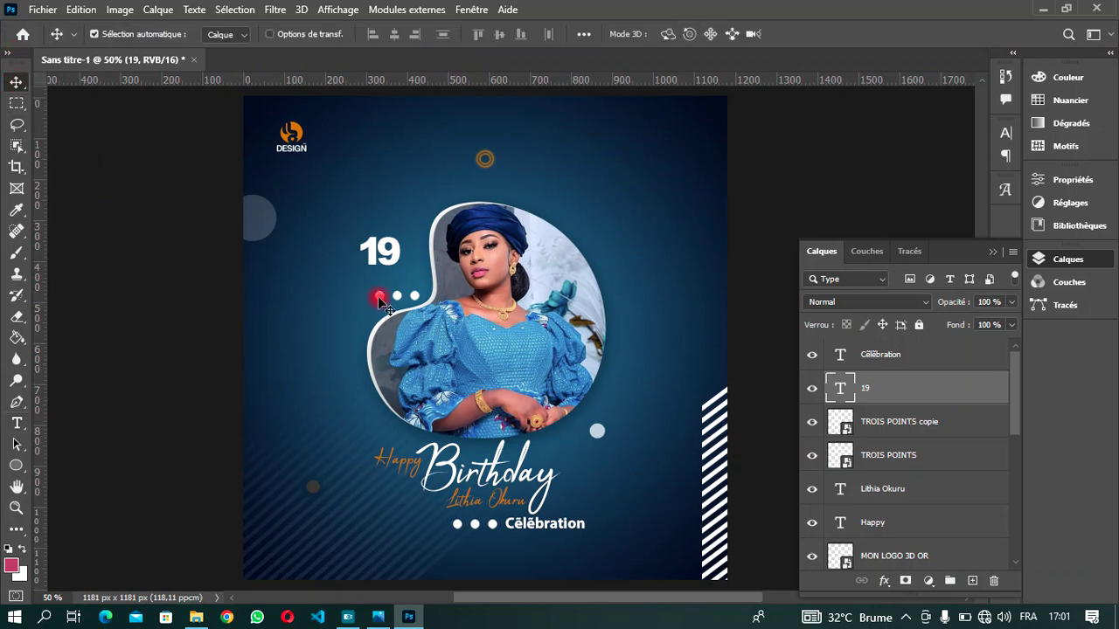
key("Right")
key("Right")
key("Right")
key("Right")
key("Right")
key("Right")
key("Right")
key("Right")
key("Right")
key("Right")
key("Right")
key("Right")
key("Right")
key("Right")
key("Right")
key("Right")
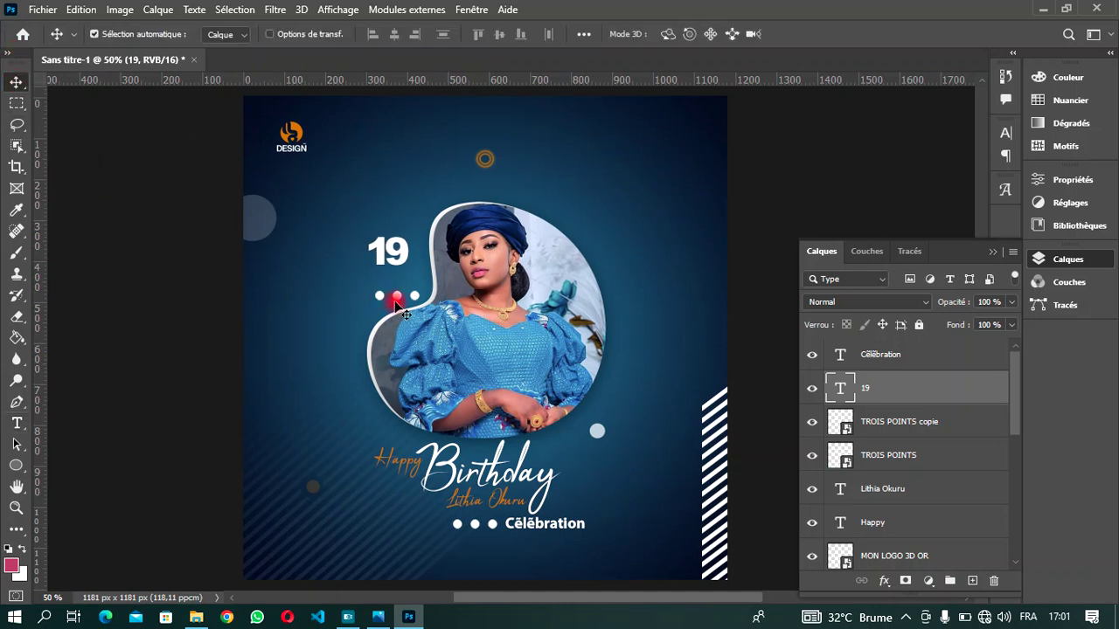
key("Down")
key("Down")
key("Down")
key("Down")
key("Down")
key("Down")
key("Down")
key("Down")
key("Down")
key("Down")
key("Down")
key("Down")
key("Down")
key("Down")
key("Down")
key("Down")
key("Down")
key("Down")
key("Down")
key("Down")
key("Right")
key("Right")
key("Right")
key("Right")
key("Right")
key("Right")
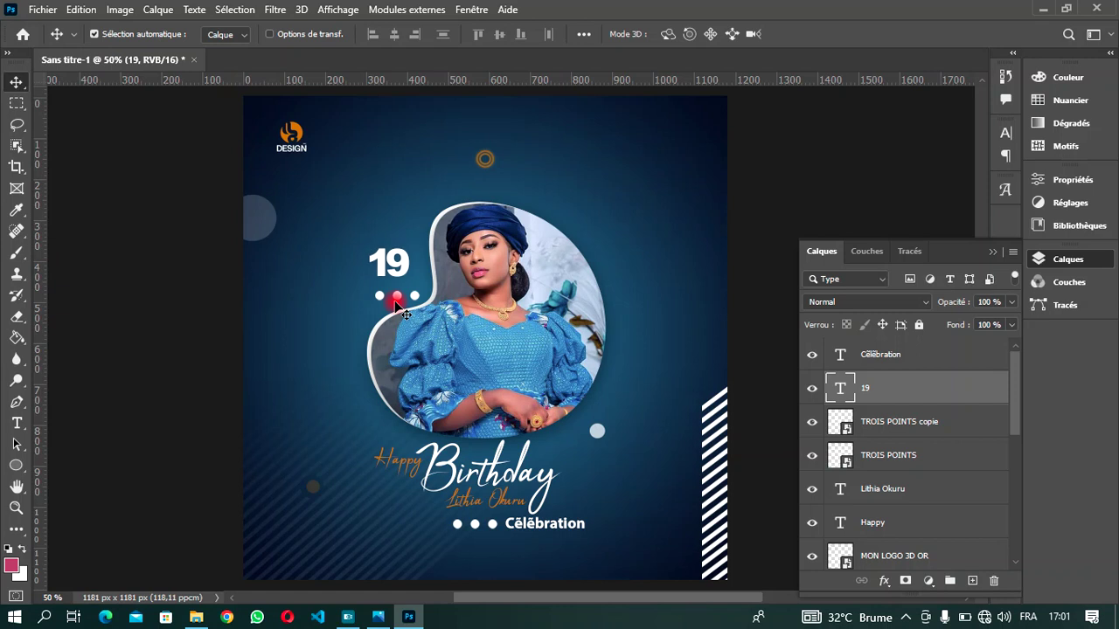
key("Right")
key("Right")
key("Right")
key("Right")
key("Right")
key("Right")
key("Right")
key("Right")
key("Right")
key("Right")
key("Right")
key("Right")
key("Down")
key("Down")
key("Down")
key("Down")
key("Down")
key("Down")
key("Down")
key("Down")
key("Down")
key("Down")
key("Down")
key("Down")
key("Down")
key("Down")
key("Down")
key("Down")
key("Down")
key("Down")
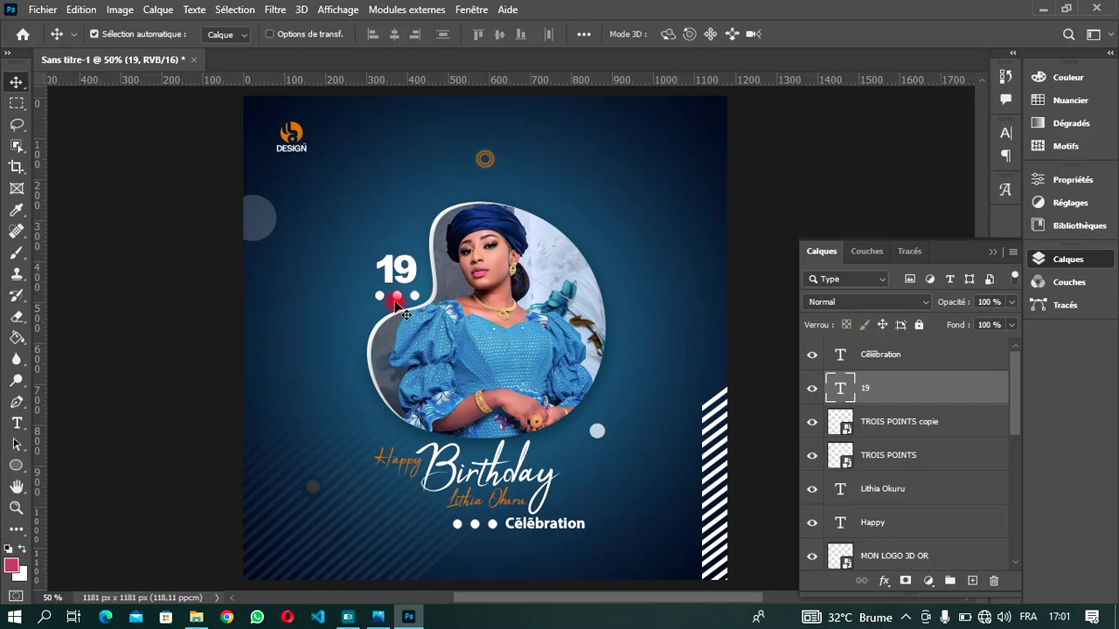
key("Left")
key("Left")
key("Down")
key("Down")
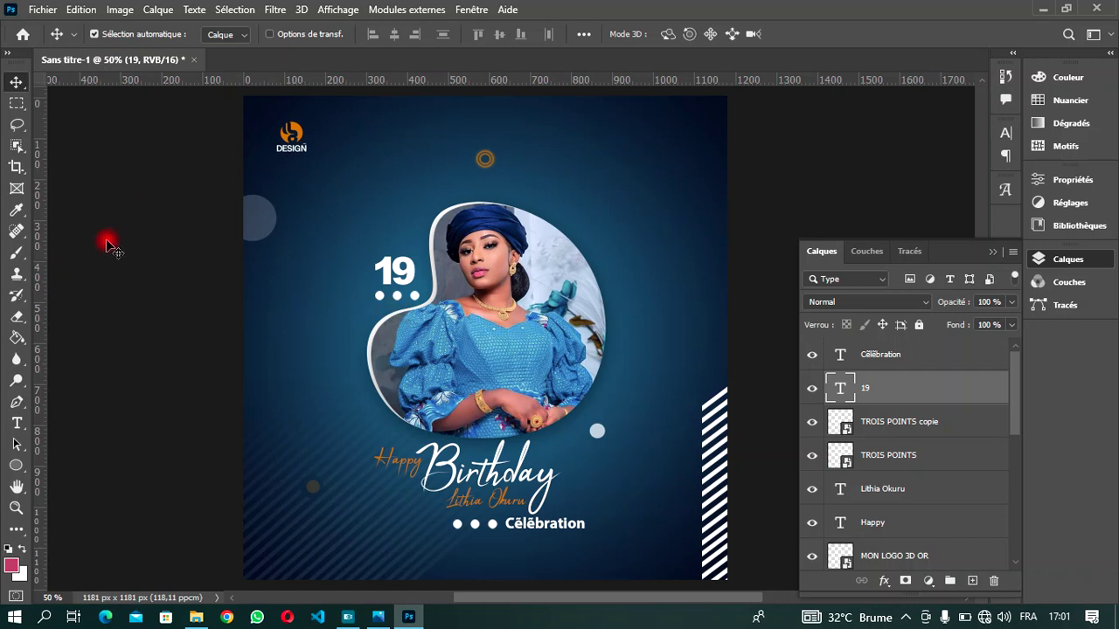
- Add 'Juin' above the 19 in Myriad Pro Bold, coloured with the logo's orange
key("t")
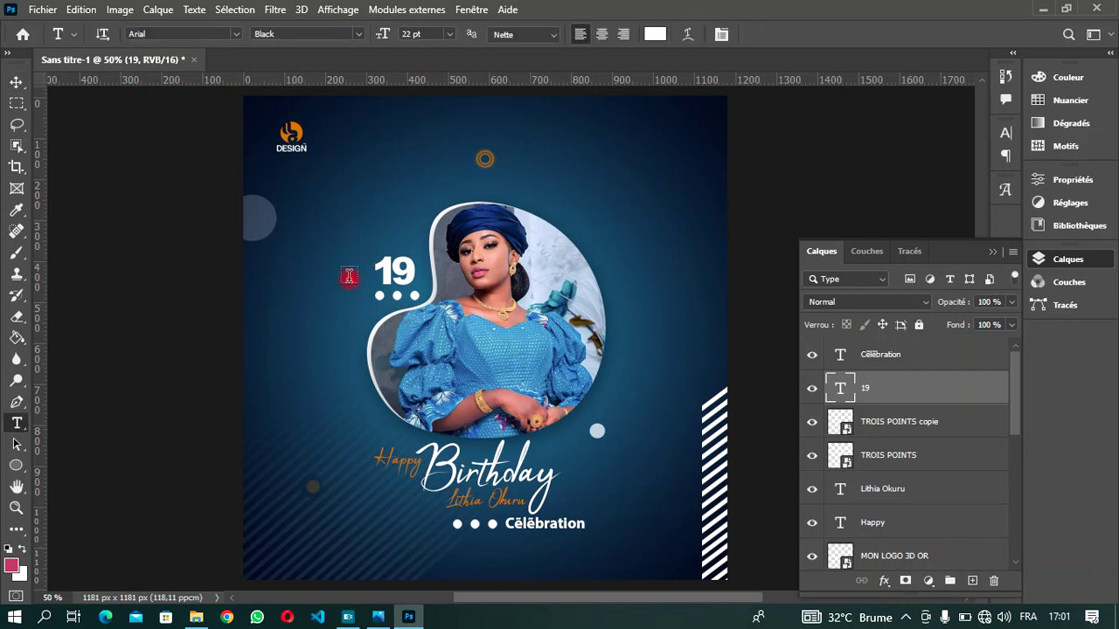
left_click(368, 223)
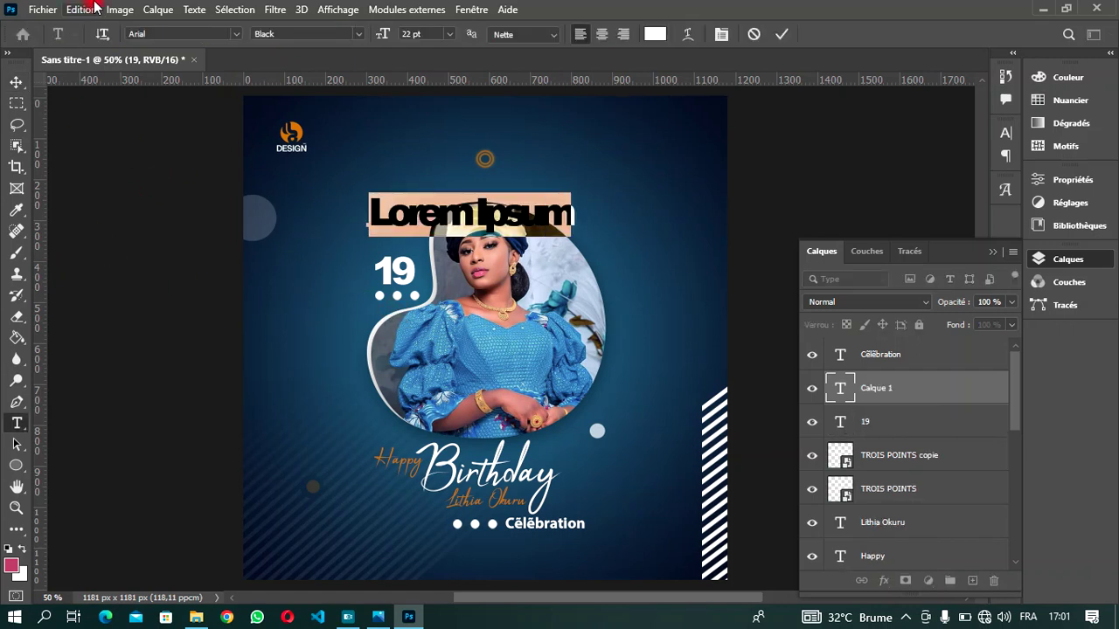
left_click(236, 33)
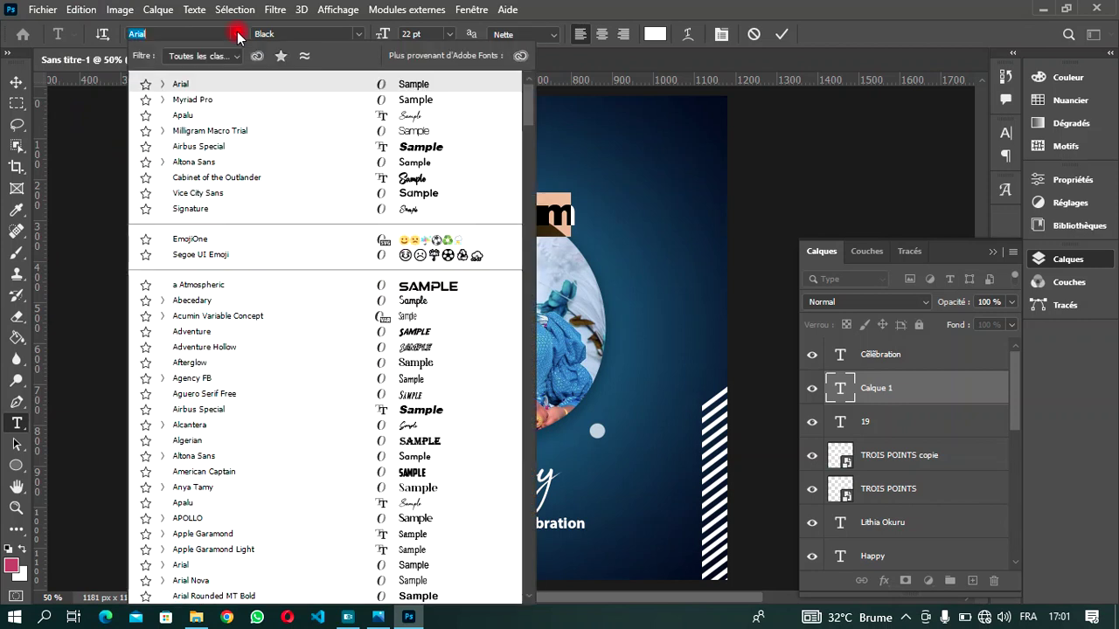
left_click(236, 100)
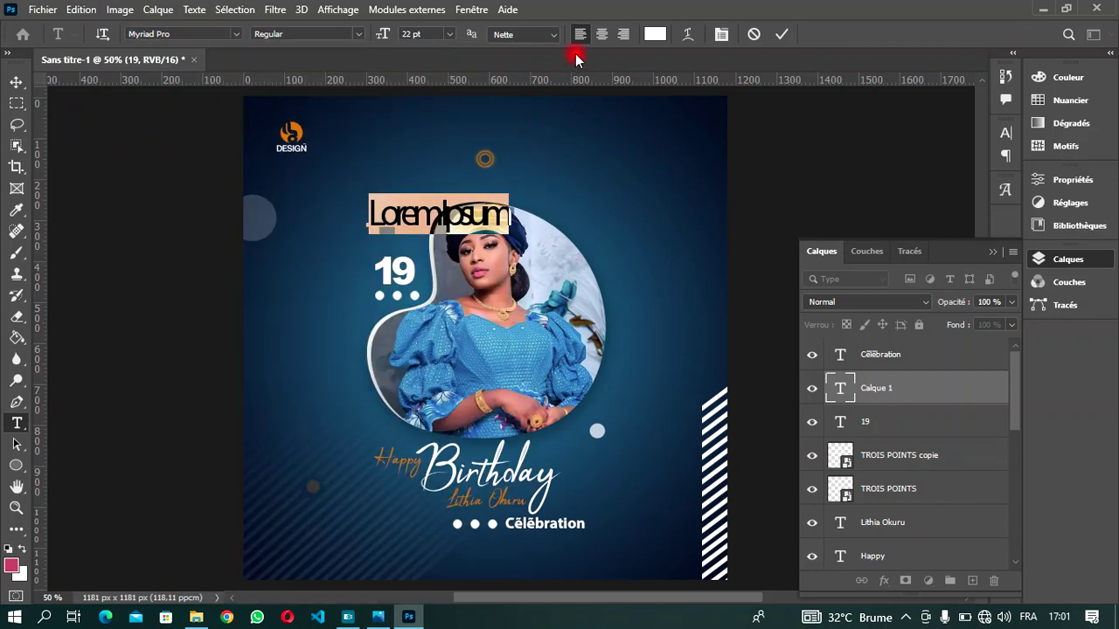
left_click(353, 33)
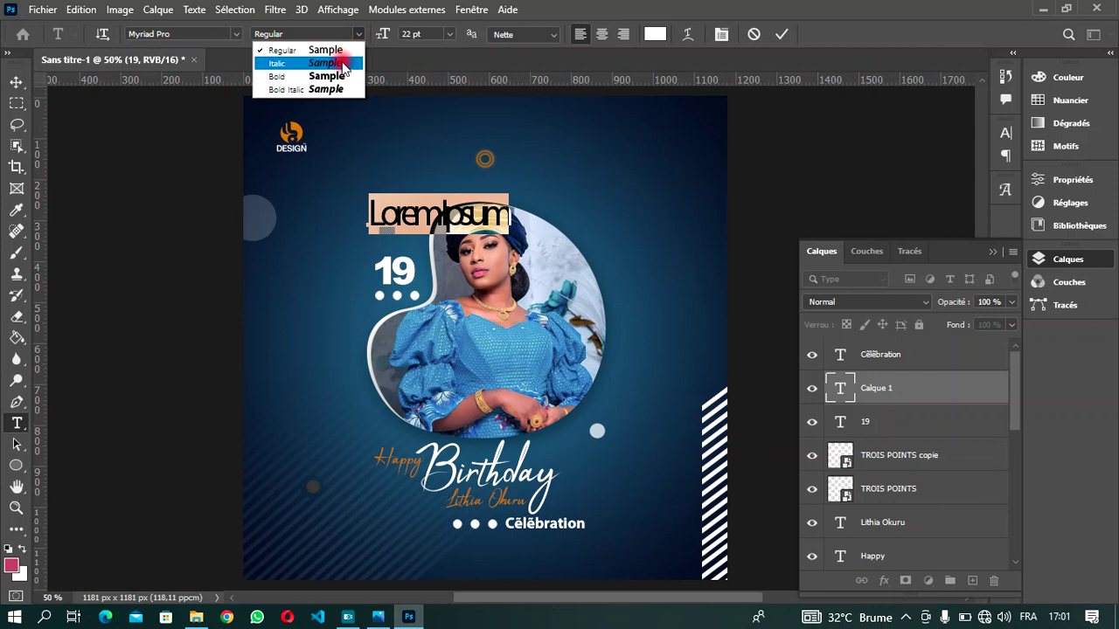
left_click(350, 77)
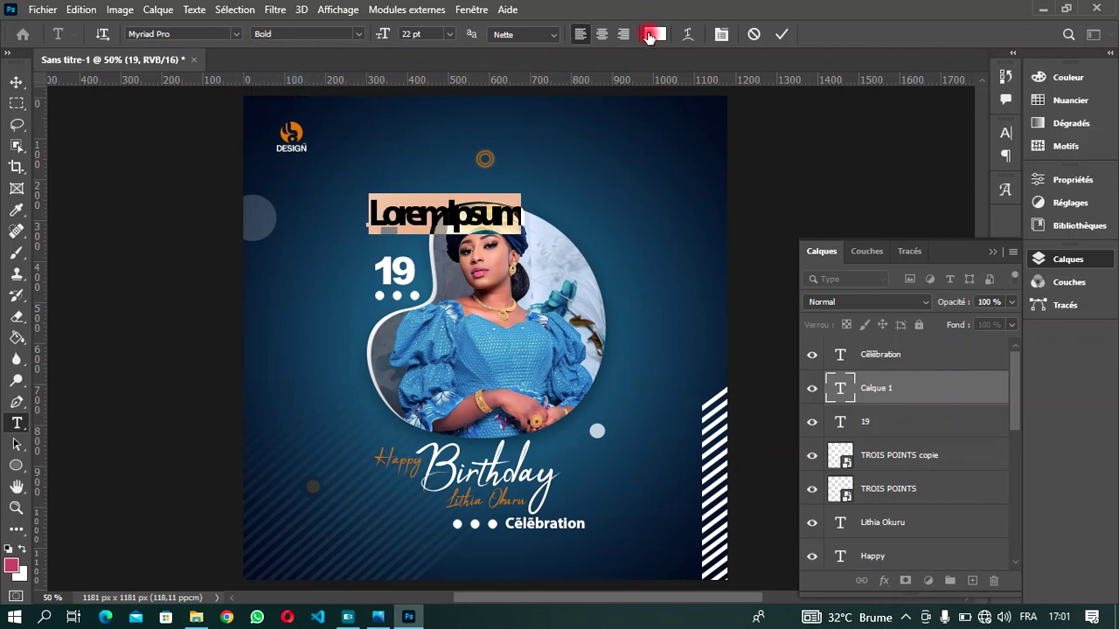
left_click(655, 34)
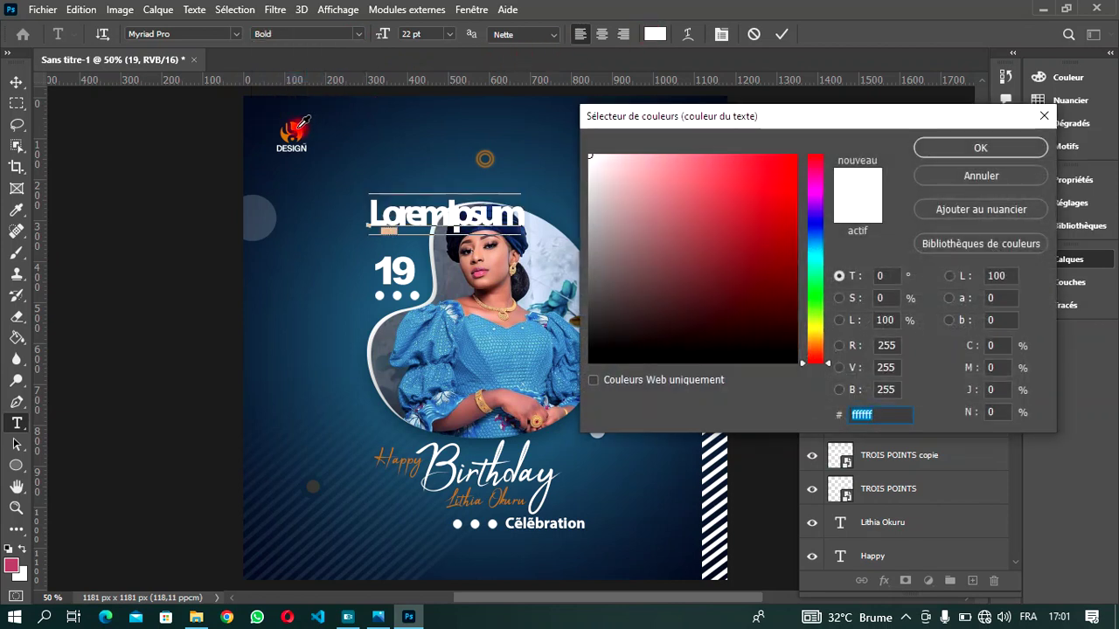
left_click(291, 133)
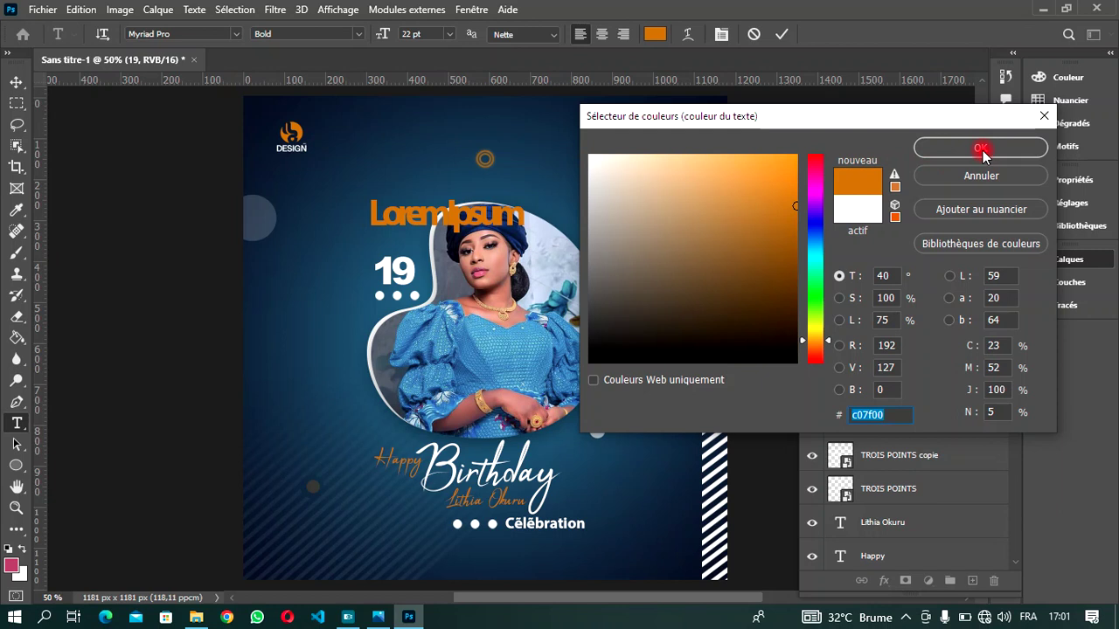
left_click(980, 149)
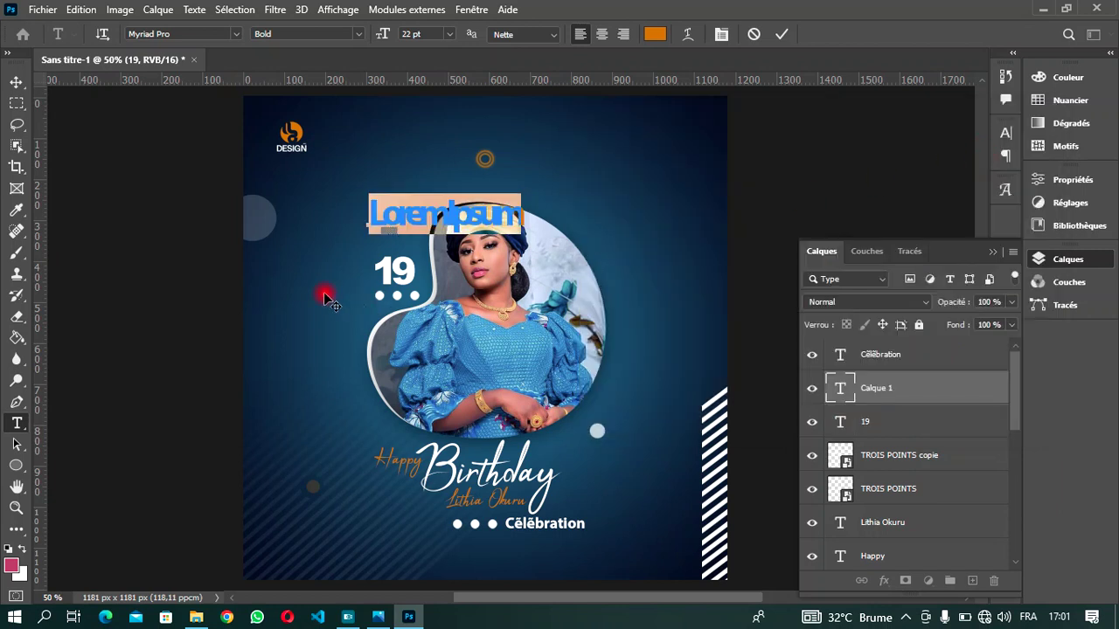
type("Juin")
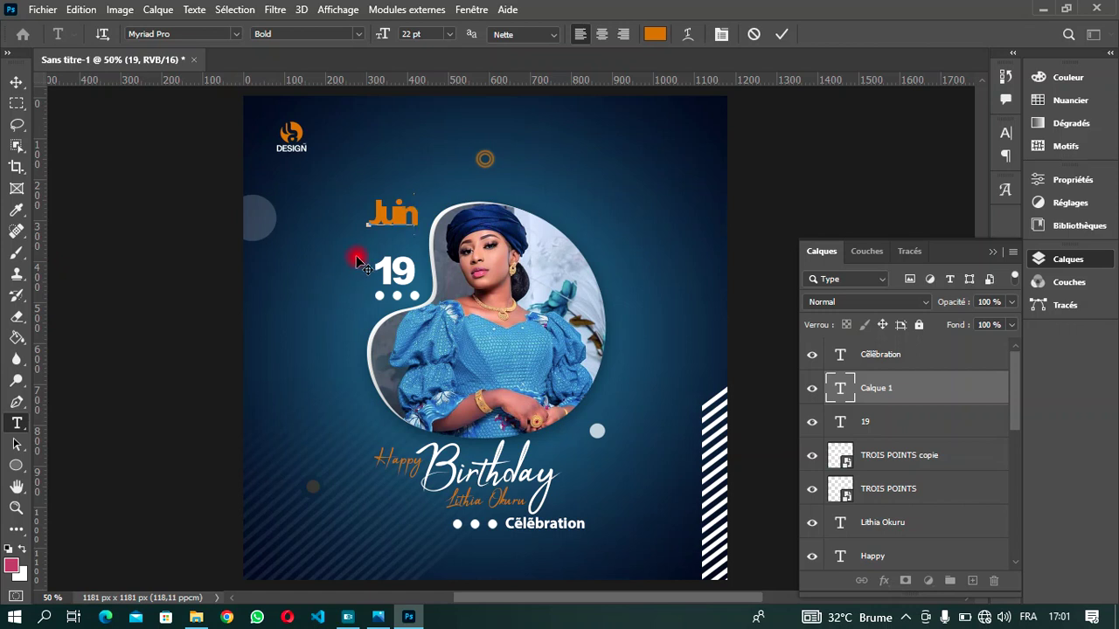
- Set Juin's letter spacing to -100 and commit
left_click_drag(420, 215, 362, 219)
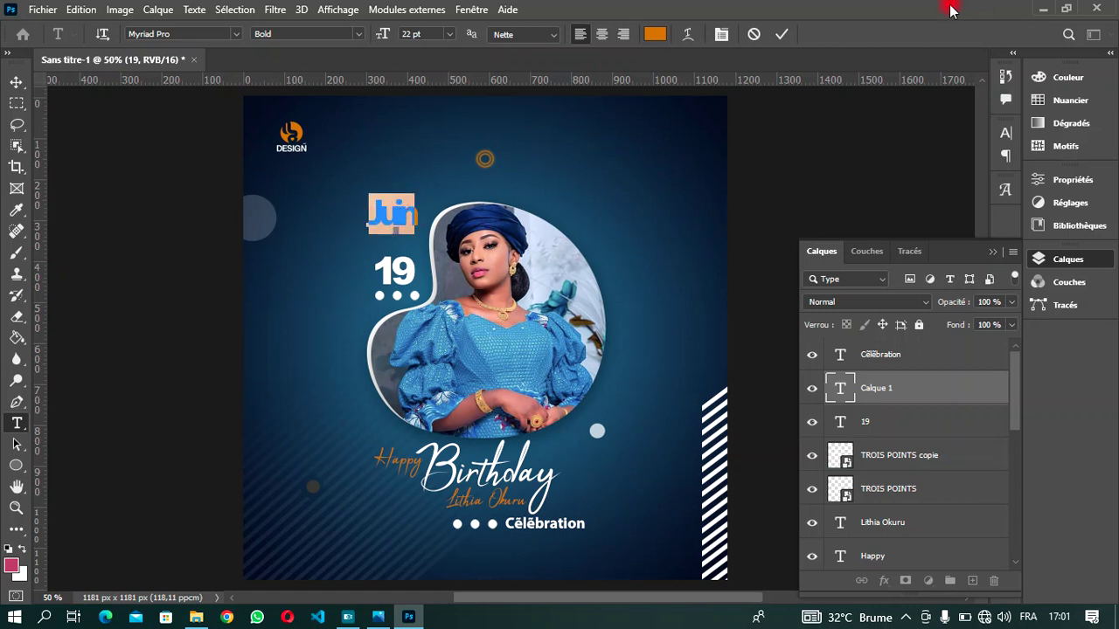
left_click(721, 34)
left_click(949, 197)
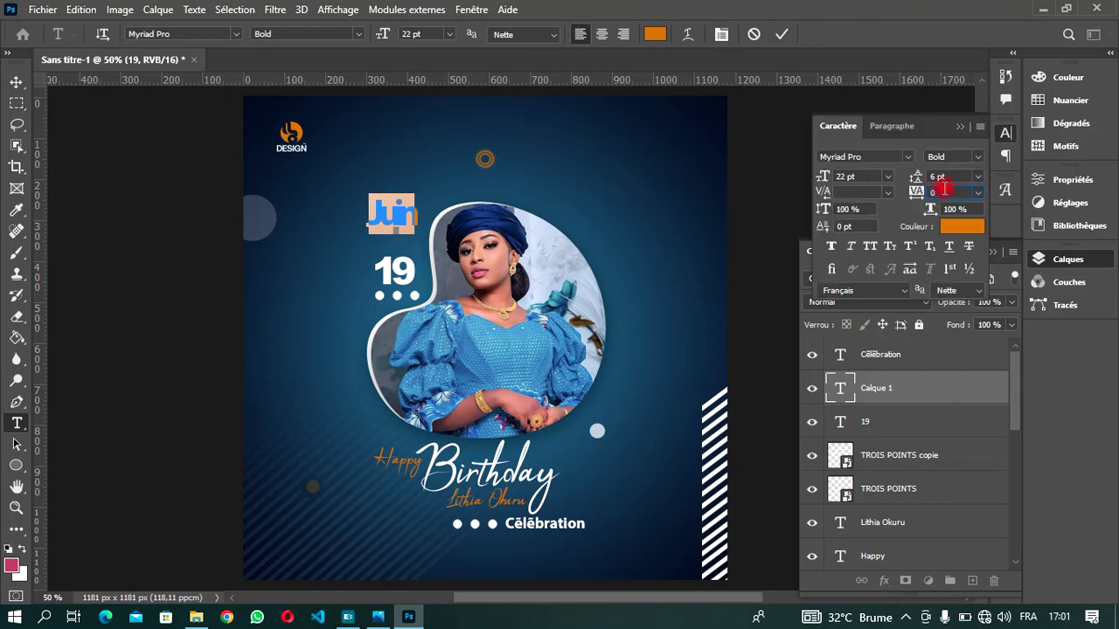
type("0")
key("Return")
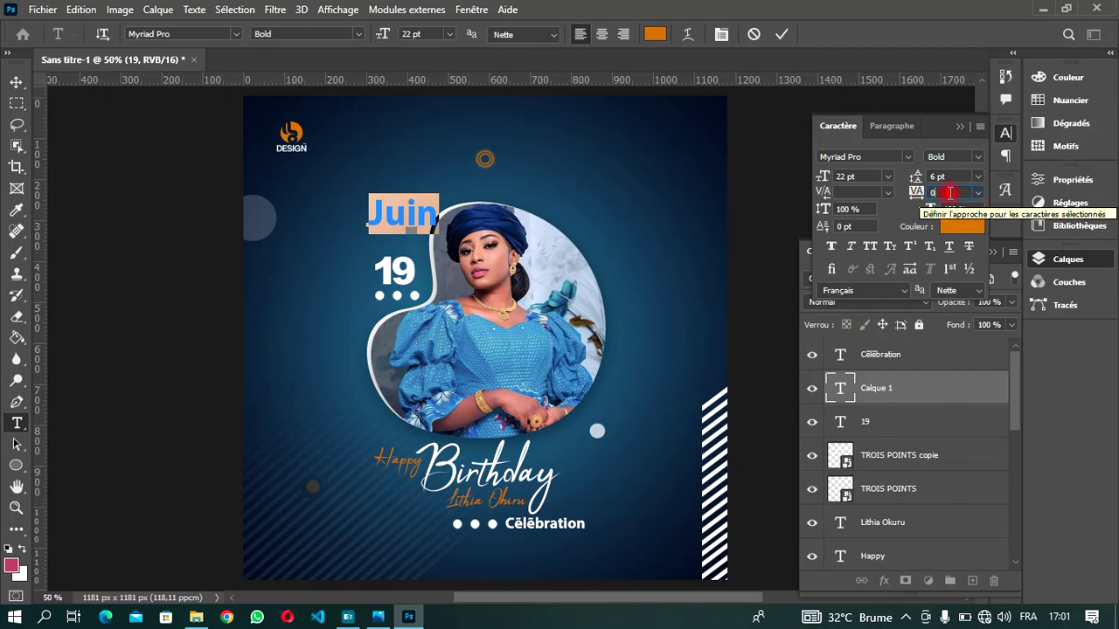
key("Down")
key("Down")
key("Down")
key("Down")
key("Down")
key("Down")
key("Down")
key("Down")
key("Down")
key("Down")
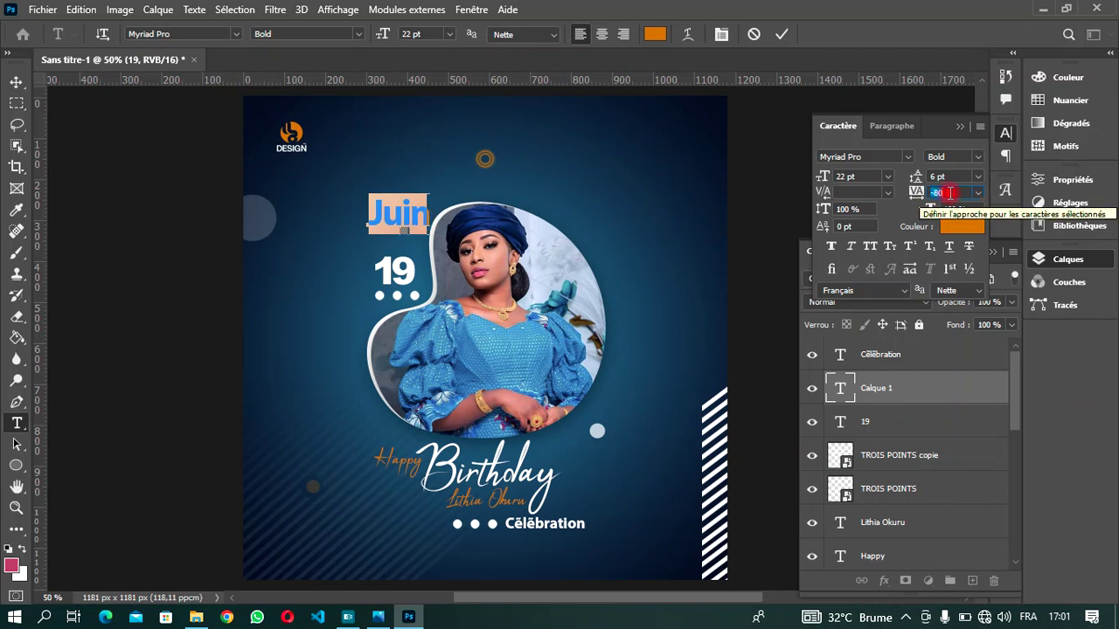
left_click(781, 34)
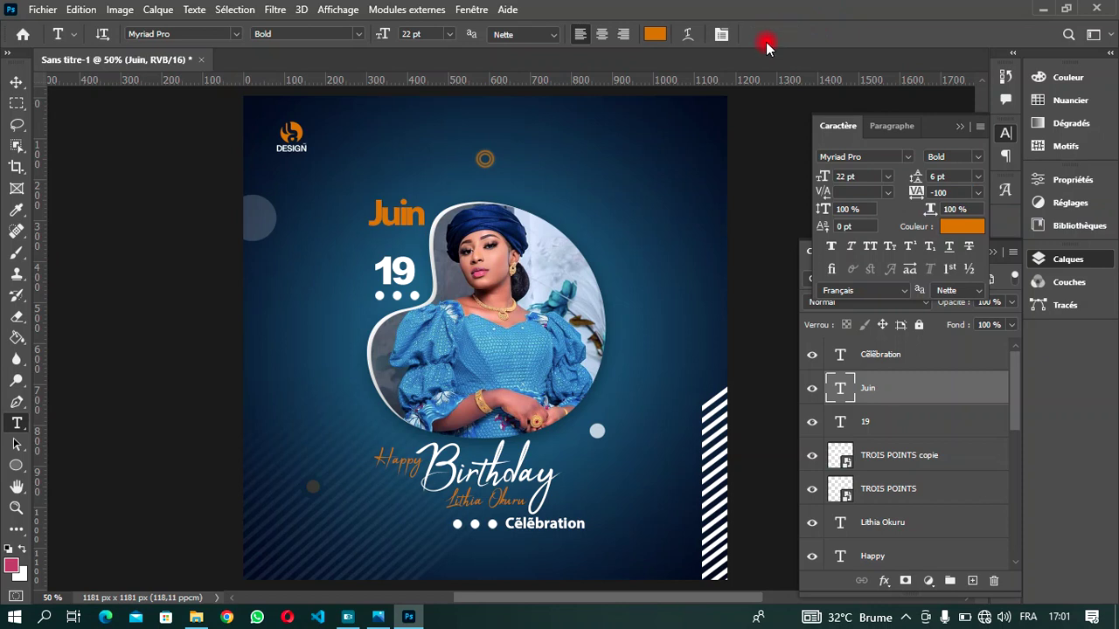
- Shrink Juin to 14 pt and nudge it down and right onto the 19
double_click(416, 210)
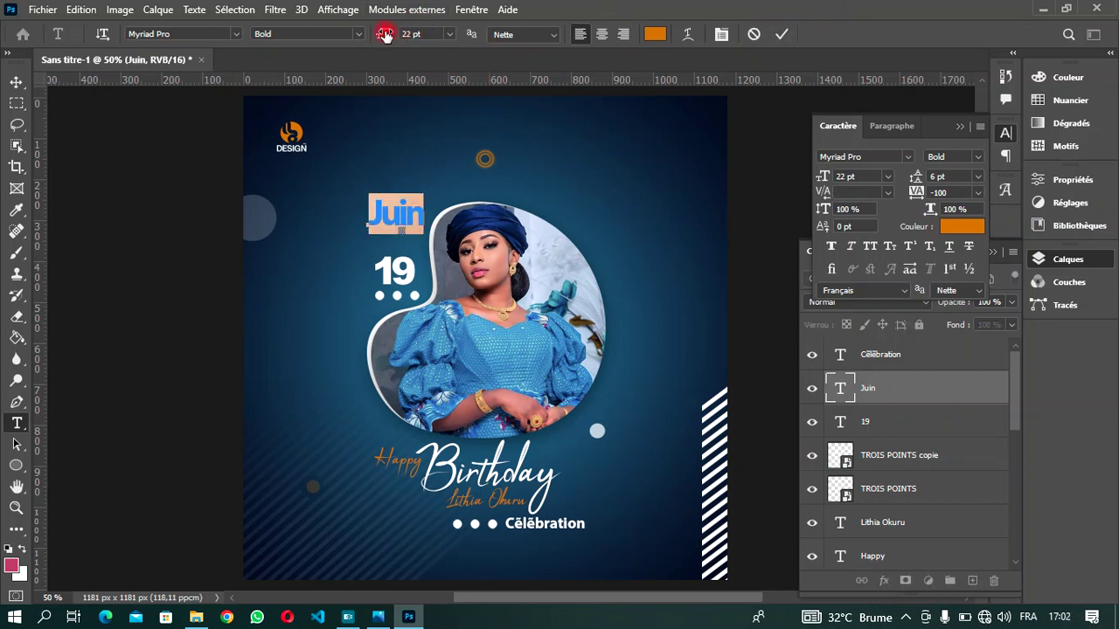
left_click_drag(385, 35, 378, 35)
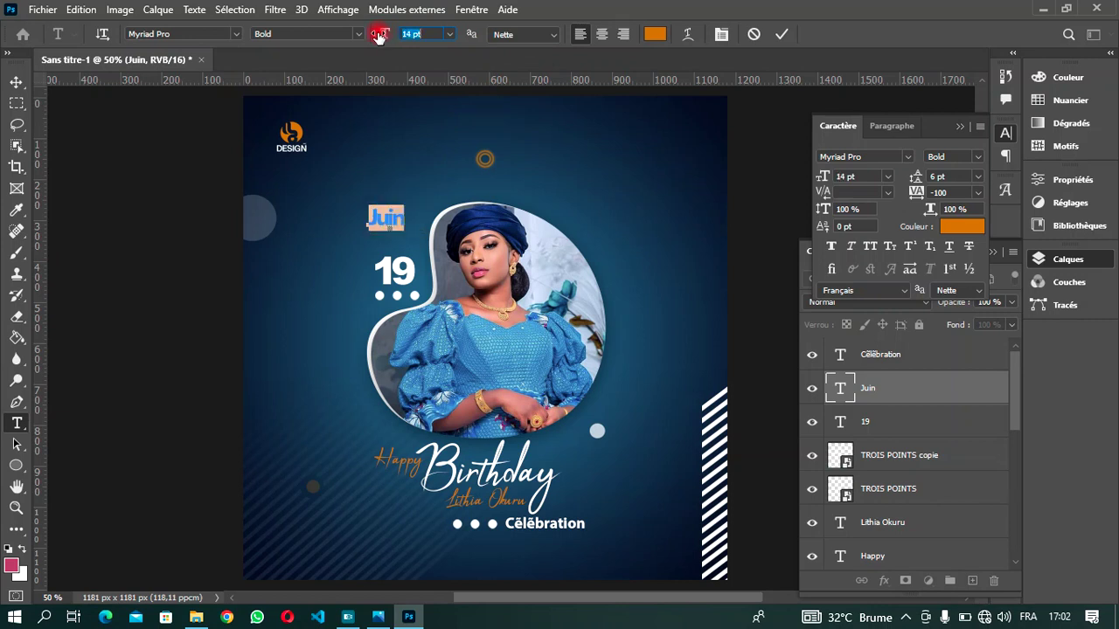
left_click(784, 34)
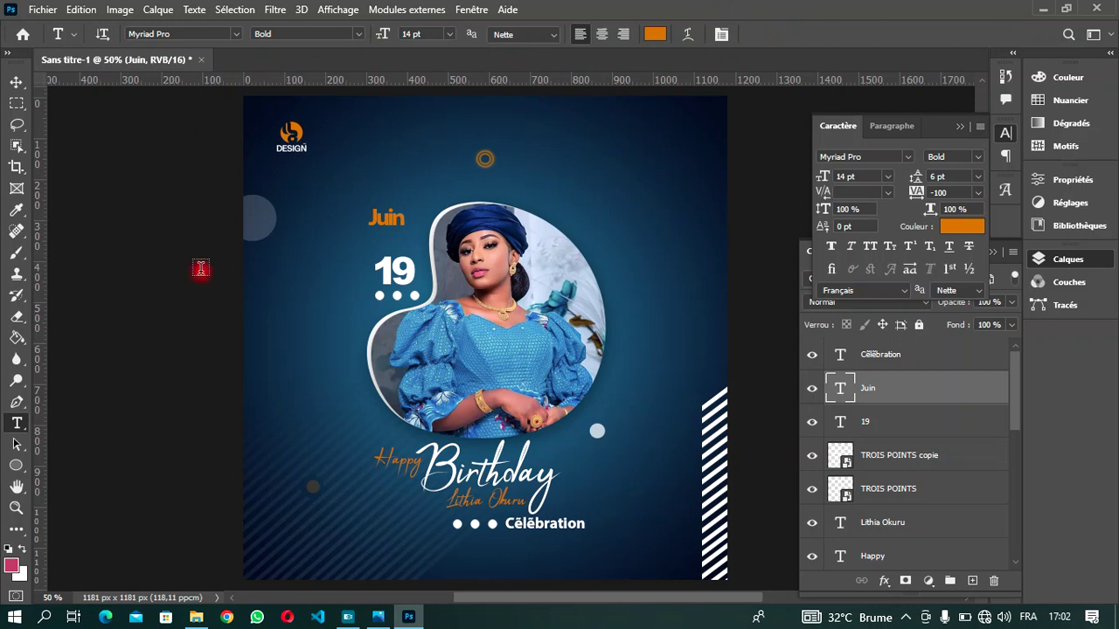
left_click(21, 87)
key("shift+Down")
key("shift+Down")
key("shift+Down")
key("shift+Down")
key("shift+Down")
key("shift+Down")
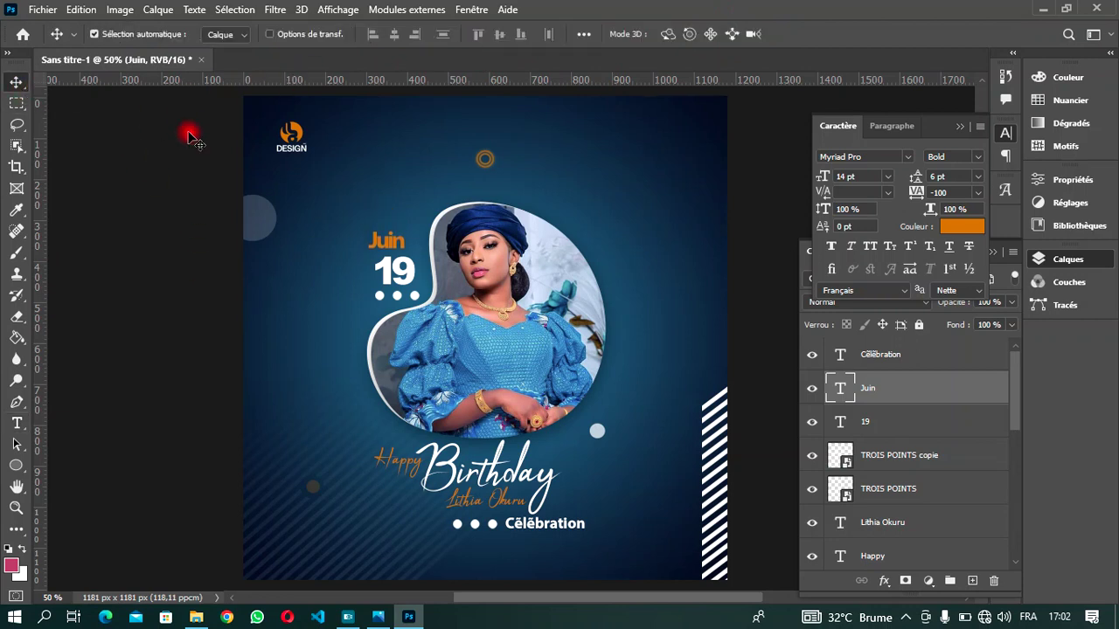
key("shift+Right")
key("shift+Right")
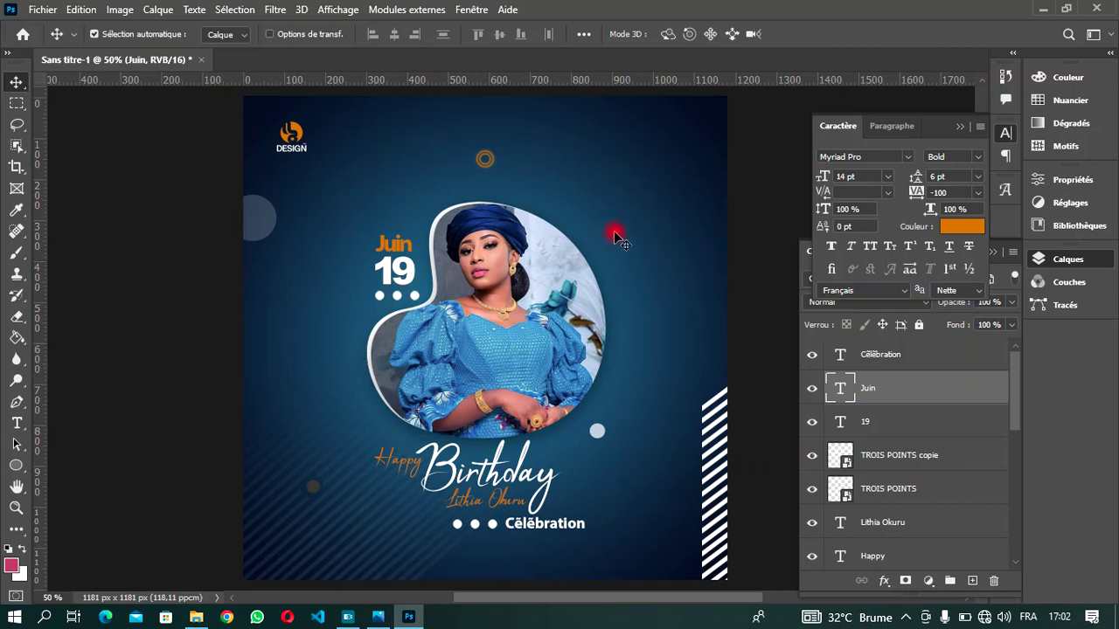
- Start a white text layer right of the portrait and type Queen
key("t")
left_click(631, 266)
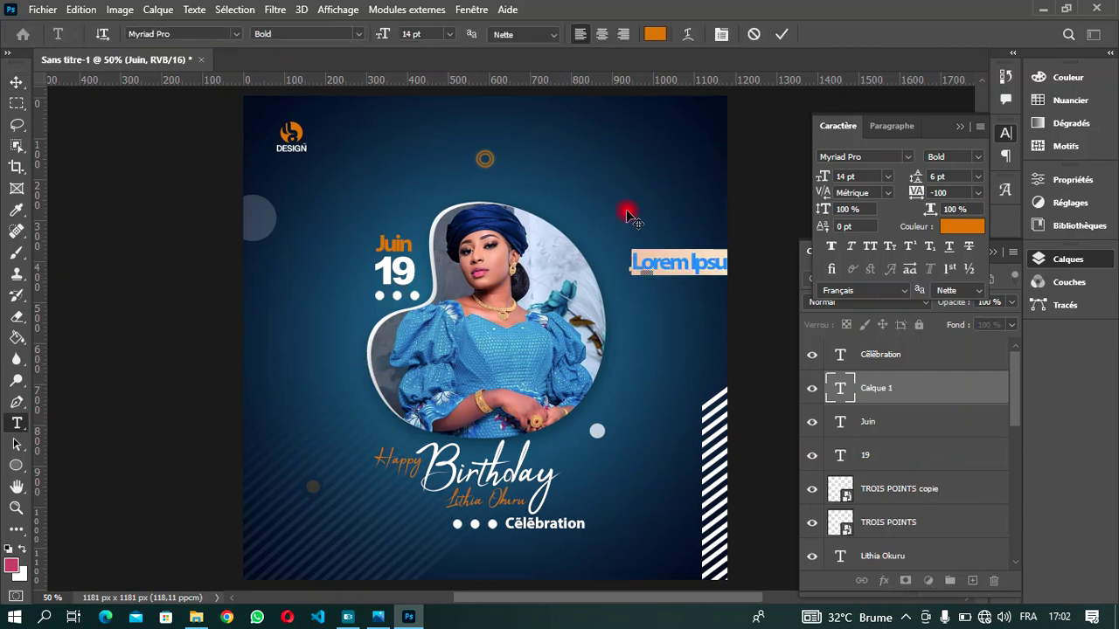
left_click(656, 35)
left_click_drag(655, 196, 542, 137)
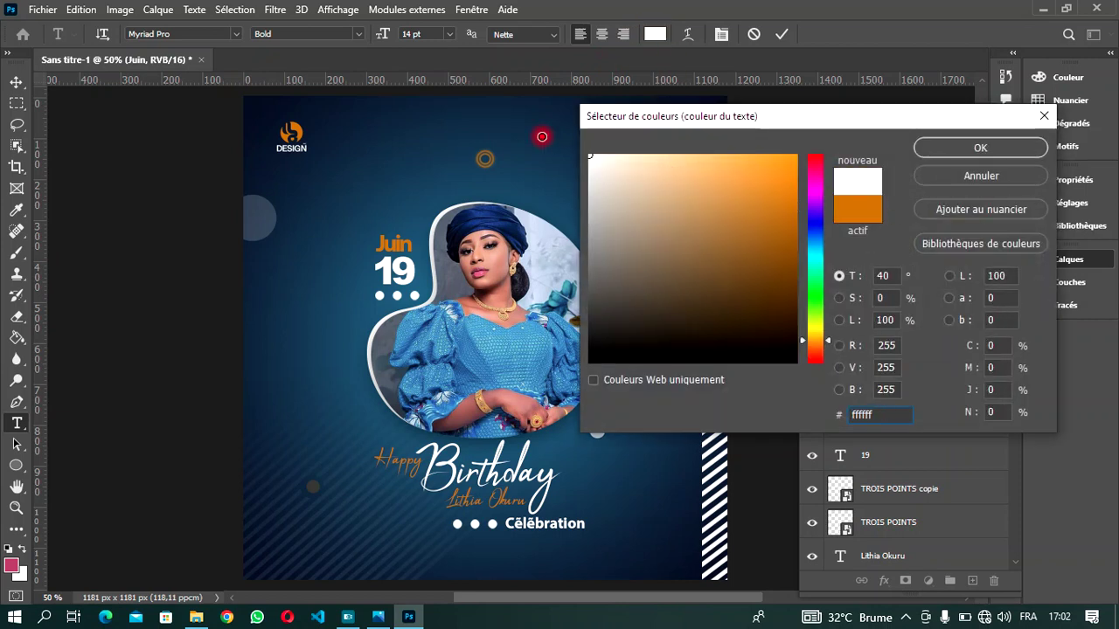
left_click(961, 148)
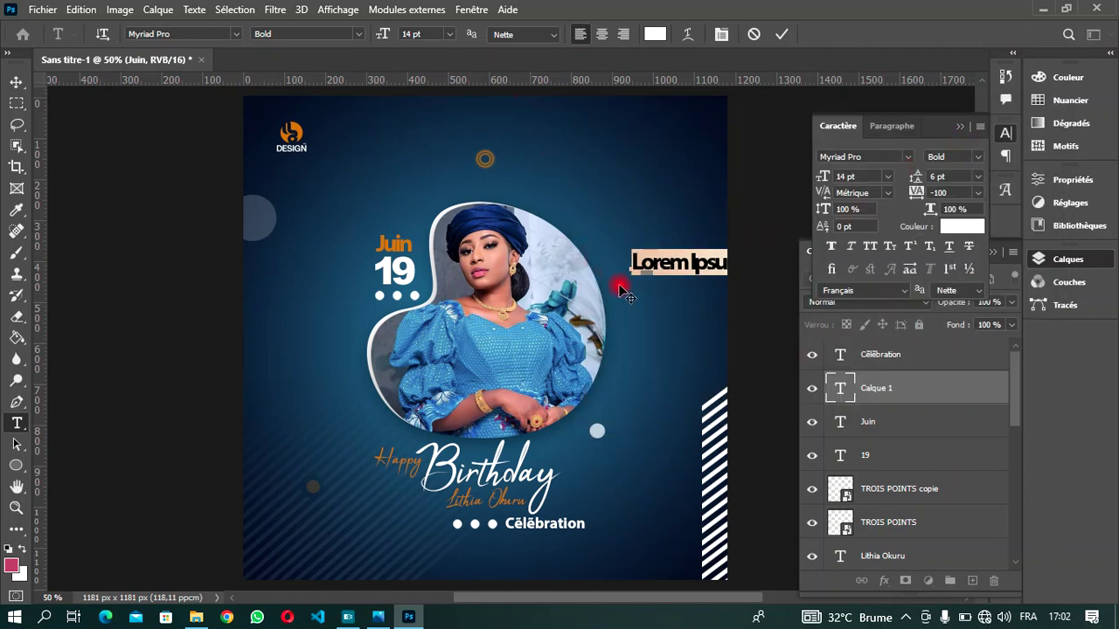
type("Queen")
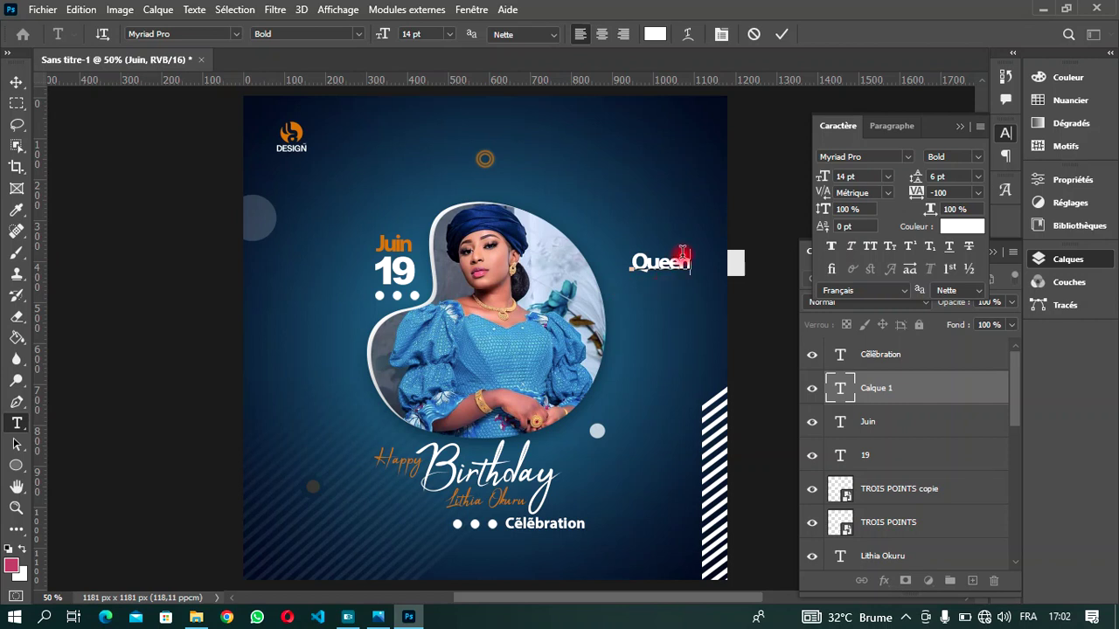
- Set Queen to 7 pt with -80 letter spacing and commit
left_click_drag(695, 264, 605, 265)
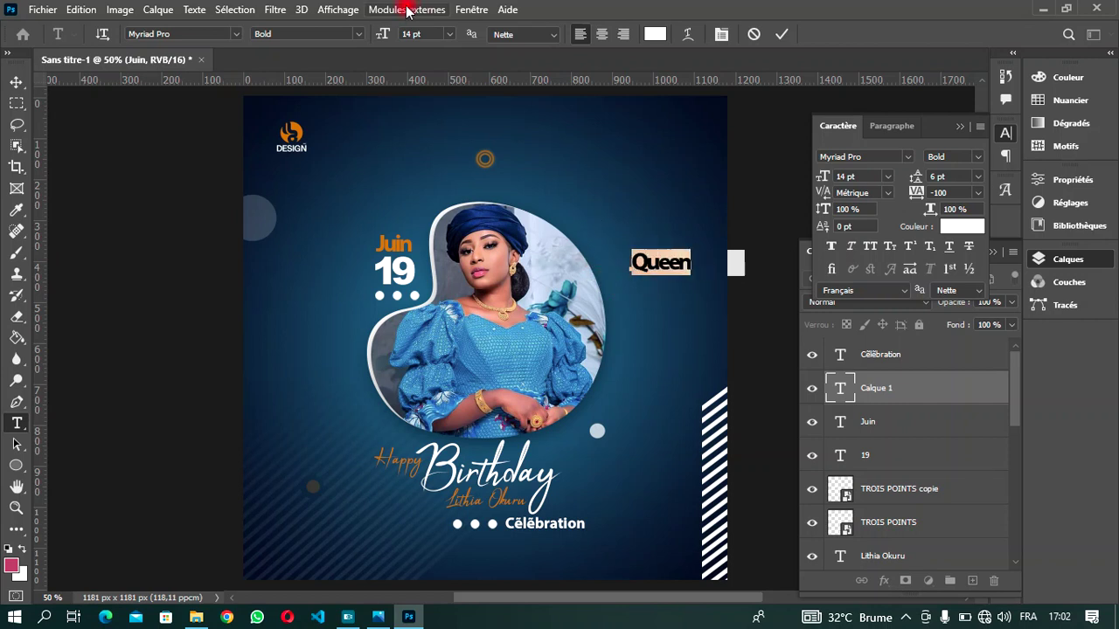
double_click(411, 34)
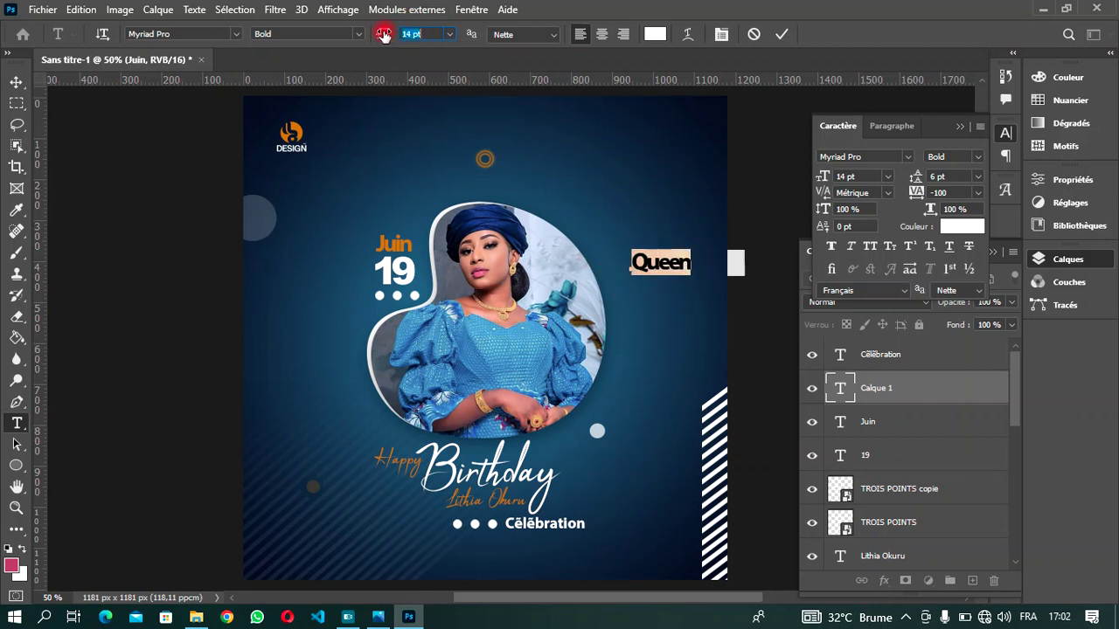
left_click(450, 35)
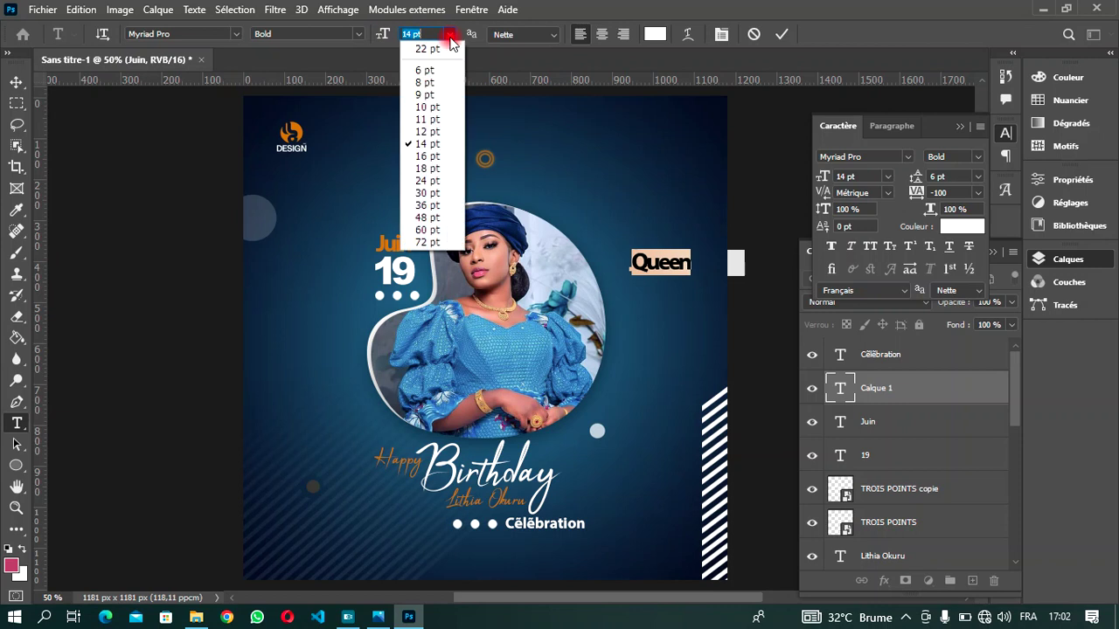
left_click(441, 82)
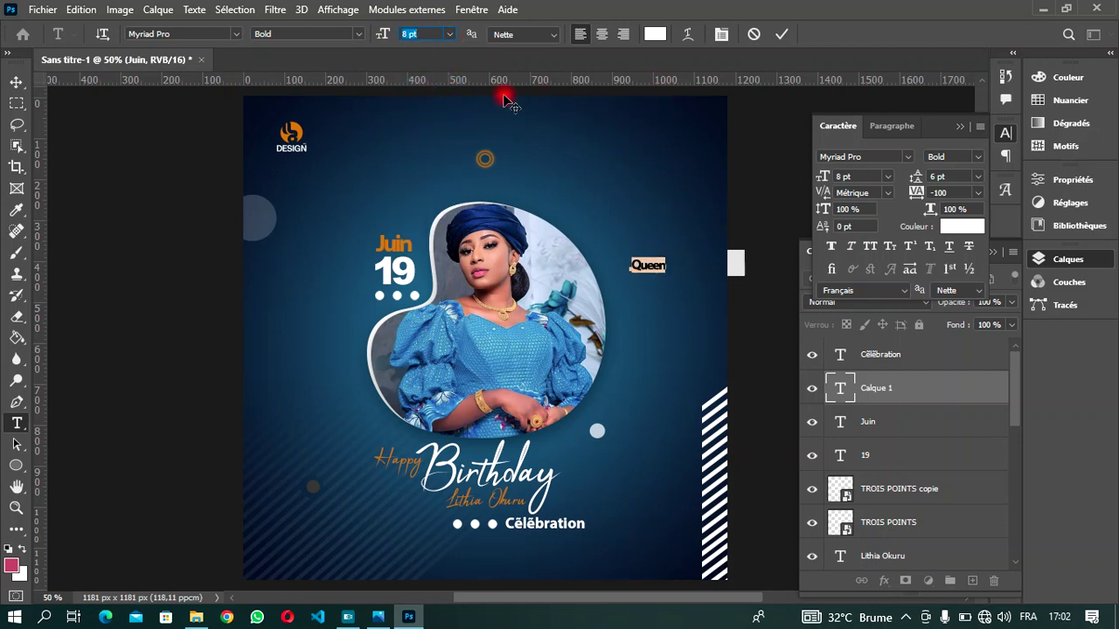
scroll(437, 35, "down", 1)
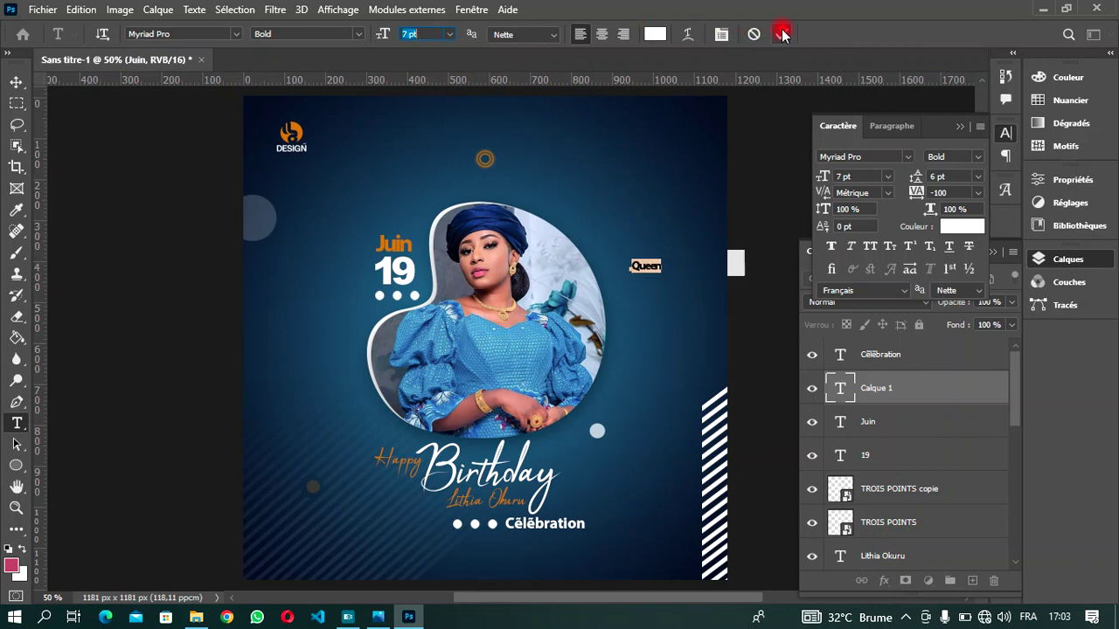
left_click(722, 34)
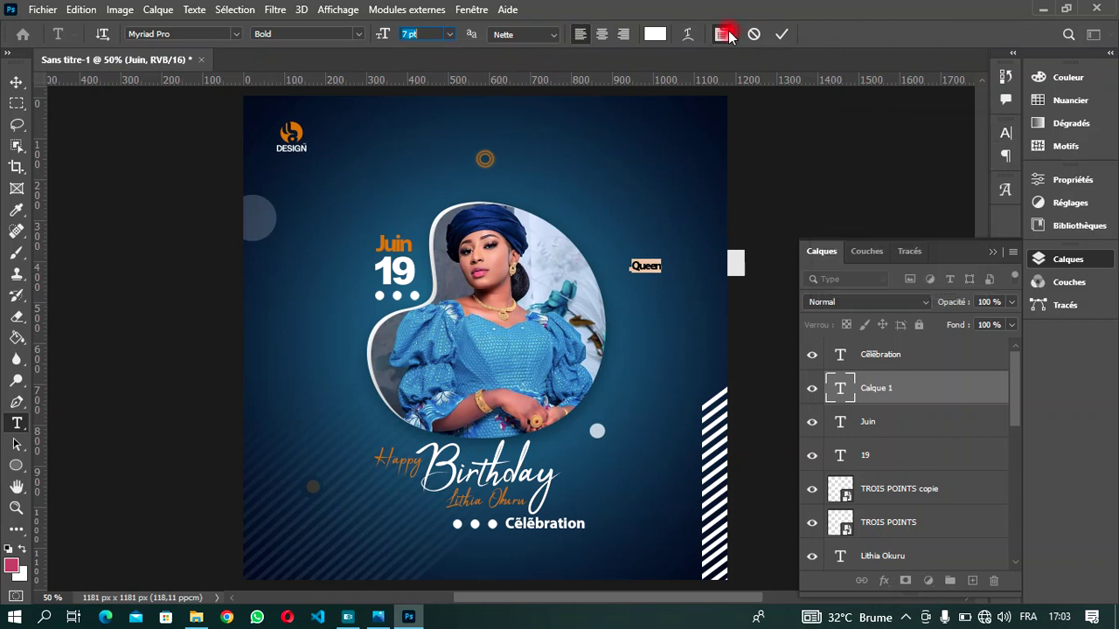
left_click(721, 34)
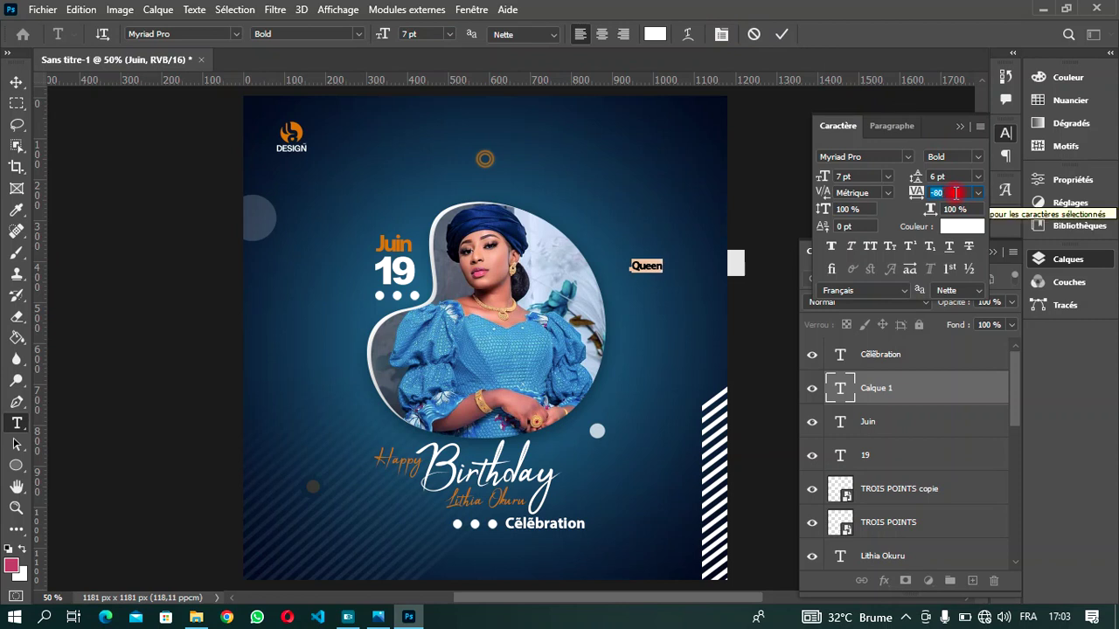
left_click(955, 192)
key("ctrl+Return")
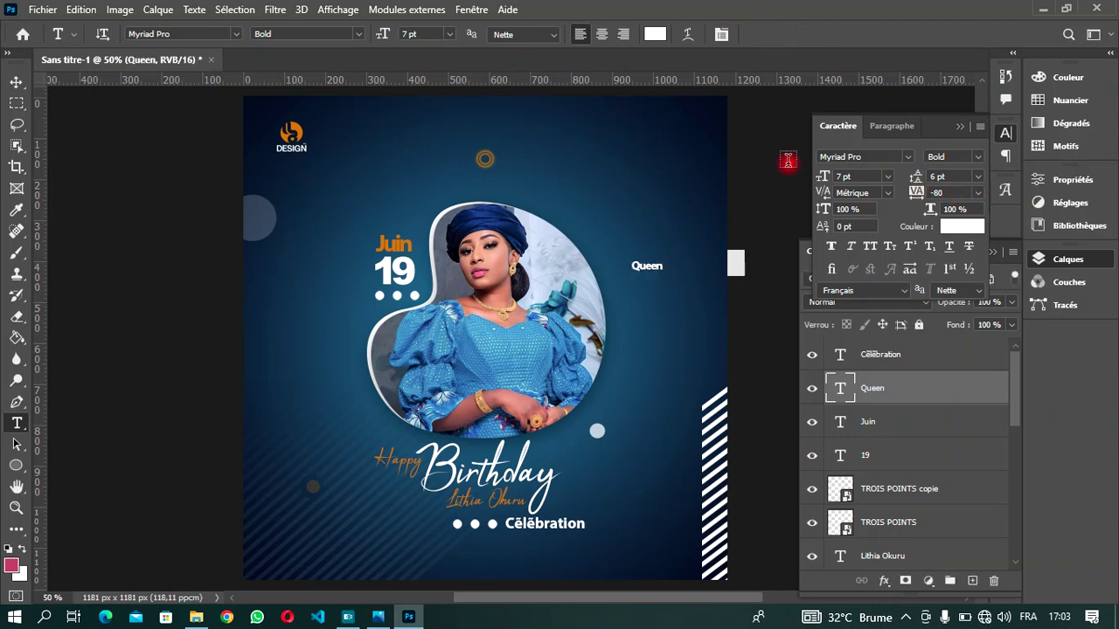
- Shift Queen slightly left and up beside the portrait's upper-right edge
left_click(17, 82)
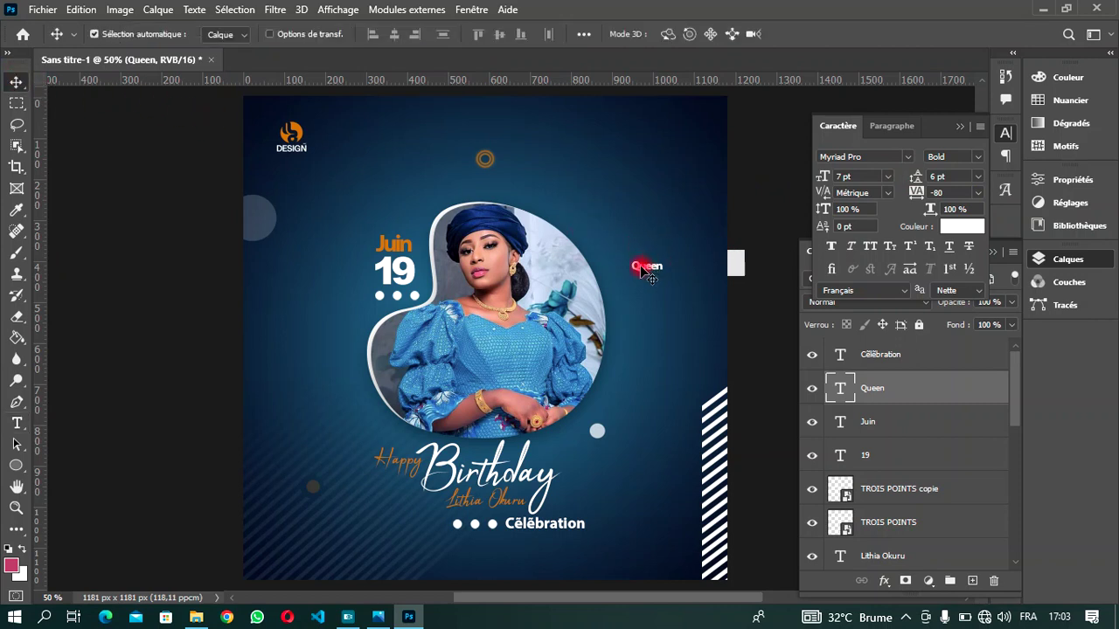
left_click_drag(641, 279, 640, 279)
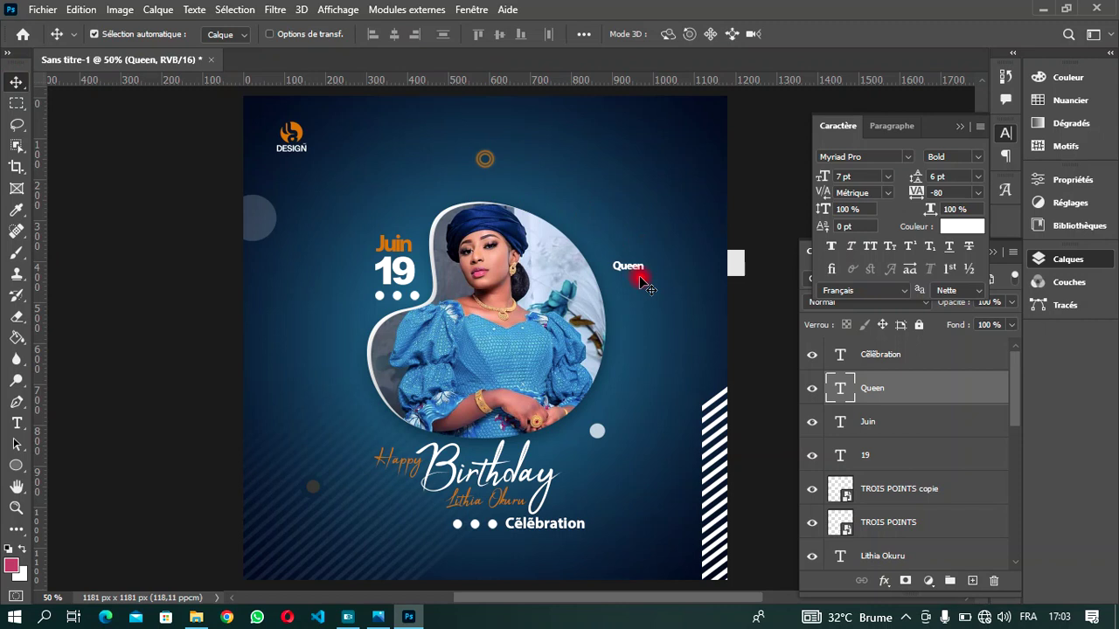
key("shift+Up")
key("shift+Up")
key("shift+Up")
key("shift+Up")
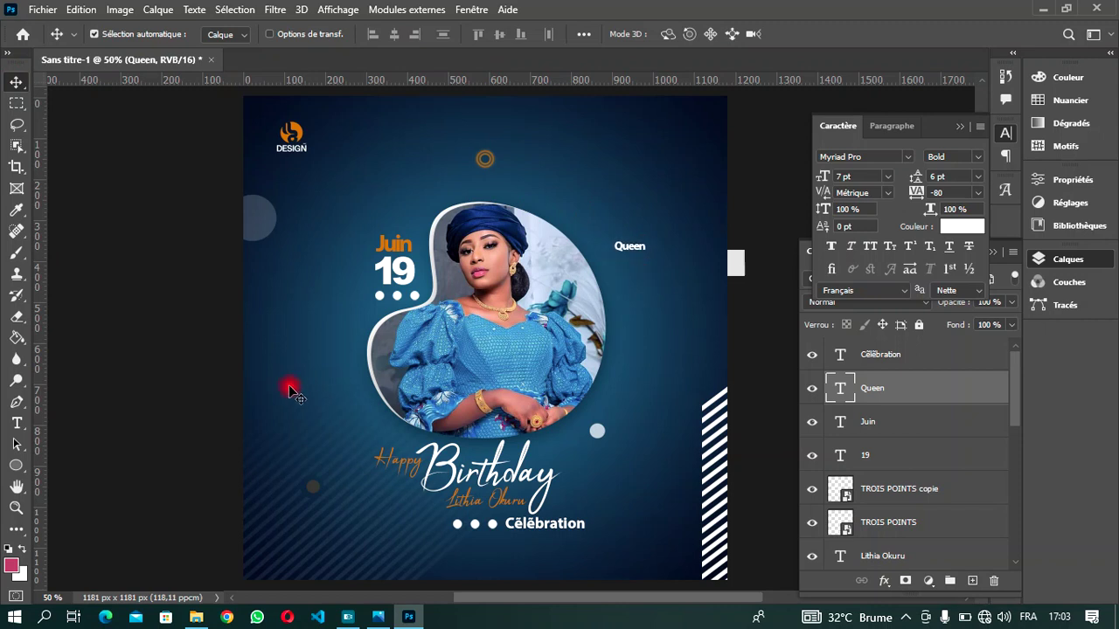
- Start a text box at lower left coloured with the logo's orange
key("t")
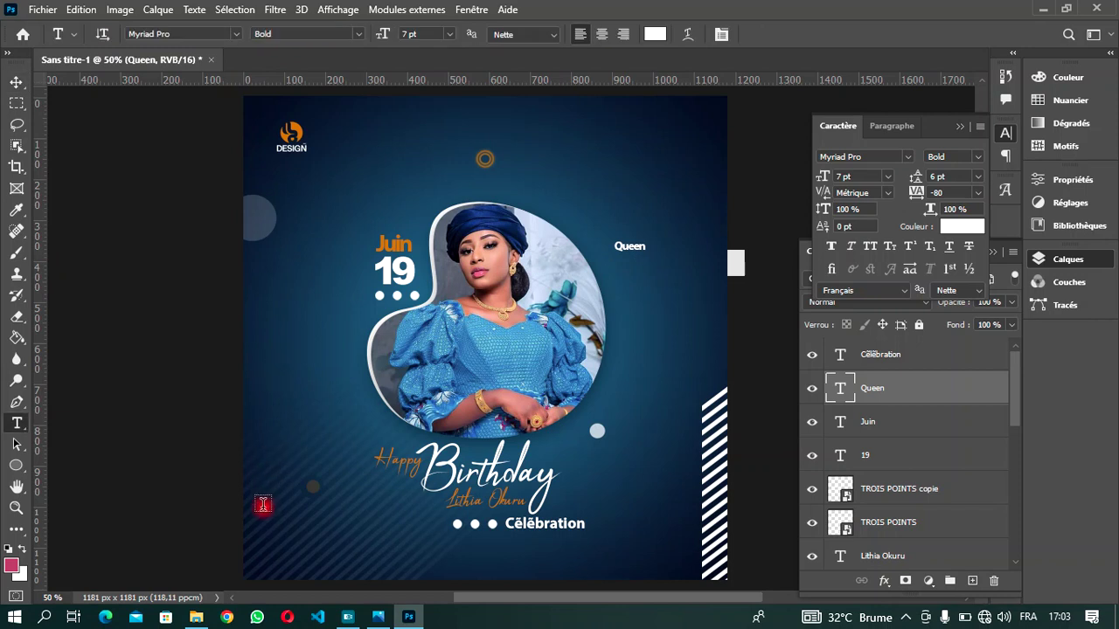
left_click(312, 535)
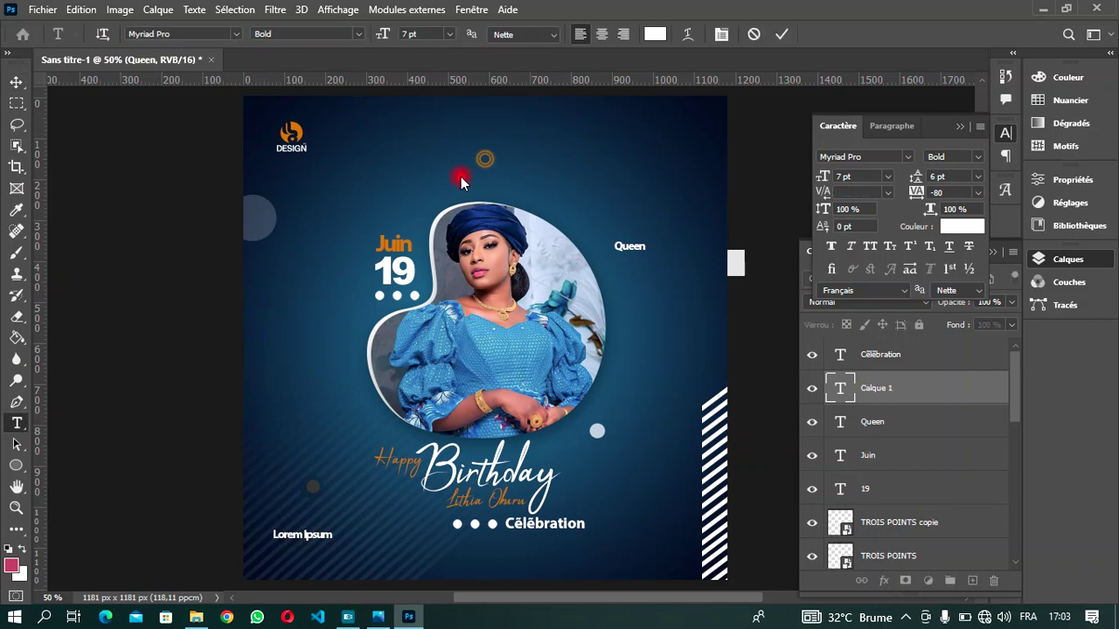
left_click(651, 35)
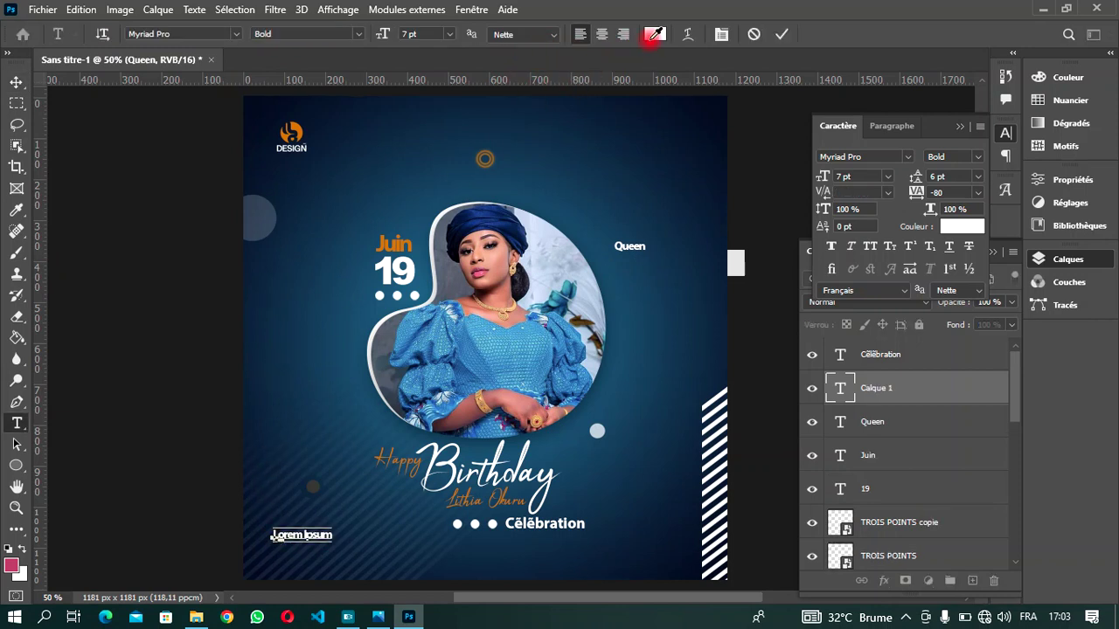
left_click(294, 128)
left_click(972, 150)
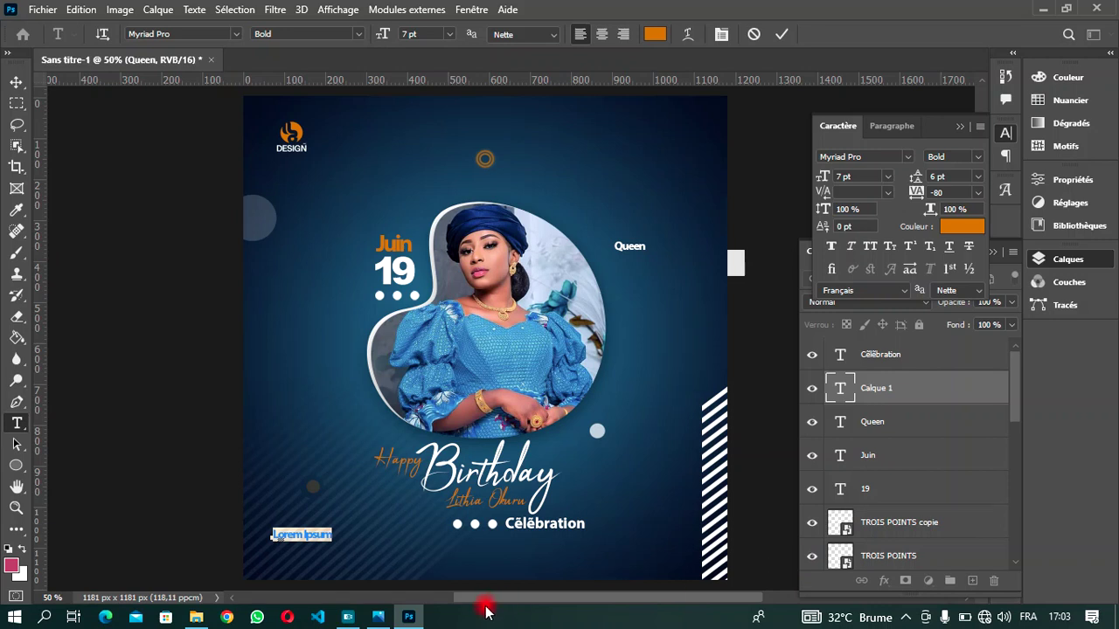
- Replace the placeholder with 'HEUREUSE ET LONGUE VIE' and commit it
key("BackSpace")
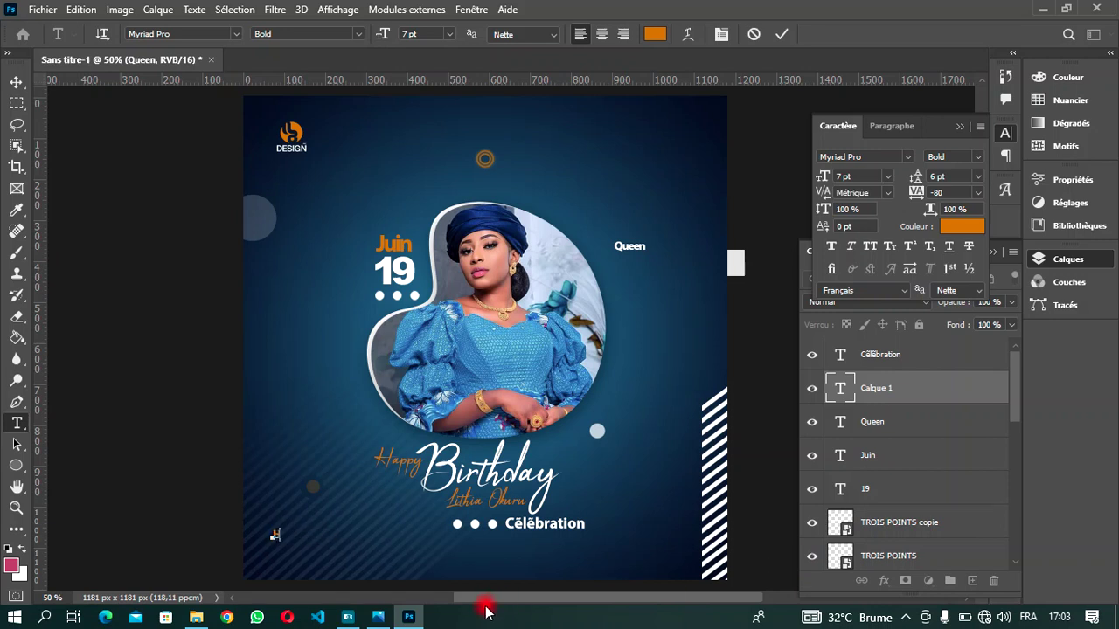
type("HEL")
type("E")
type("EU")
type("SE")
type("R")
key("BackSpace")
type("ET LONGUE ")
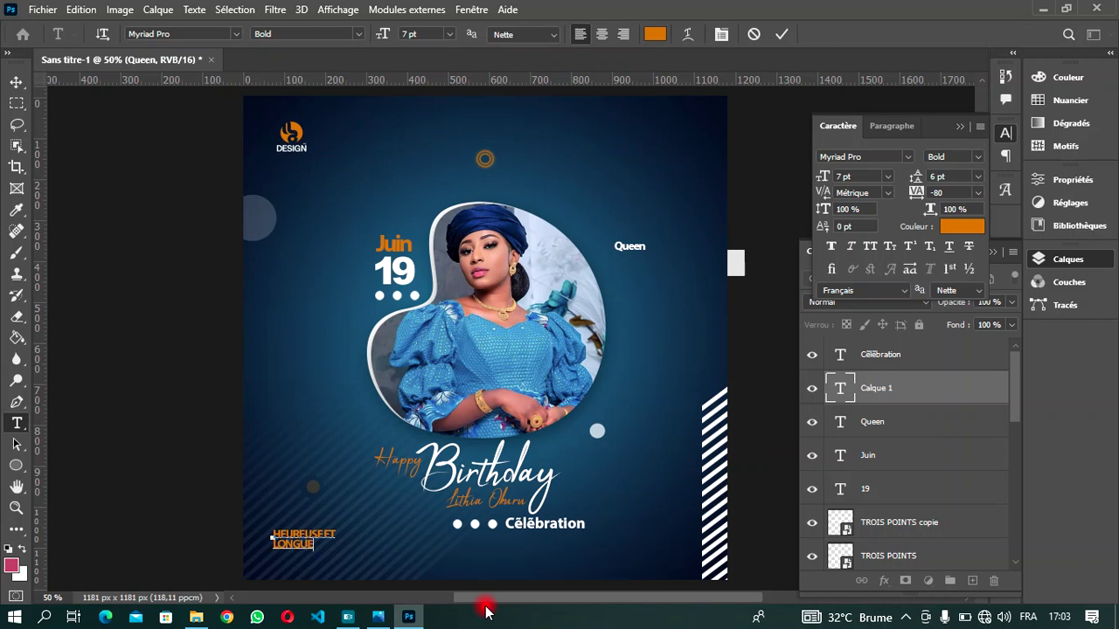
type("VIE")
left_click(780, 33)
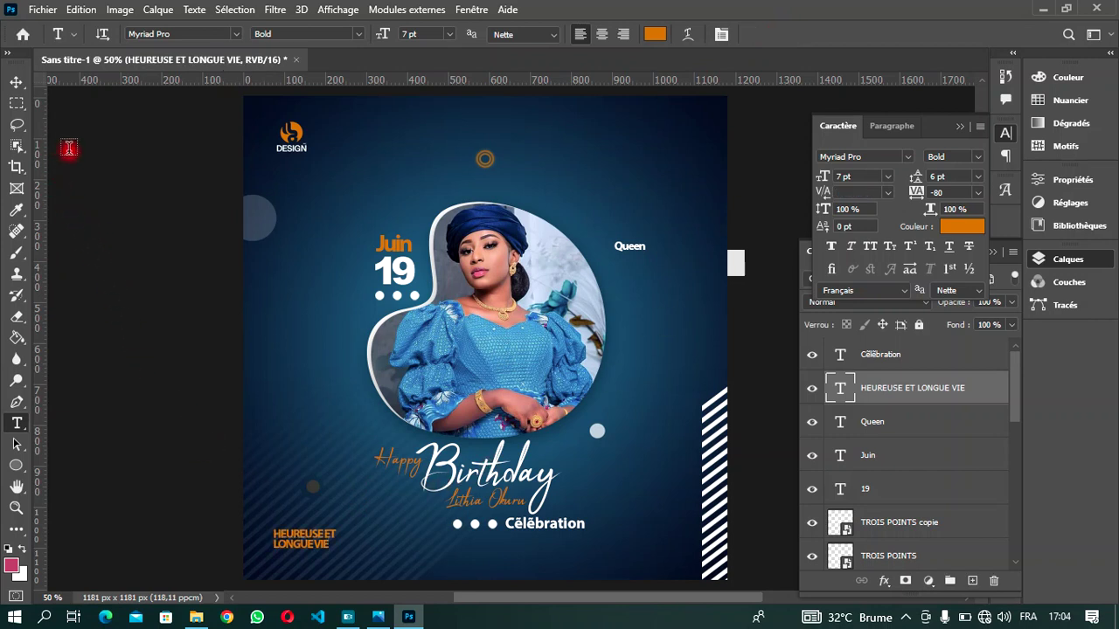
- With the Move tool, nudge the 'HEUREUSE ET LONGUE VIE' tagline down and left toward the bottom-left corner
left_click(16, 82)
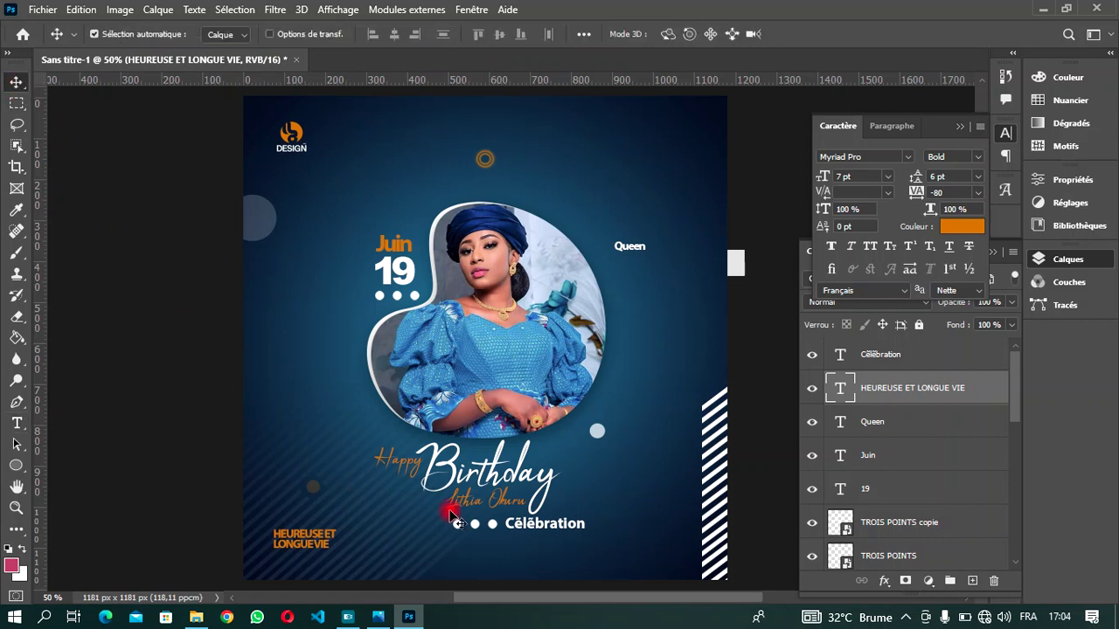
key("shift+Down")
key("shift+Down")
key("shift+Down")
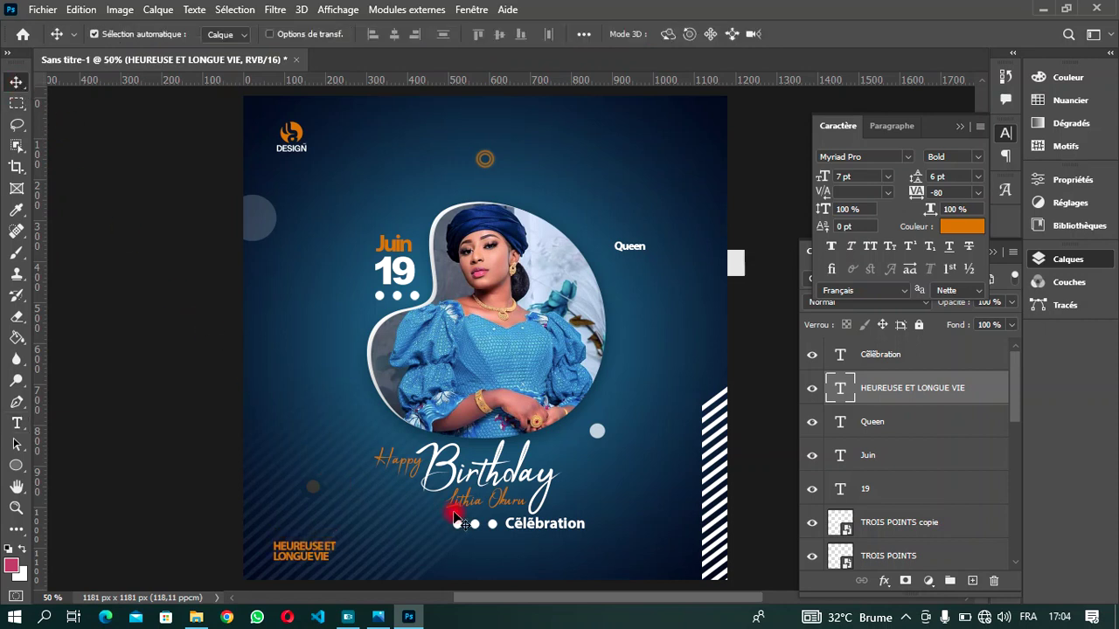
key("shift+Left")
key("shift+Left")
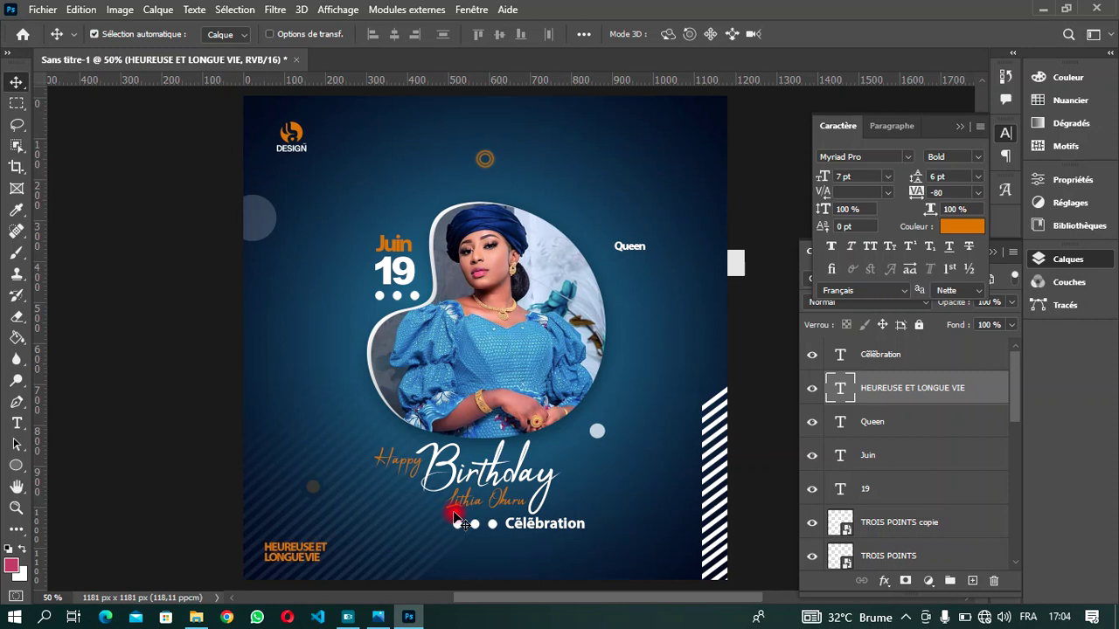
key("Down")
key("Down")
key("Down")
key("Down")
key("Down")
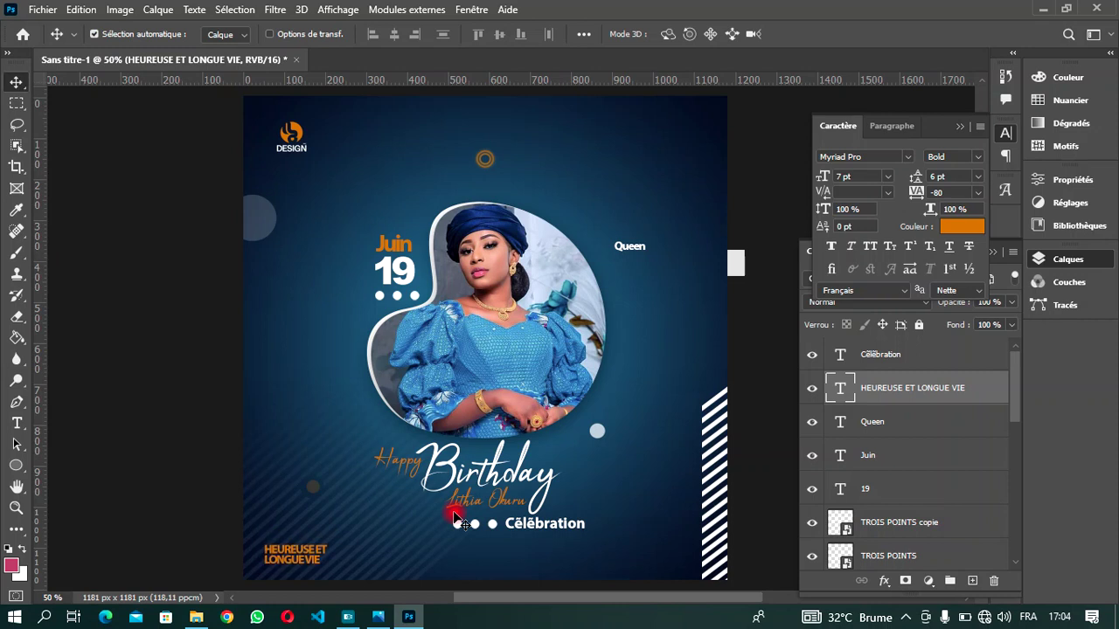
key("Left")
key("Left")
key("Left")
key("Left")
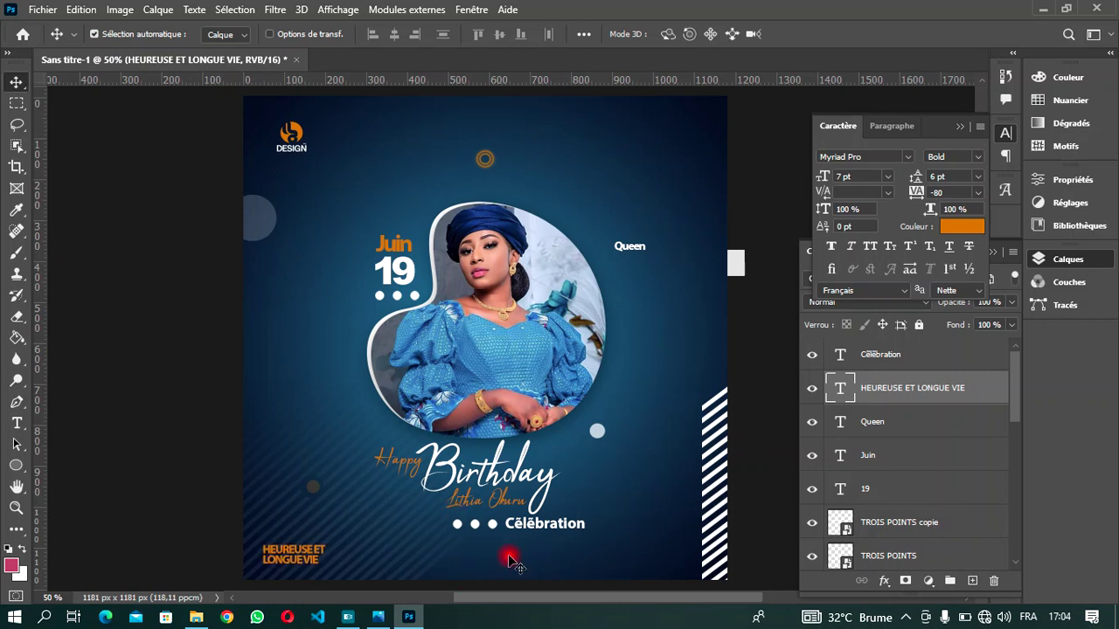
scroll(523, 469, "up", 1)
scroll(523, 469, "down", 1)
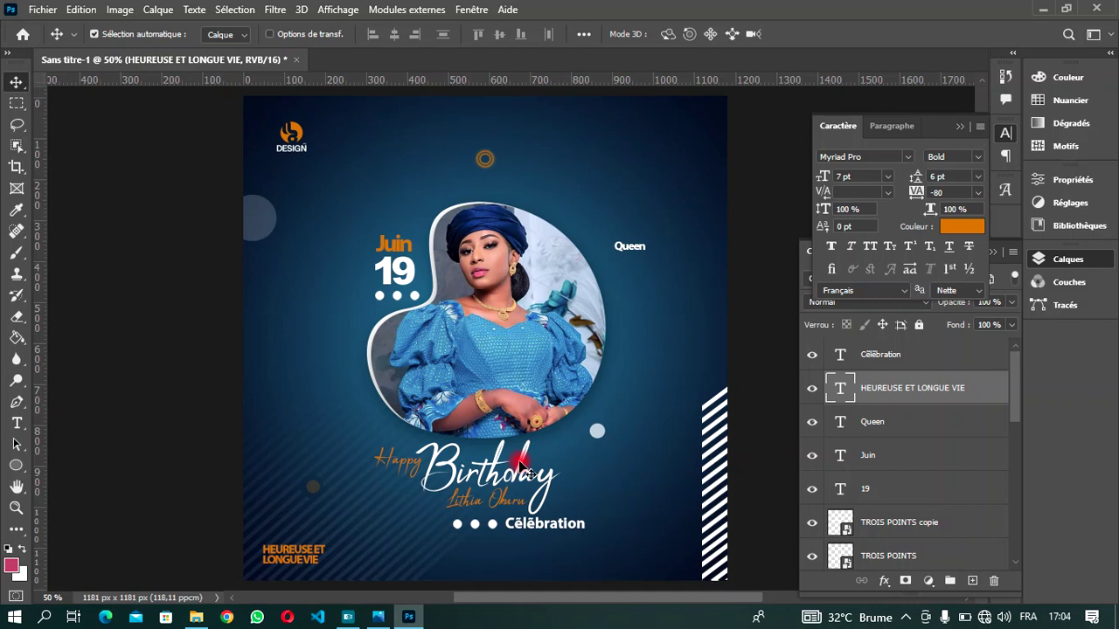
scroll(527, 472, "down", 1)
scroll(527, 472, "up", 1)
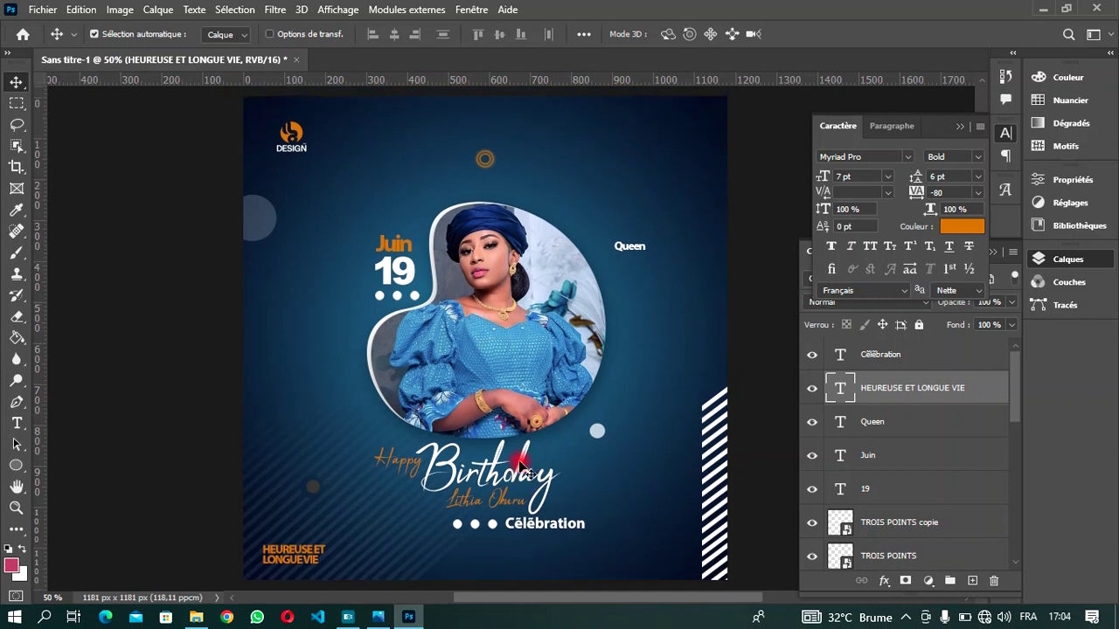